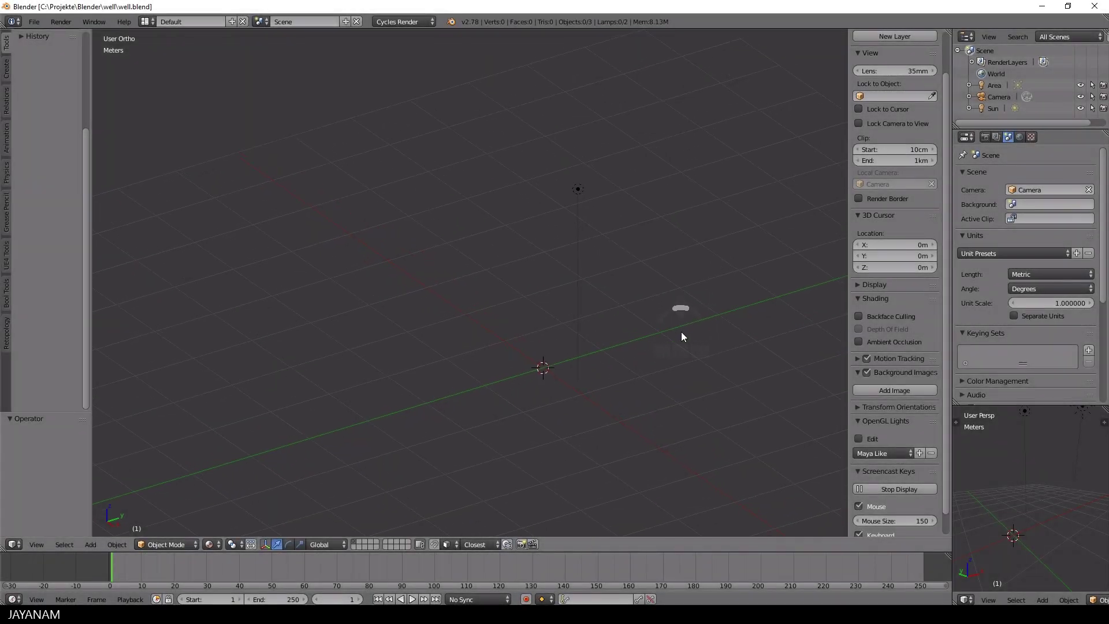
- Add a mesh cylinder with 12 vertices and its cap fill type set to Nothing
{"action": "key", "text": "shift+a"}
{"action": "mouse_move", "coordinate": [628, 281]}
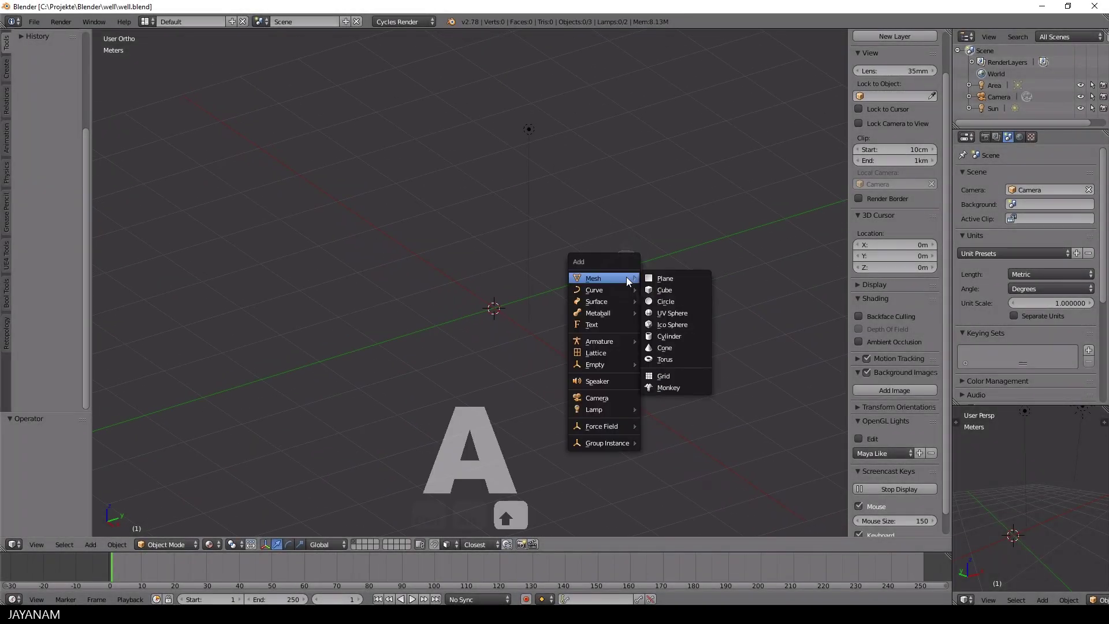
{"action": "left_click", "coordinate": [690, 335]}
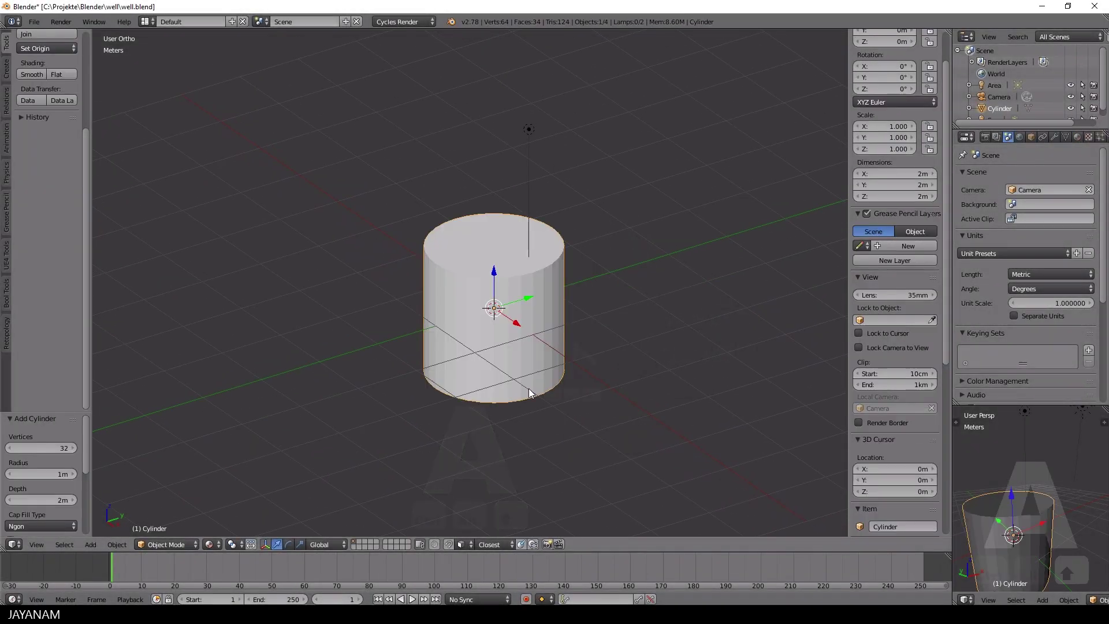
{"action": "left_click", "coordinate": [52, 448]}
{"action": "type", "text": "12"}
{"action": "key", "text": "Return"}
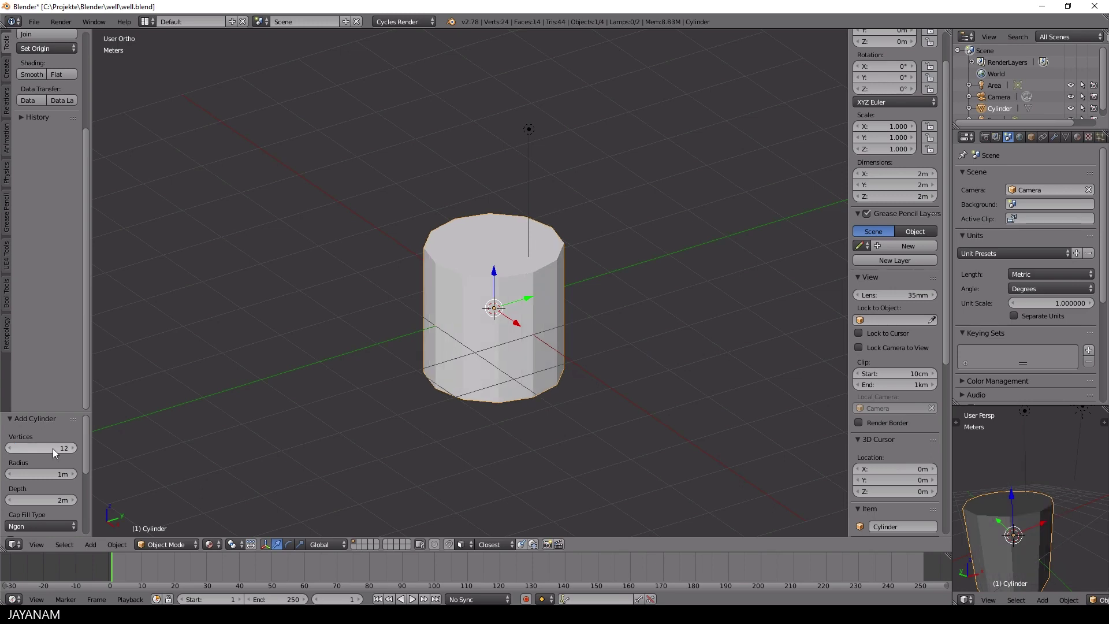
{"action": "left_click", "coordinate": [47, 525]}
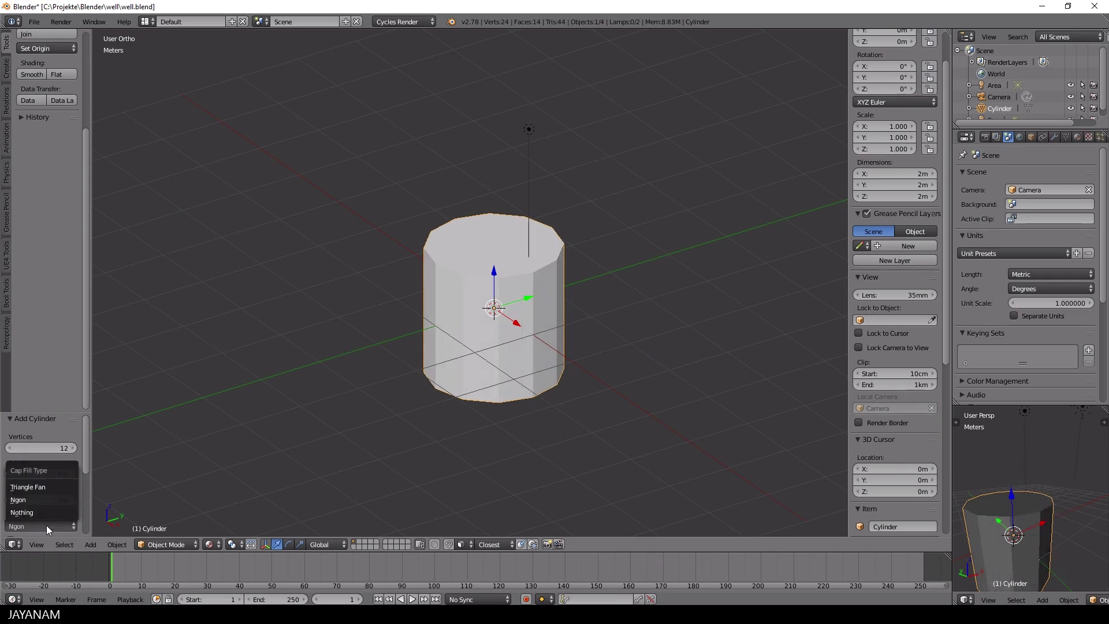
{"action": "left_click", "coordinate": [51, 512]}
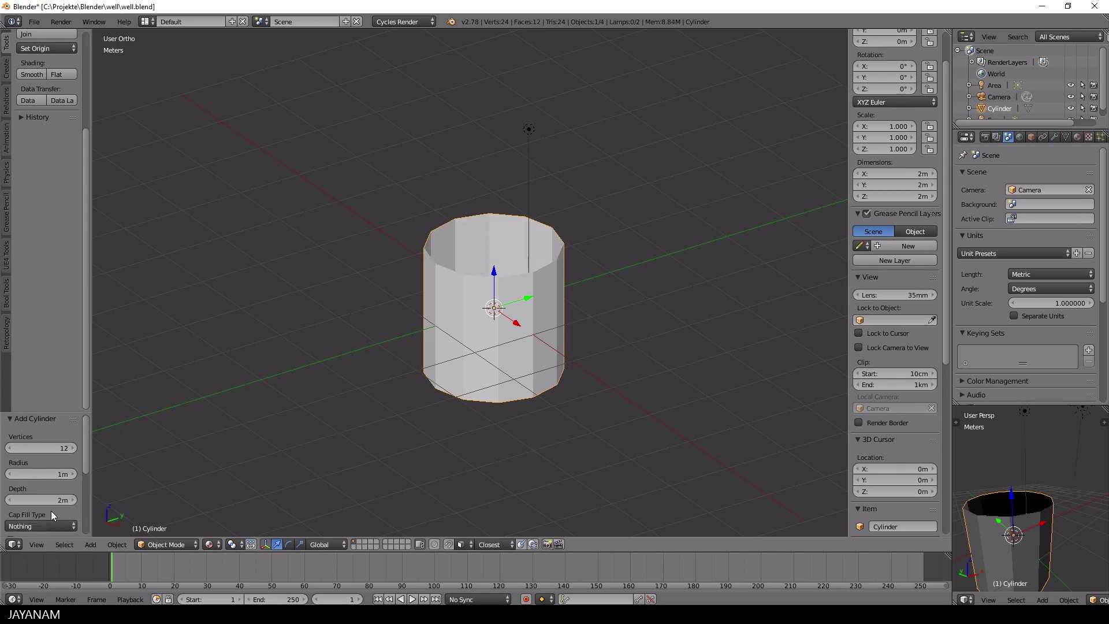
- Scale the cylinder uniformly to about 0.372 and raise it about 58 cm along Z
{"action": "key", "text": "KP_3"}
{"action": "key", "text": "s"}
{"action": "left_click", "coordinate": [589, 388]}
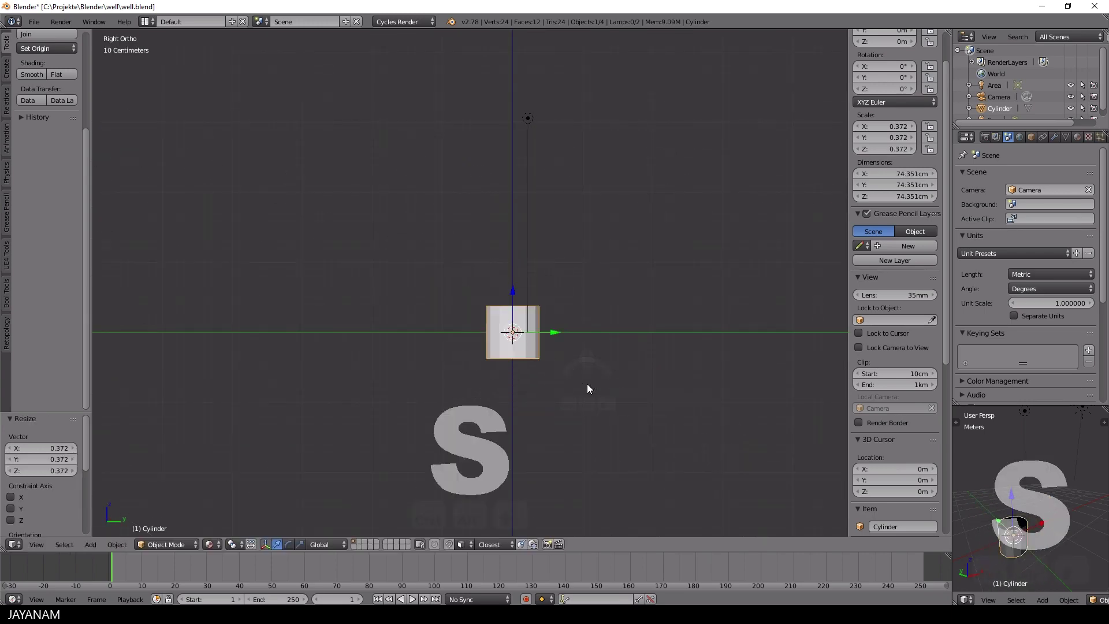
{"action": "scroll", "coordinate": [594, 390], "scroll_direction": "up", "scroll_amount": 2}
{"action": "left_click_drag", "start_coordinate": [525, 316], "coordinate": [535, 255]}
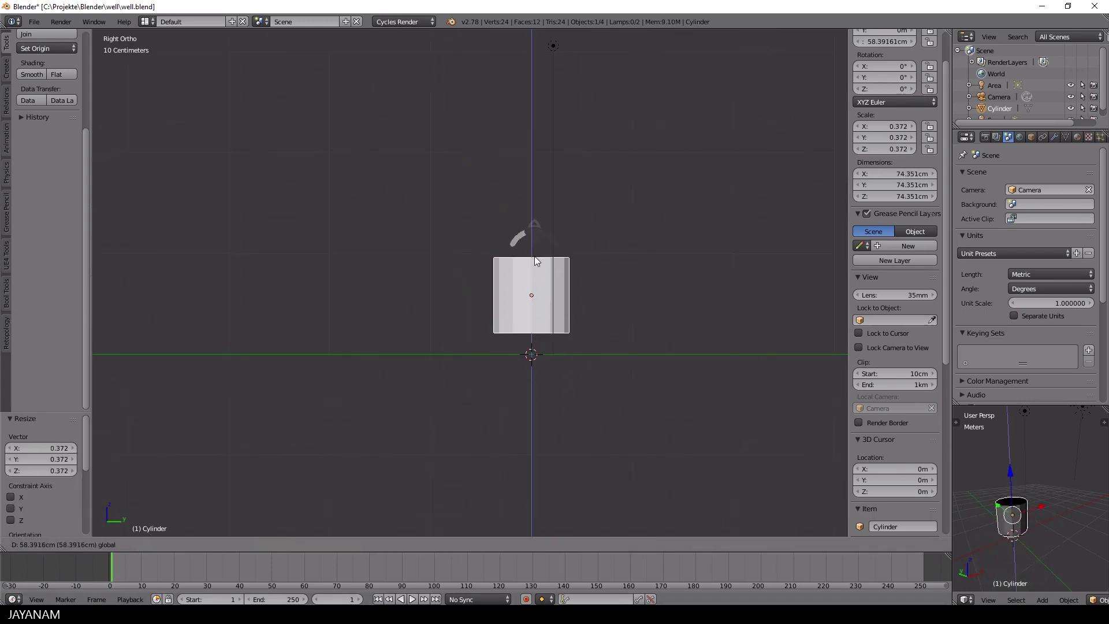
{"action": "middle_click_drag", "start_coordinate": [530, 345], "coordinate": [570, 366]}
{"action": "scroll", "coordinate": [569, 350], "scroll_direction": "up", "scroll_amount": 2}
{"action": "key", "text": "KP_3"}
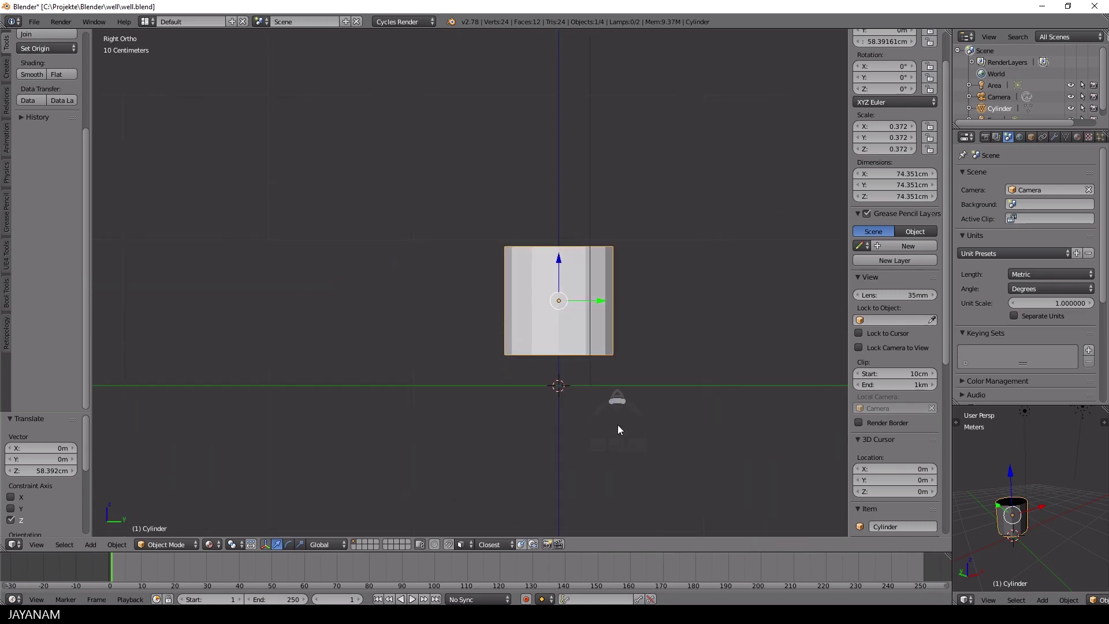
- In Edit Mode, extrude the cylinder's bottom edge loop down about 2.2 cm and scale it outward by about 1.239
{"action": "key", "text": "Tab"}
{"action": "left_click", "coordinate": [647, 415]}
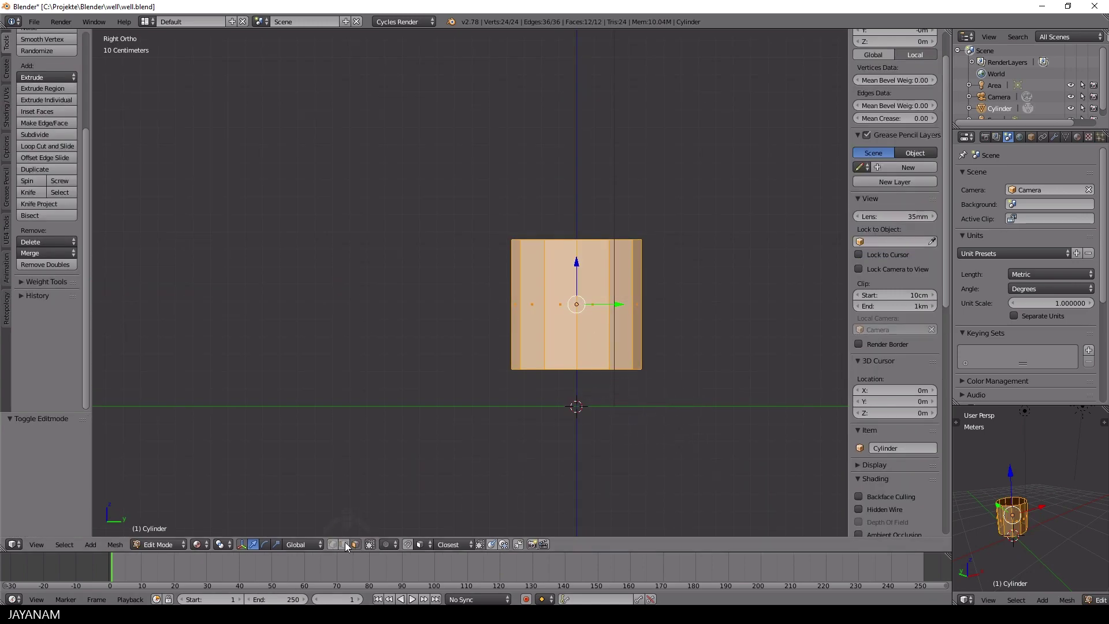
{"action": "left_click", "coordinate": [591, 366], "text": "alt+shift"}
{"action": "key", "text": "a"}
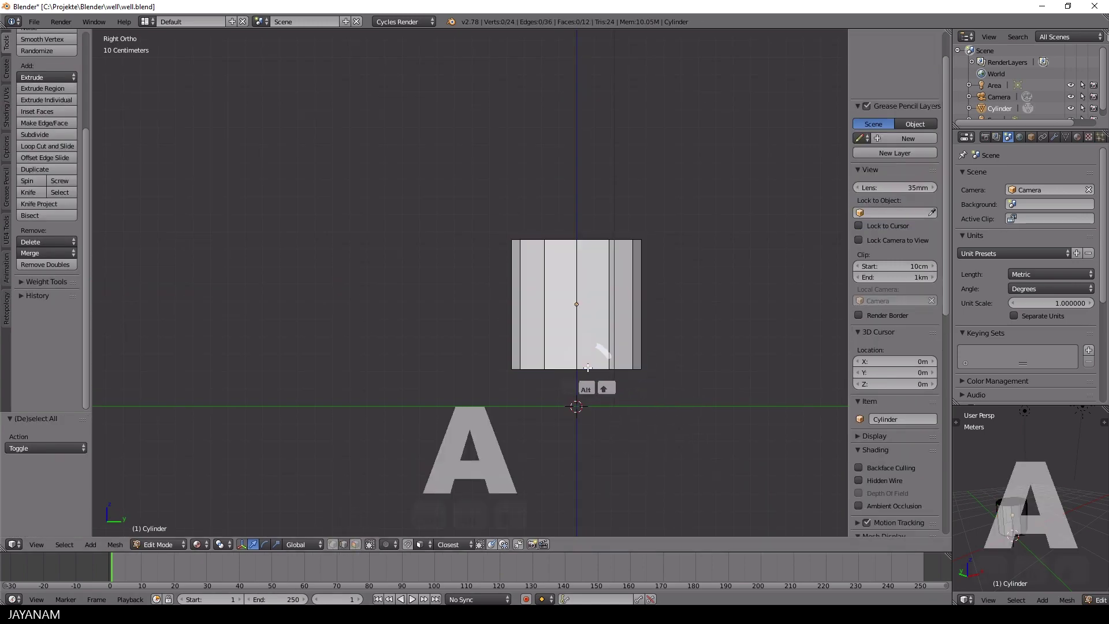
{"action": "middle_click_drag", "start_coordinate": [596, 354], "coordinate": [619, 337]}
{"action": "left_click", "coordinate": [617, 378], "text": "alt"}
{"action": "middle_click_drag", "start_coordinate": [617, 378], "coordinate": [718, 409], "text": "alt"}
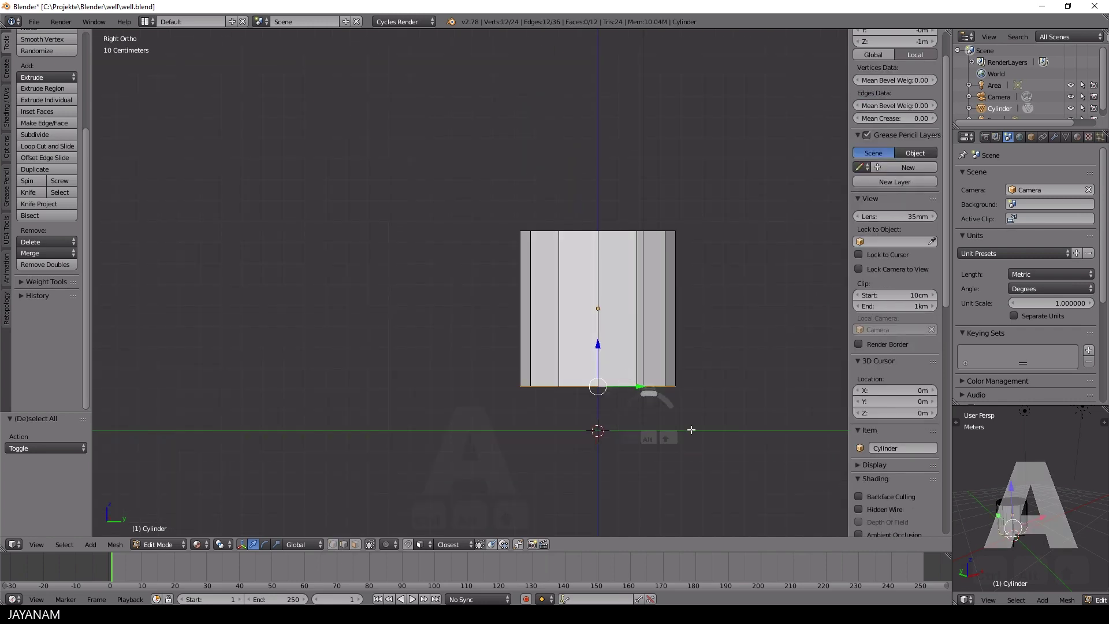
{"action": "key", "text": "e"}
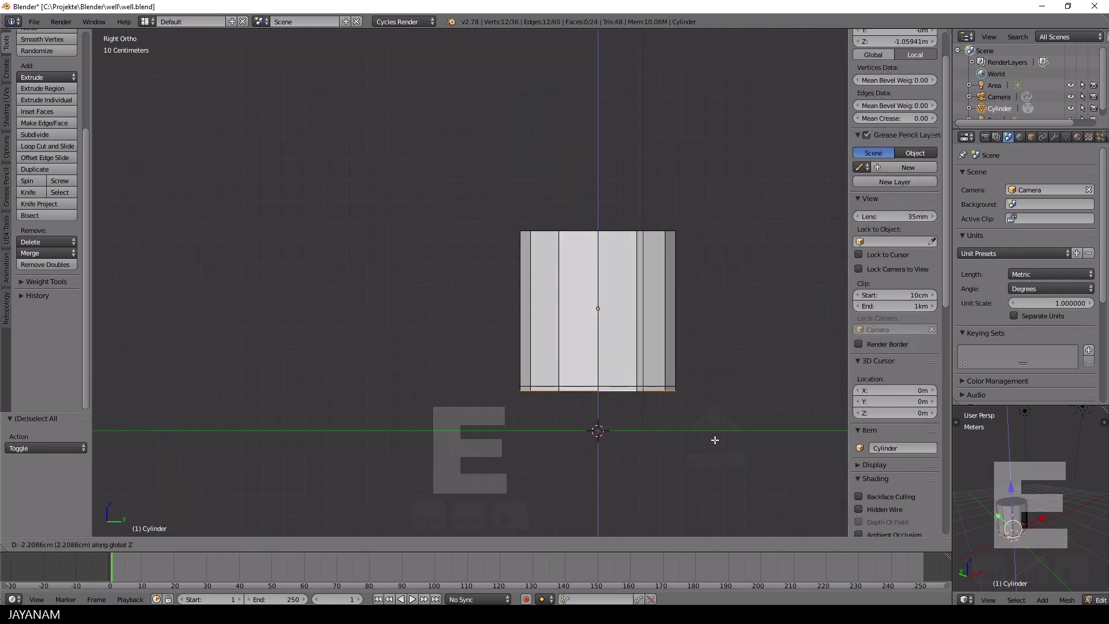
{"action": "left_click", "coordinate": [719, 440]}
{"action": "key", "text": "s"}
{"action": "left_click", "coordinate": [744, 446]}
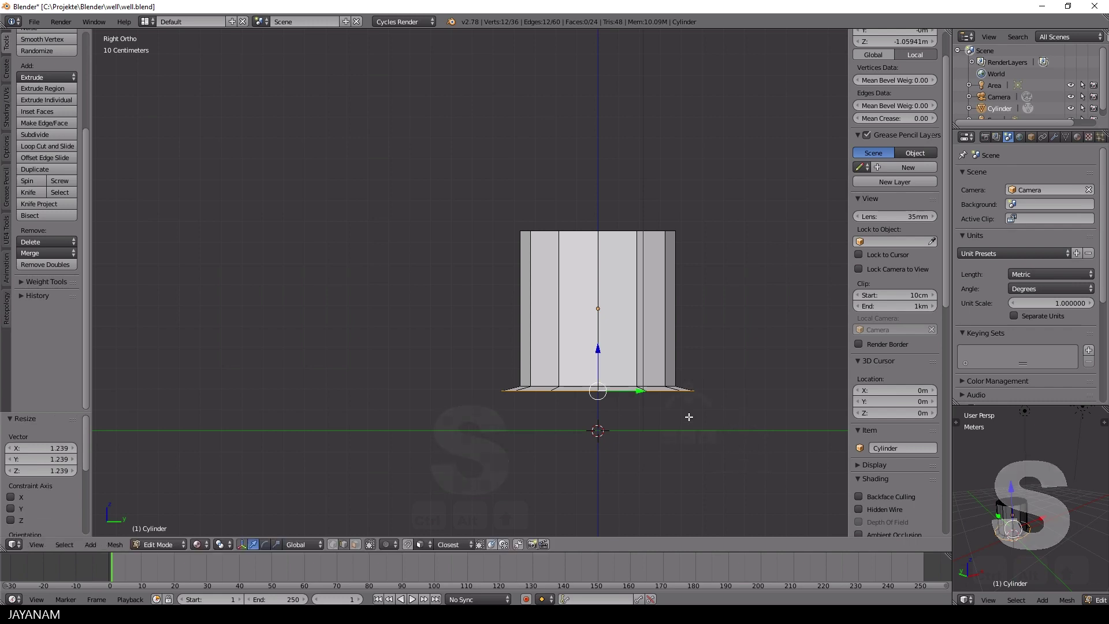
- Extrude the flared edge loop down about 15.7 cm, and close the underside by extruding it again and scaling it to 0
{"action": "key", "text": "e"}
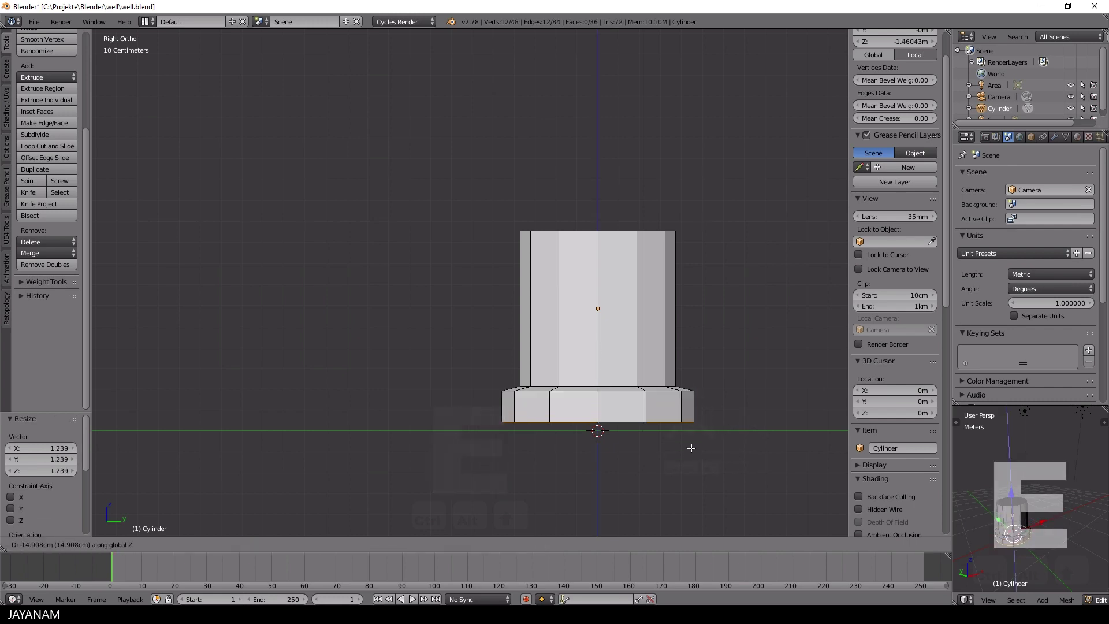
{"action": "left_click", "coordinate": [691, 450]}
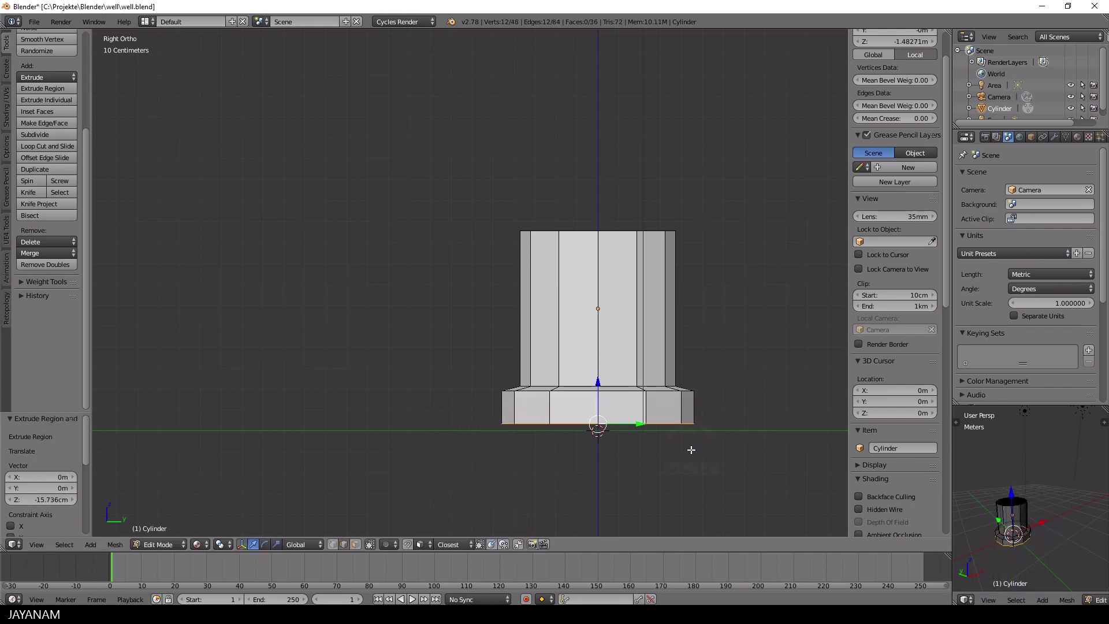
{"action": "key", "text": "e"}
{"action": "left_click", "coordinate": [746, 389]}
{"action": "key", "text": "s"}
{"action": "key", "text": "0"}
{"action": "left_click", "coordinate": [746, 389]}
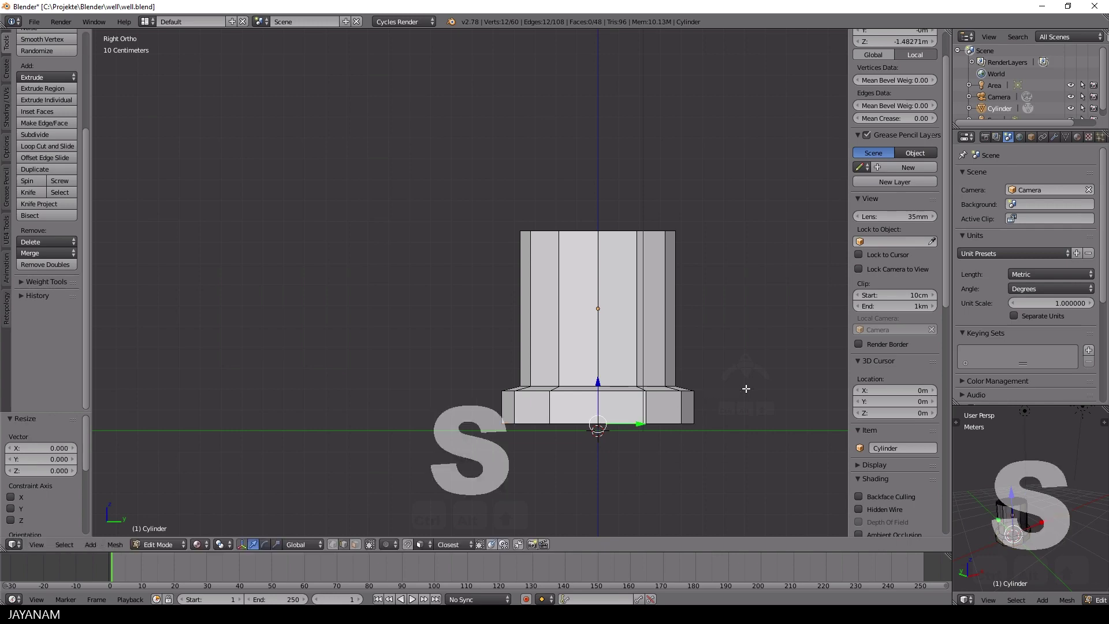
- Select the whole mesh and remove its doubled vertices
{"action": "middle_click_drag", "start_coordinate": [745, 388], "coordinate": [730, 296]}
{"action": "key", "text": "a"}
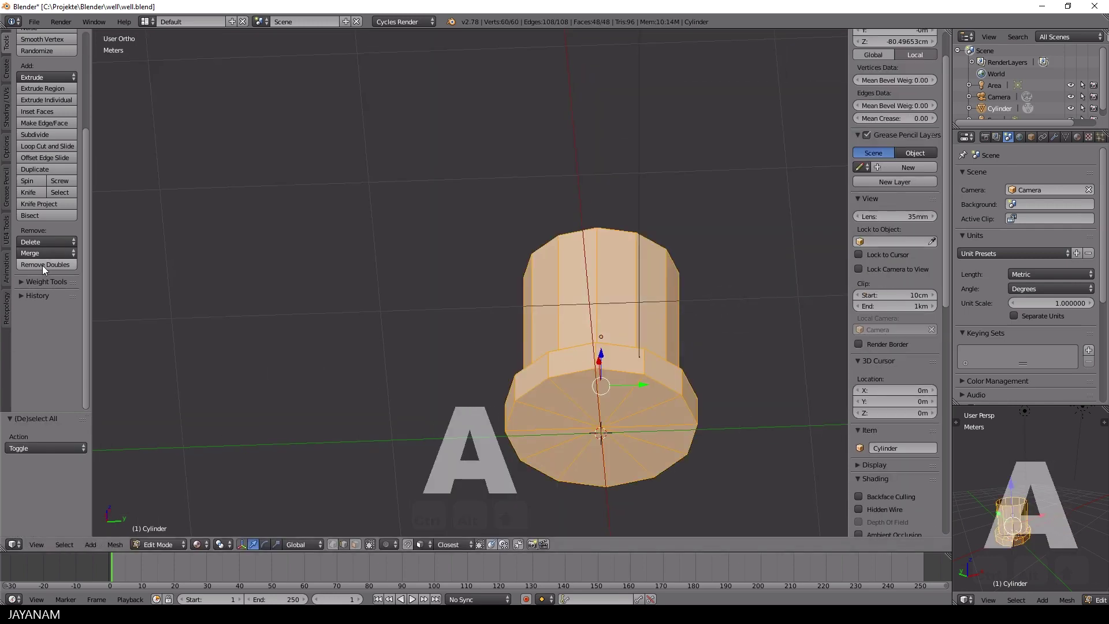
{"action": "left_click", "coordinate": [43, 265]}
- Lower the cylinder's top edge loop along Z by about 35 cm
{"action": "key", "text": "KP_3"}
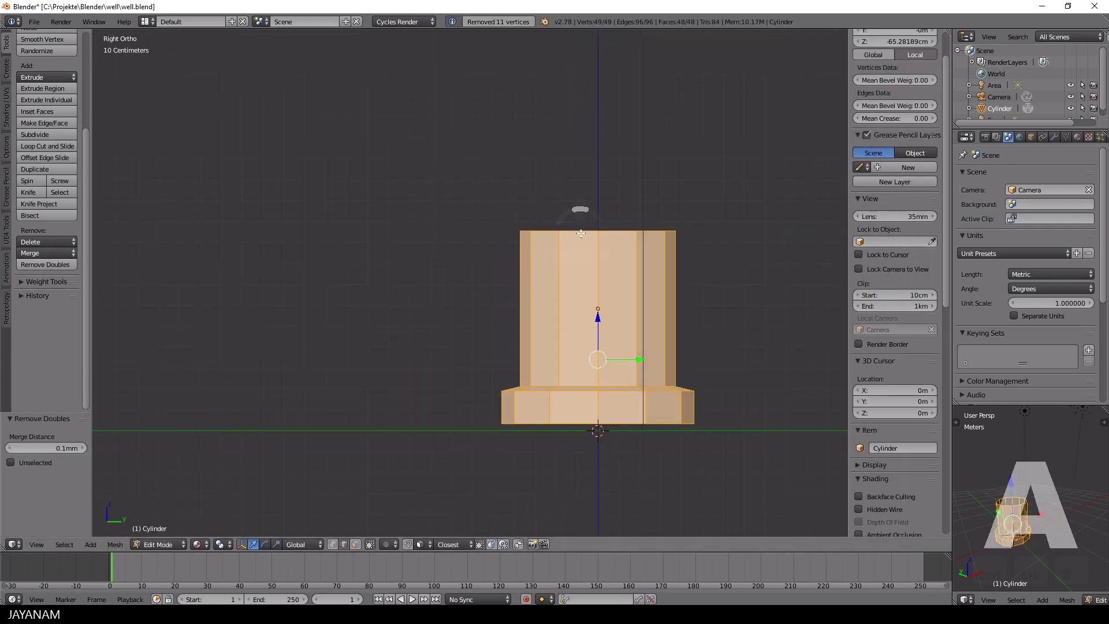
{"action": "key", "text": "a"}
{"action": "right_click", "coordinate": [580, 231], "text": "alt+shift"}
{"action": "key", "text": "g"}
{"action": "key", "text": "z"}
{"action": "left_click", "coordinate": [600, 260]}
{"action": "middle_click_drag", "start_coordinate": [600, 260], "coordinate": [596, 349]}
- In wireframe shading, select the flared base section and duplicate it about 79 cm upward
{"action": "key", "text": "z"}
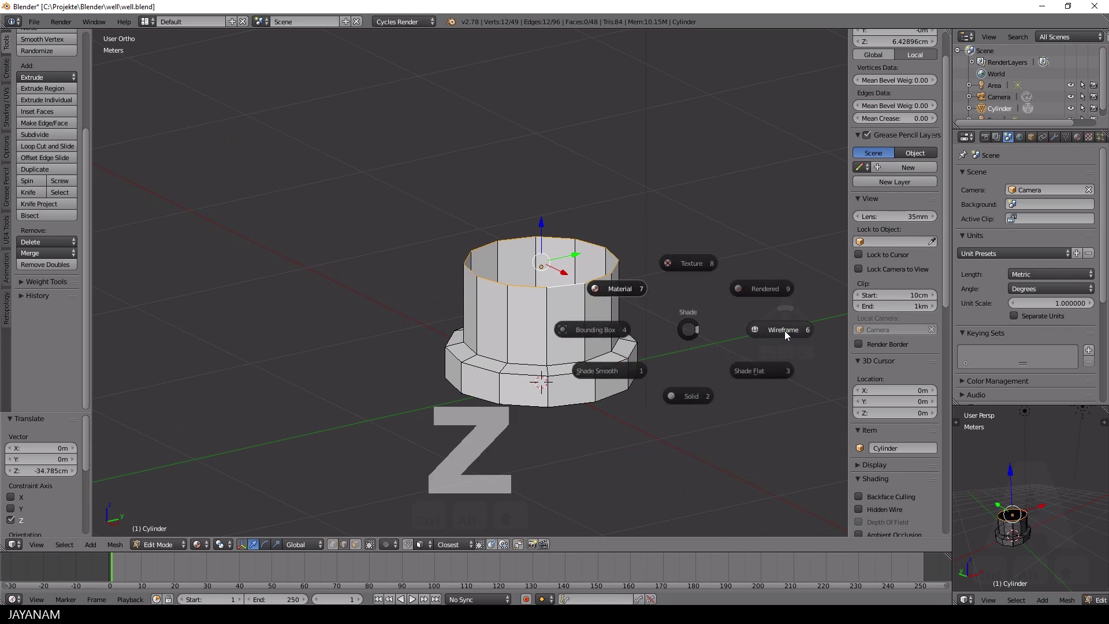
{"action": "left_click", "coordinate": [784, 331]}
{"action": "key", "text": "KP_3"}
{"action": "key", "text": "a"}
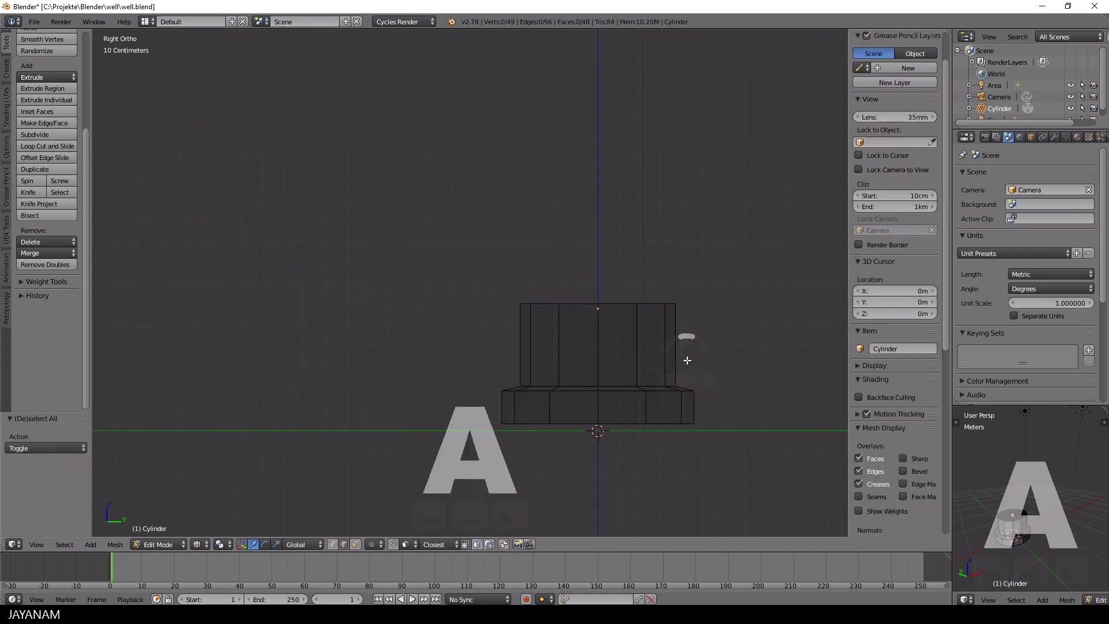
{"action": "key", "text": "b"}
{"action": "left_click_drag", "start_coordinate": [779, 467], "coordinate": [424, 371]}
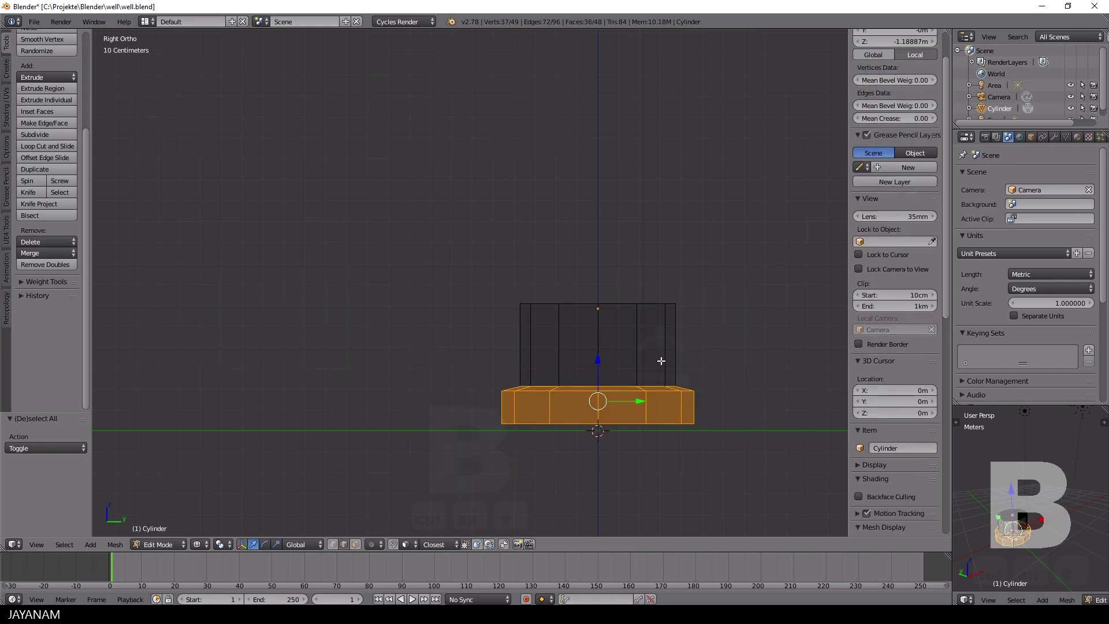
{"action": "key", "text": "shift+d"}
{"action": "left_click", "coordinate": [659, 197]}
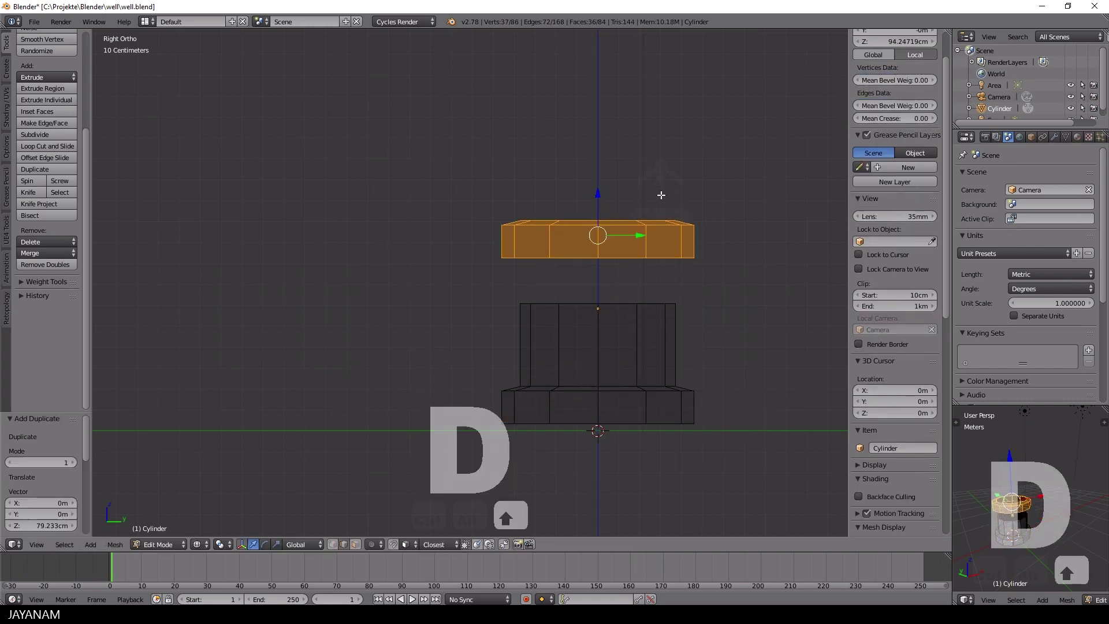
- Rotate the duplicated base section 180 degrees about the X axis
{"action": "type", "text": "r"}
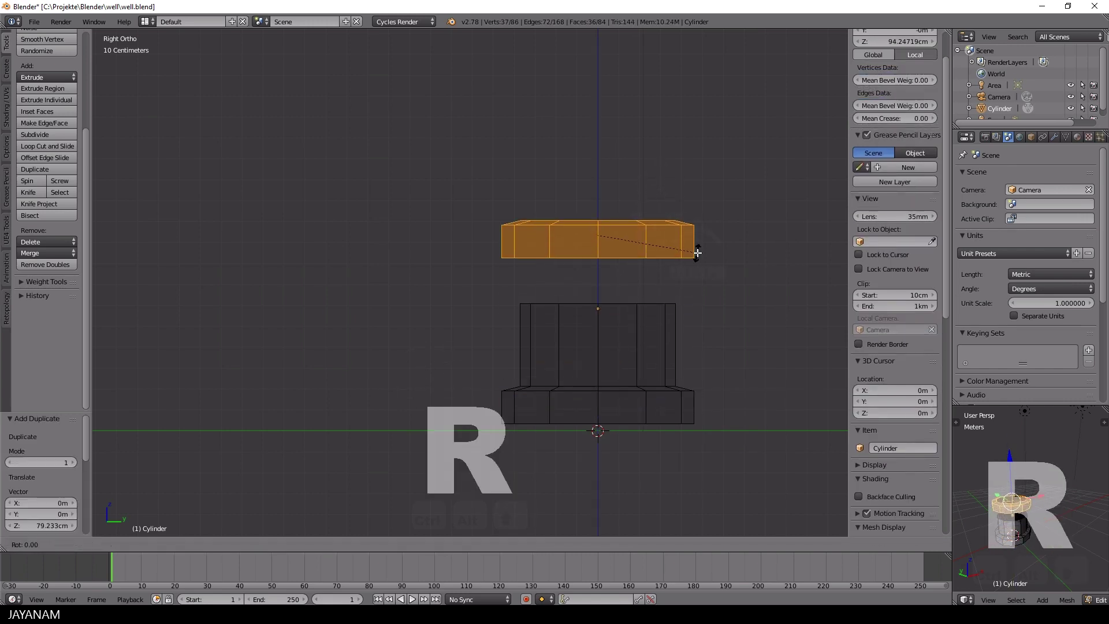
{"action": "type", "text": "180"}
{"action": "key", "text": "Return"}
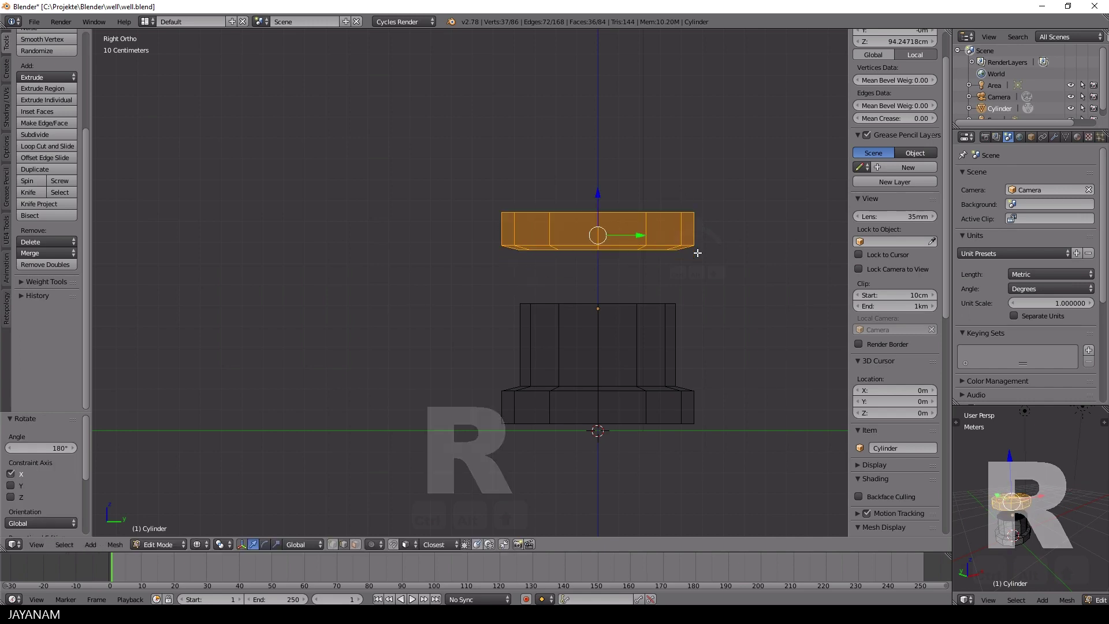
- Enable AutoMerge, set the snap element to Vertex, and lower the flipped section along Z onto the wall's top edge
{"action": "left_click", "coordinate": [503, 544]}
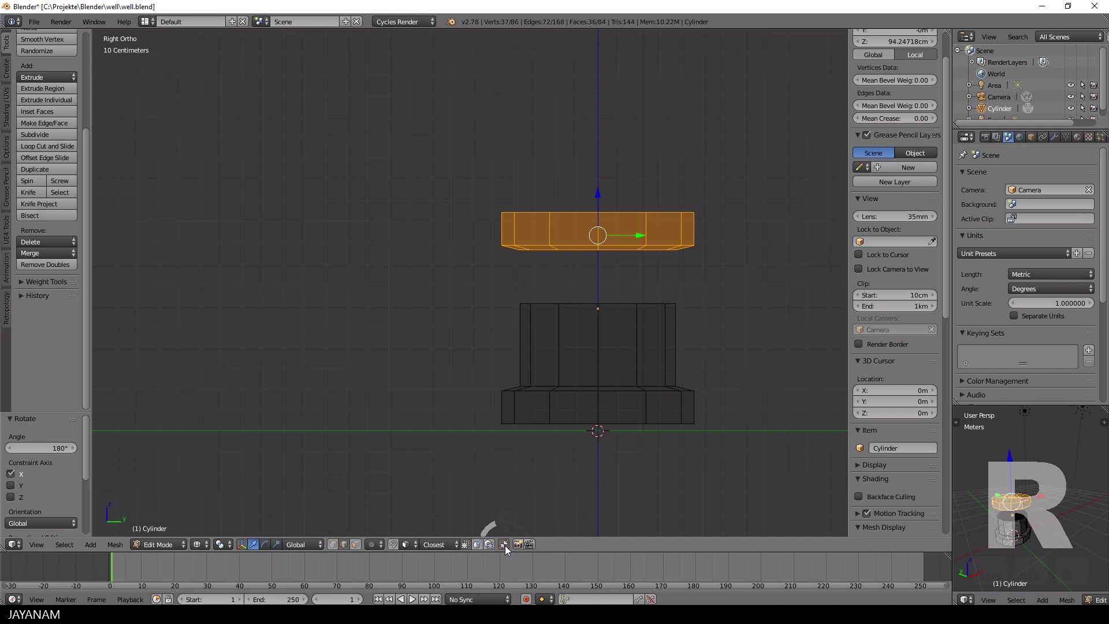
{"action": "left_click", "coordinate": [406, 545]}
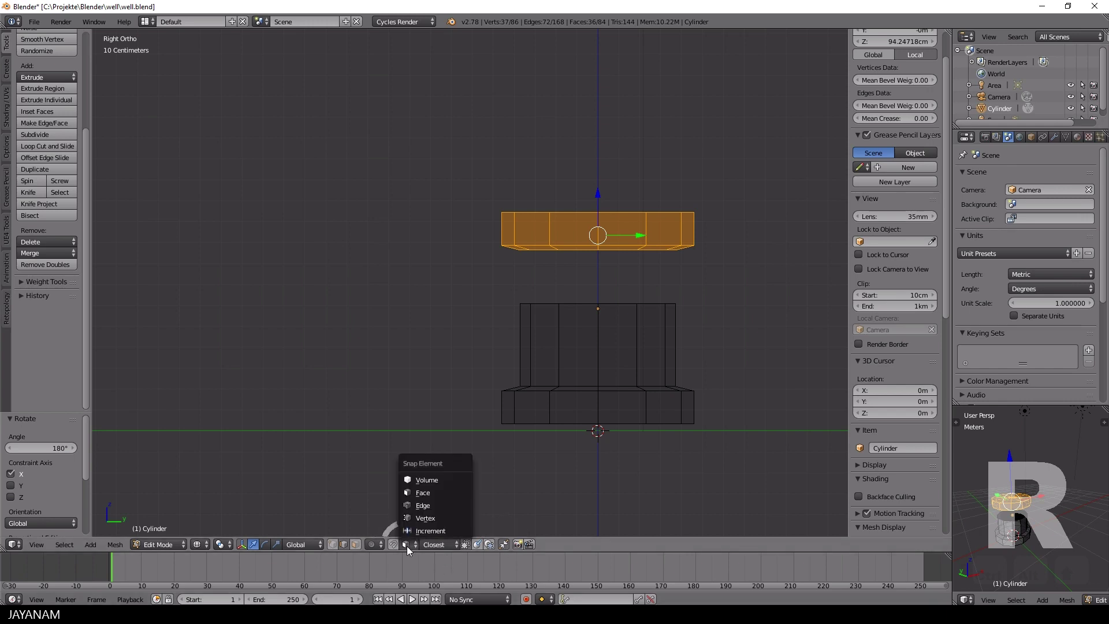
{"action": "left_click", "coordinate": [423, 518]}
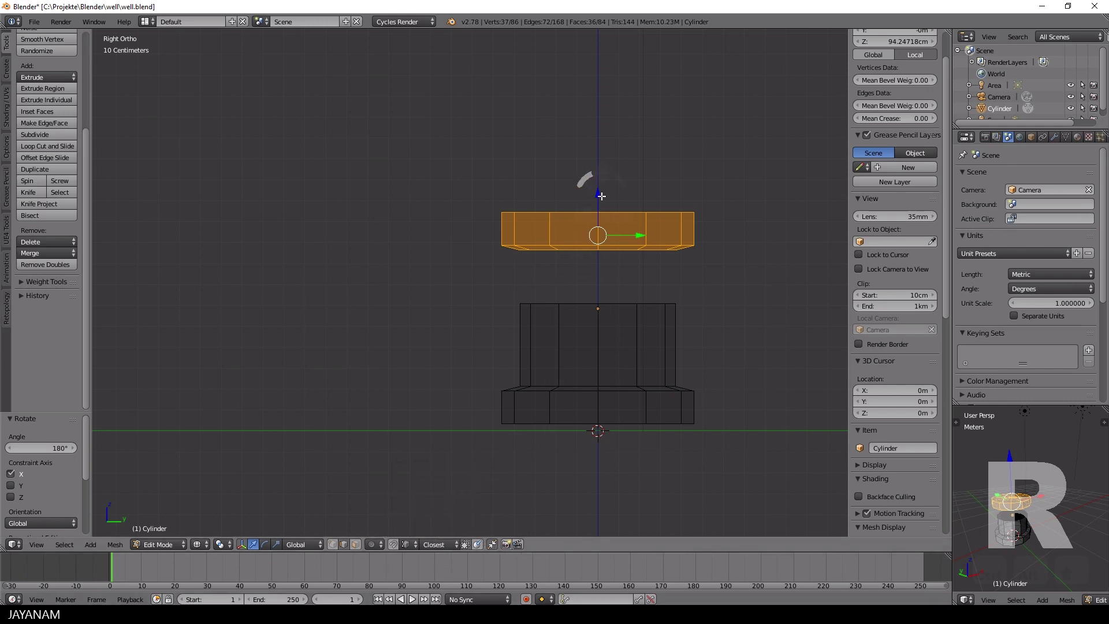
{"action": "left_click_drag", "start_coordinate": [602, 196], "coordinate": [585, 299], "text": "ctrl"}
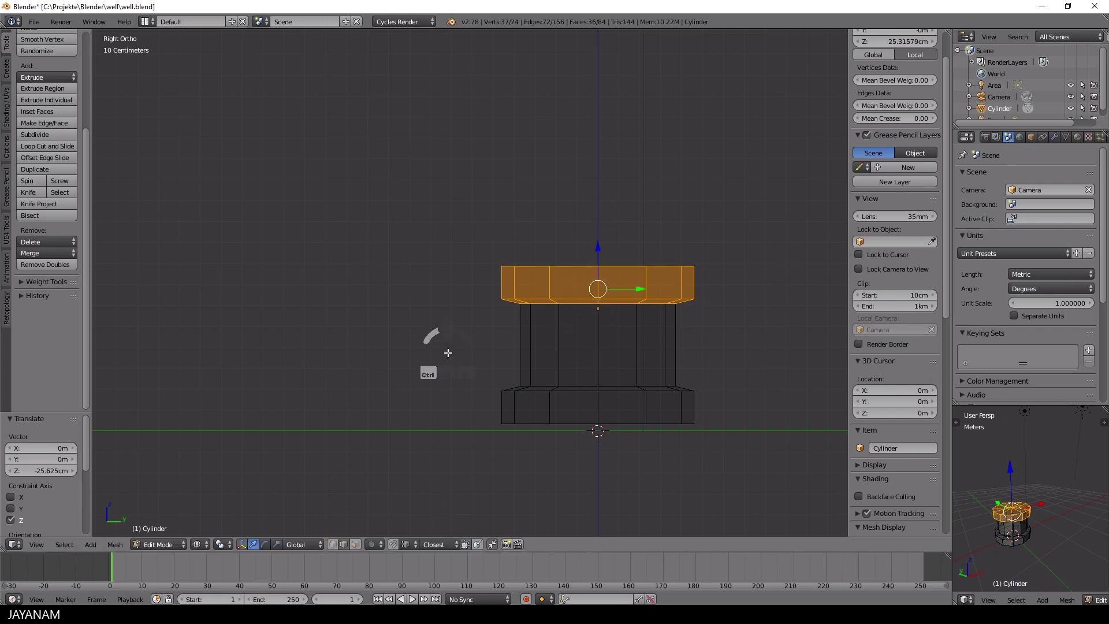
- Remove doubles across the whole mesh and switch the viewport back to solid shading
{"action": "key", "text": "a"}
{"action": "key", "text": "a"}
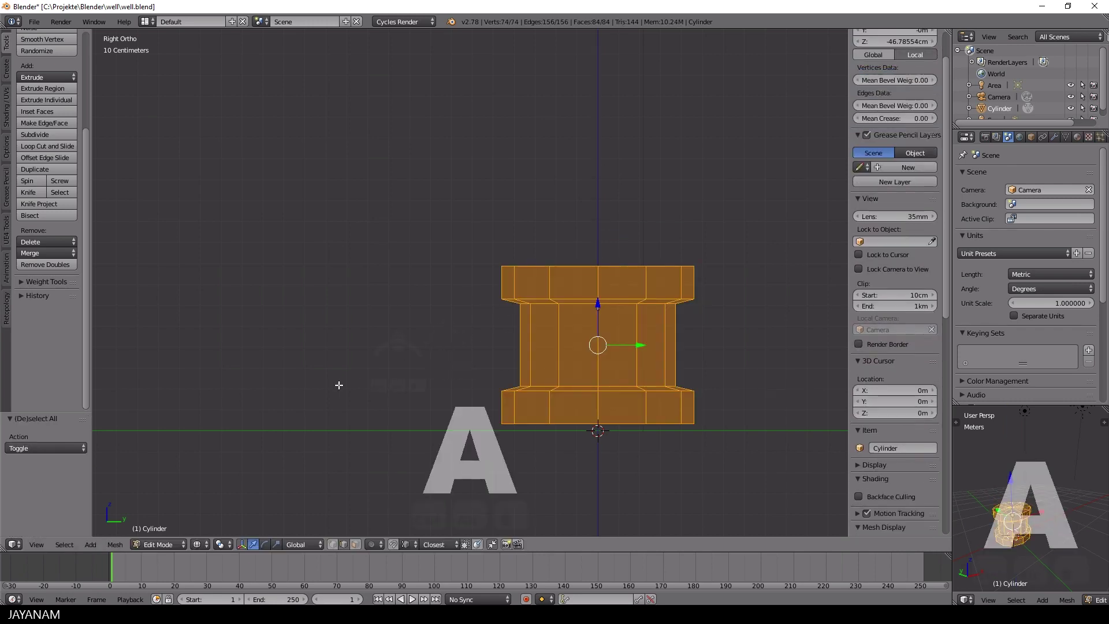
{"action": "left_click", "coordinate": [40, 266]}
{"action": "middle_click_drag", "start_coordinate": [438, 324], "coordinate": [388, 344]}
{"action": "key", "text": "z"}
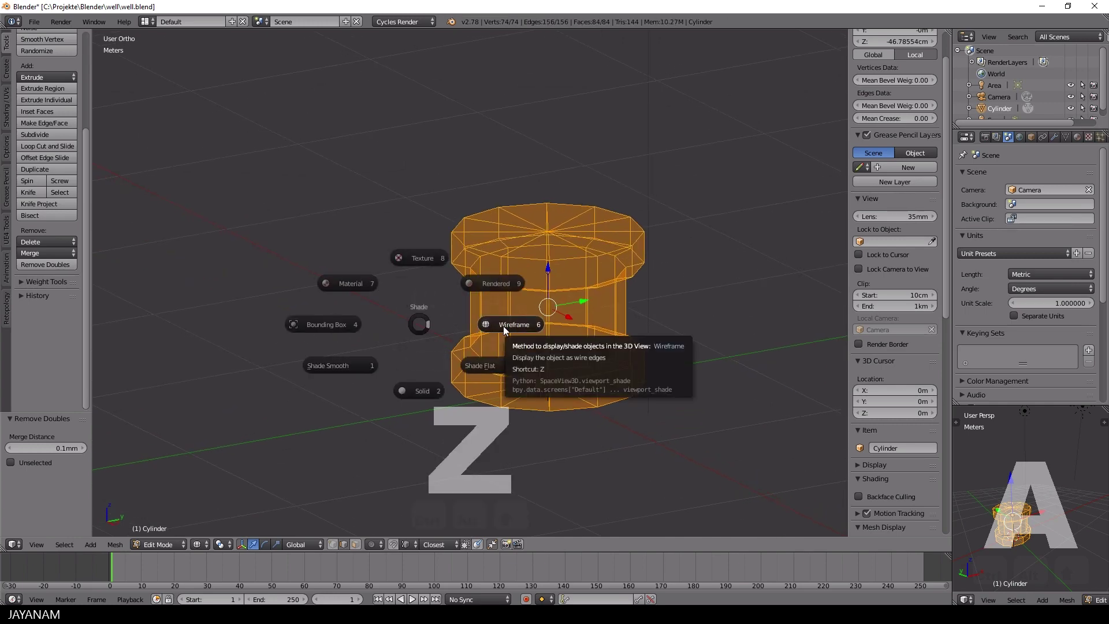
{"action": "left_click", "coordinate": [423, 391]}
- Select the triangular cap faces on top of the upper ring and delete them
{"action": "middle_click_drag", "start_coordinate": [557, 316], "coordinate": [564, 329]}
{"action": "middle_click_drag", "start_coordinate": [591, 252], "coordinate": [630, 306]}
{"action": "key", "text": "a"}
{"action": "left_click", "coordinate": [355, 544]}
{"action": "key", "text": "c"}
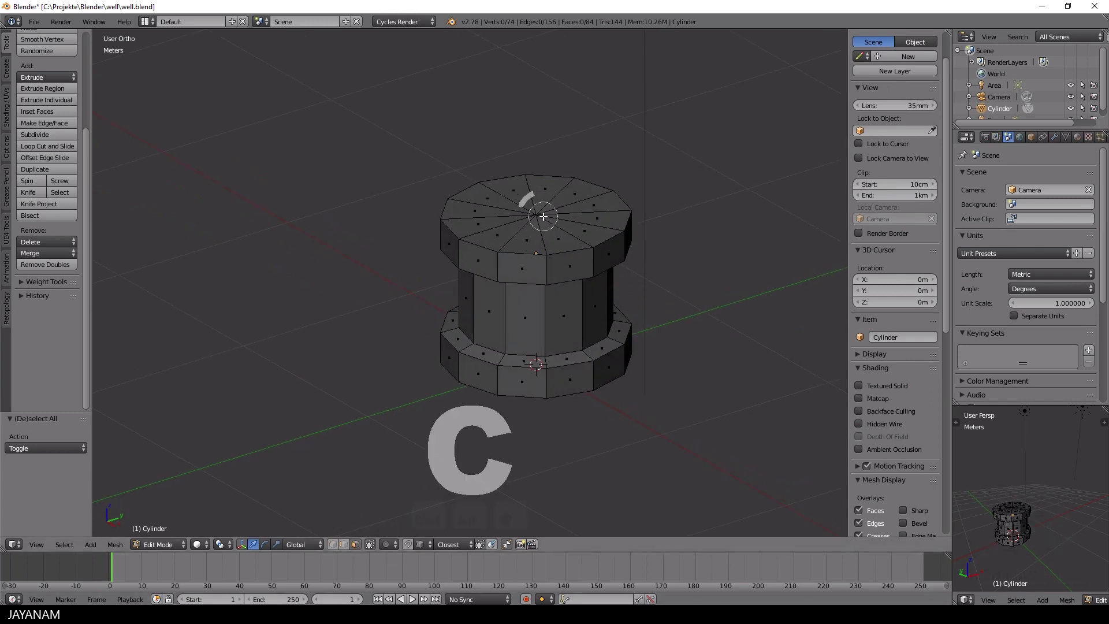
{"action": "left_click", "coordinate": [538, 216]}
{"action": "right_click", "coordinate": [535, 216]}
{"action": "key", "text": "x"}
{"action": "left_click", "coordinate": [527, 244]}
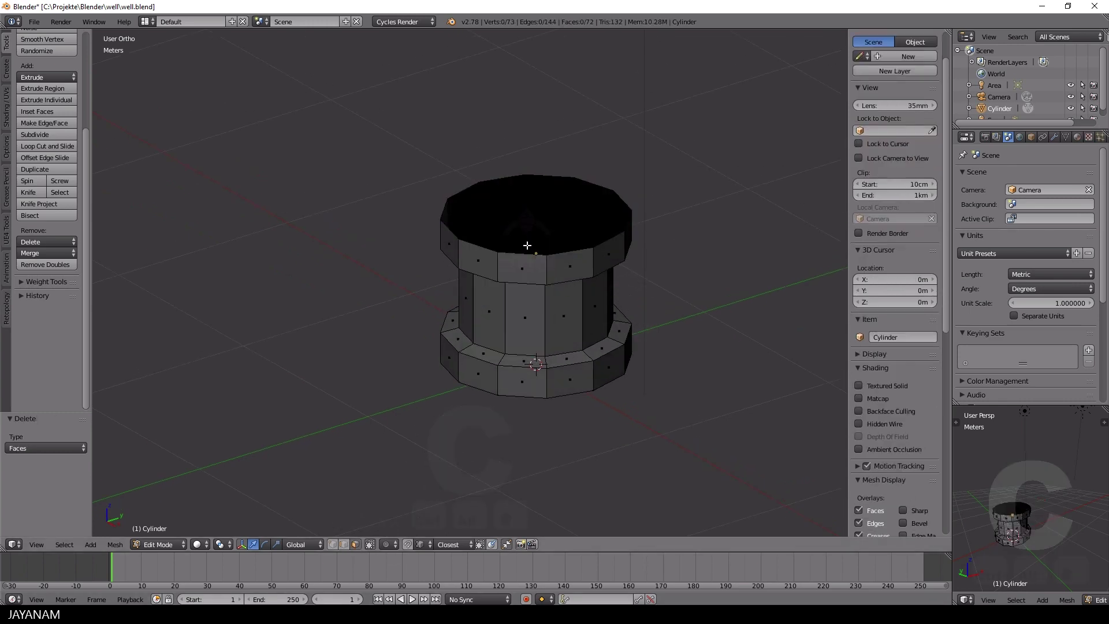
- Extrude the open top edge loop inward by scaling it to about 0.645 to form the rim
{"action": "left_click", "coordinate": [528, 258]}
{"action": "right_click", "coordinate": [527, 250], "text": "alt+shift"}
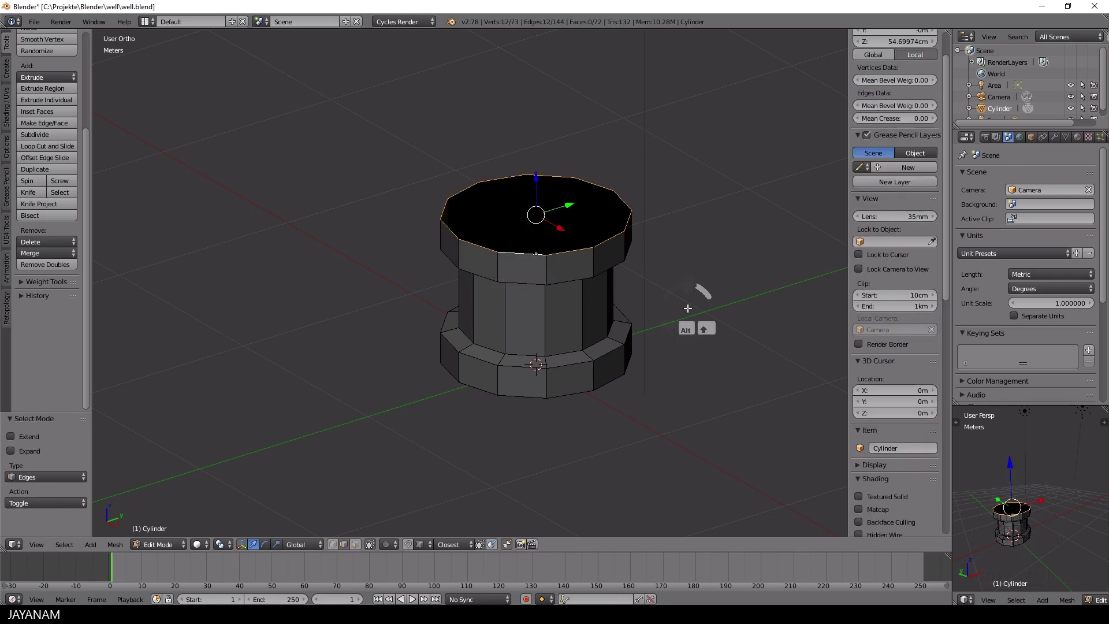
{"action": "key", "text": "e"}
{"action": "key", "text": "s"}
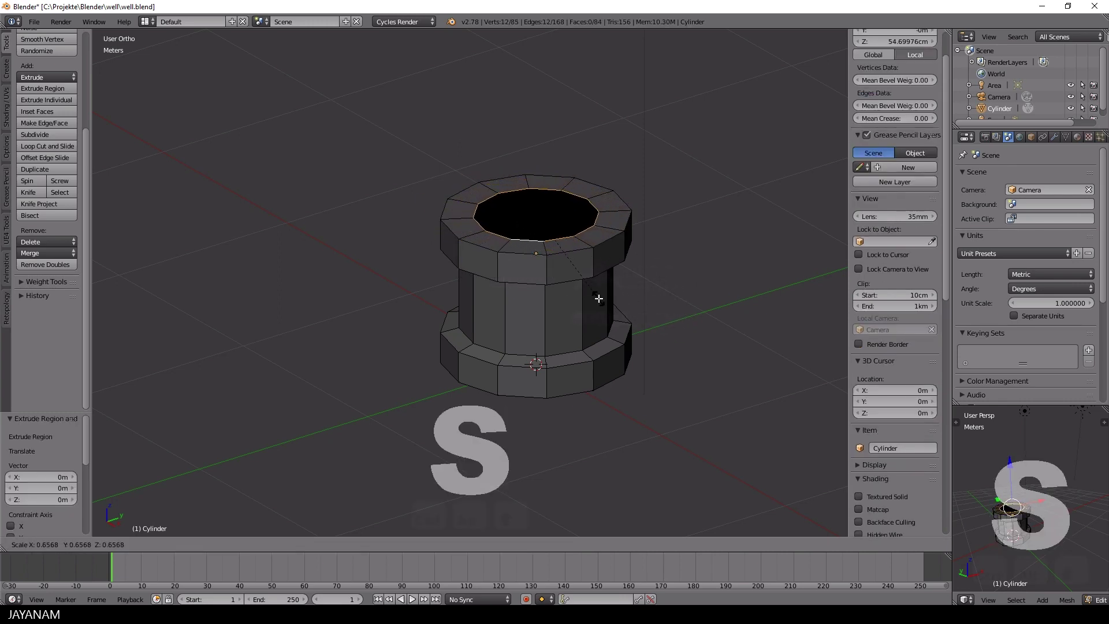
{"action": "left_click", "coordinate": [592, 299]}
{"action": "key", "text": "KP_1"}
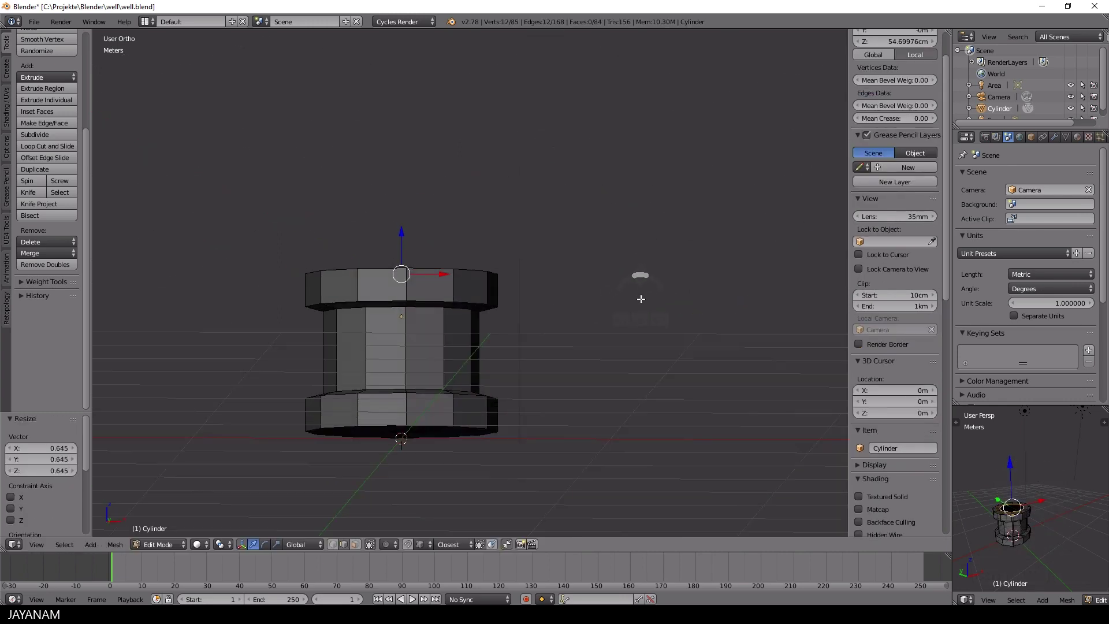
- Extrude the rim's inner edge loop down along Z in wireframe front view to start the well's inner wall
{"action": "key", "text": "z"}
{"action": "left_click", "coordinate": [706, 321]}
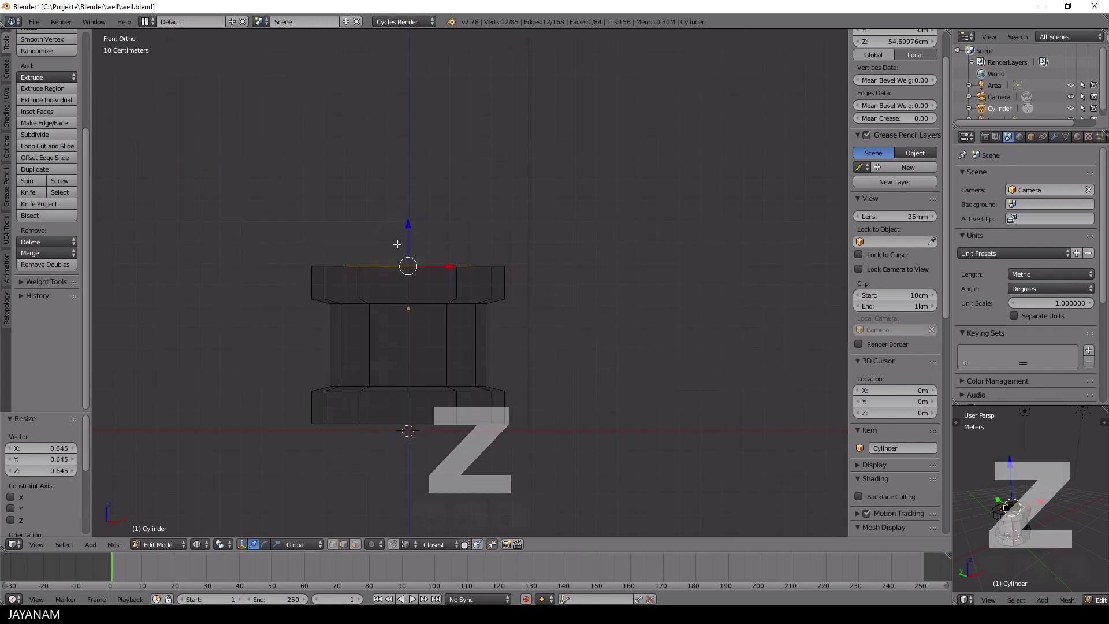
{"action": "key", "text": "e"}
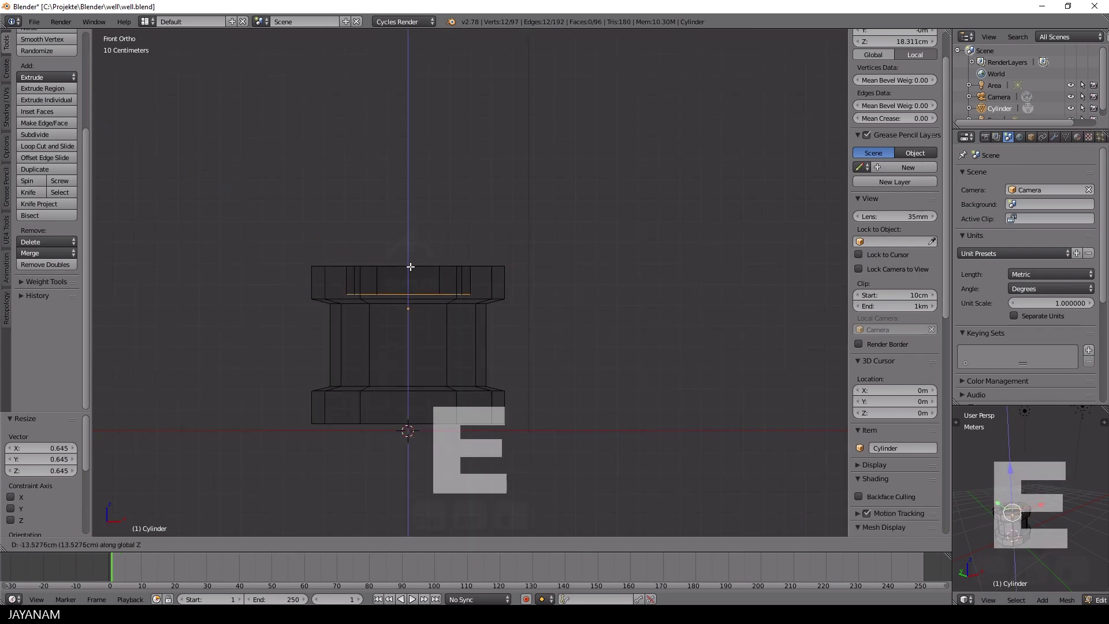
{"action": "left_click", "coordinate": [378, 303]}
- Extrude the inner edge loop further down along Z to deepen the well's shaft
{"action": "middle_click_drag", "start_coordinate": [515, 307], "coordinate": [639, 352]}
{"action": "key", "text": "z"}
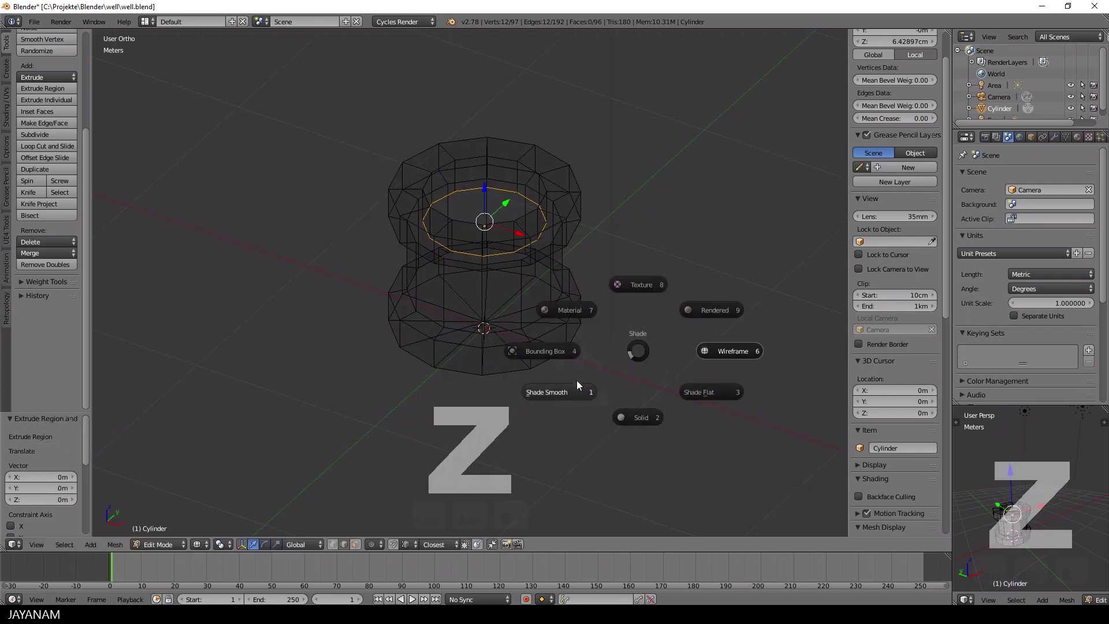
{"action": "key", "text": "2"}
{"action": "scroll", "coordinate": [601, 211], "scroll_direction": "up", "scroll_amount": 3}
{"action": "key", "text": "e"}
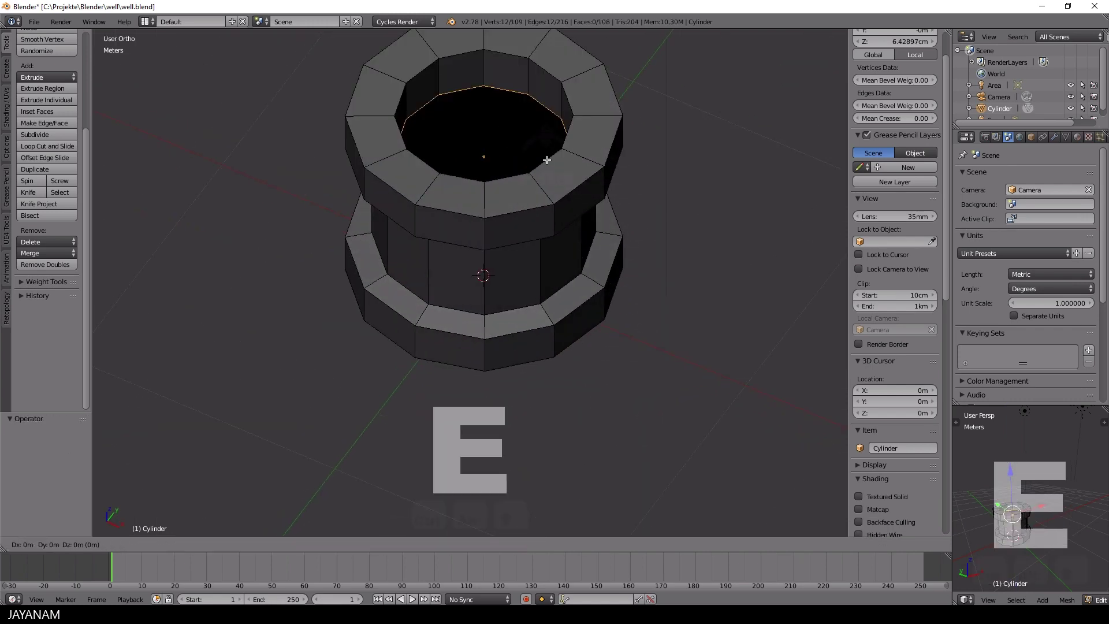
{"action": "right_click", "coordinate": [546, 160]}
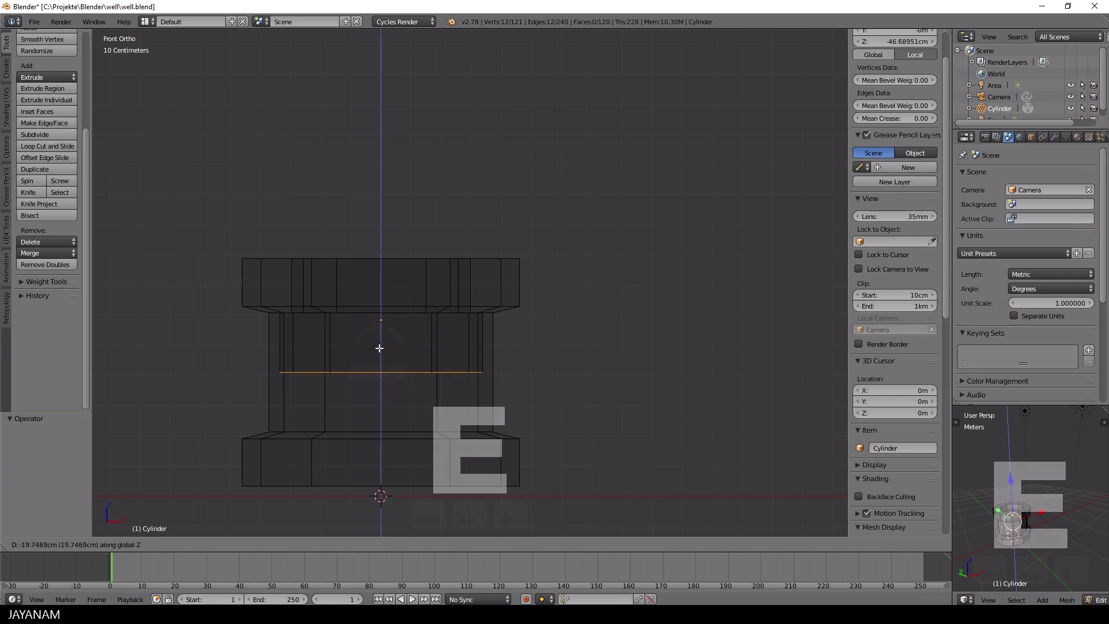
{"action": "left_click", "coordinate": [384, 343]}
- Extrude the shaft's lower loop about 1.95 cm down along Z and scale it to 0 to close the floor
{"action": "middle_click_drag", "start_coordinate": [583, 328], "coordinate": [565, 340]}
{"action": "key", "text": "e"}
{"action": "key", "text": "z"}
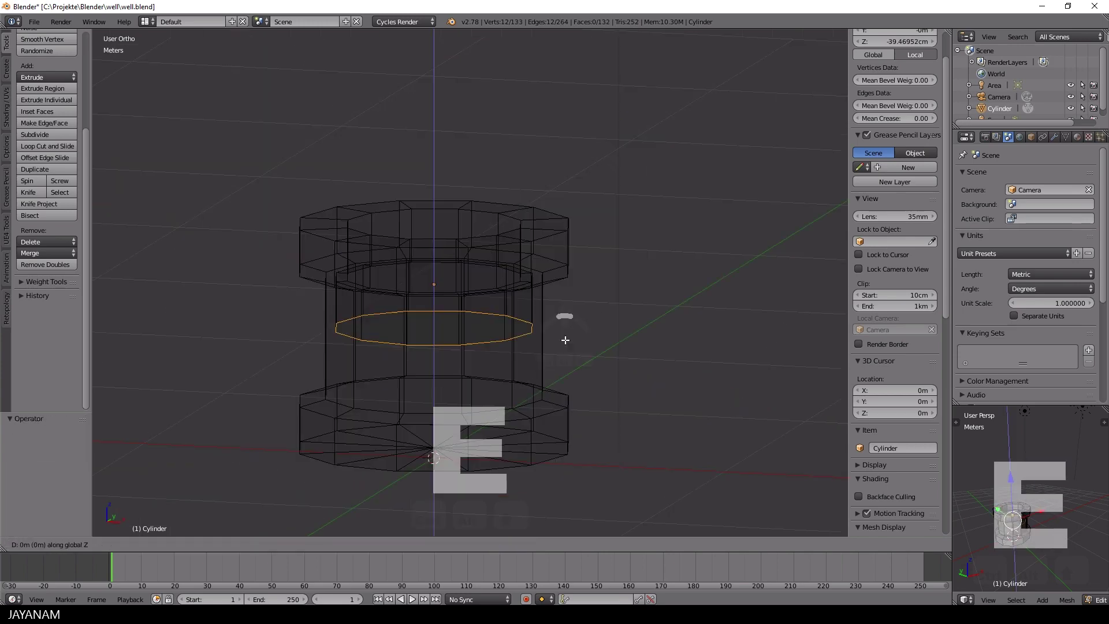
{"action": "left_click", "coordinate": [605, 311]}
{"action": "type", "text": "s0"}
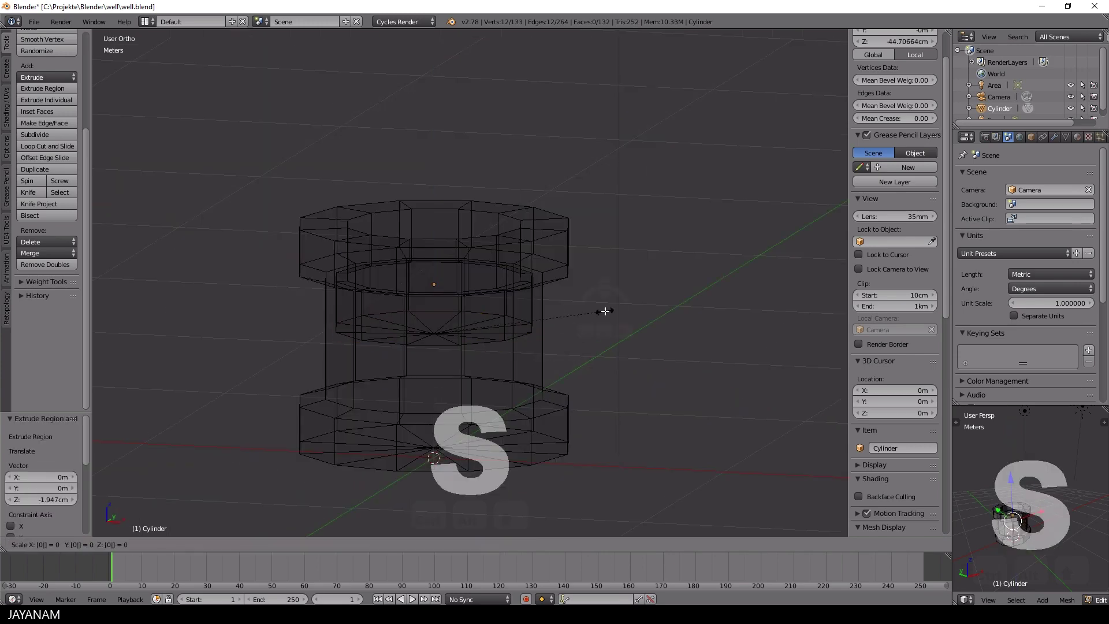
{"action": "key", "text": "Return"}
- Remove doubles across the whole mesh, then return to object mode with solid shading
{"action": "key", "text": "a"}
{"action": "left_click", "coordinate": [45, 265]}
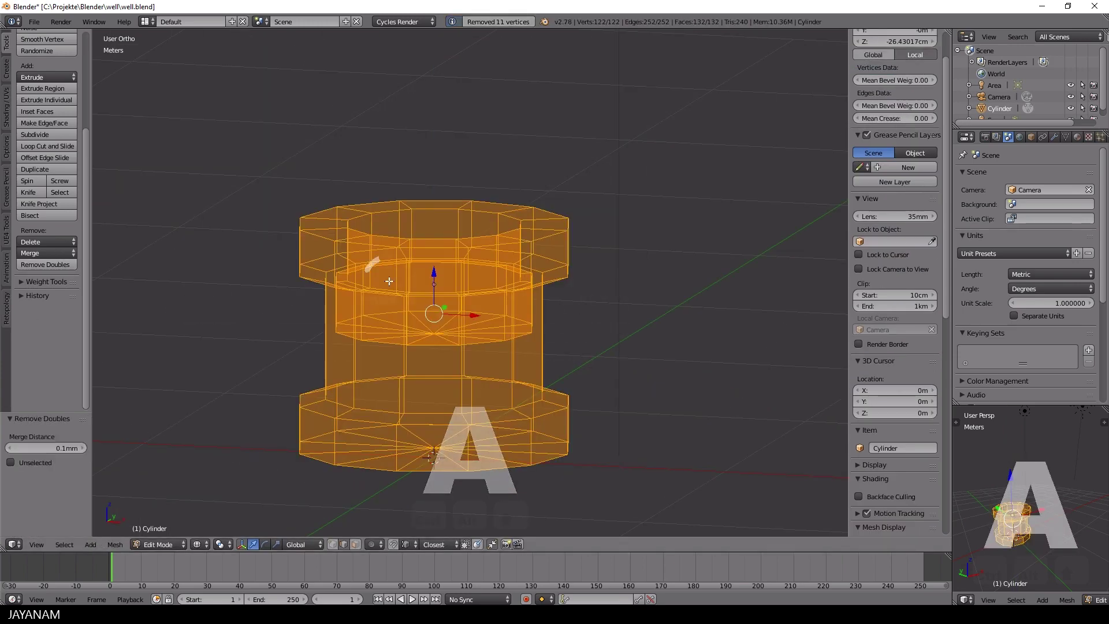
{"action": "key", "text": "Tab"}
{"action": "left_click", "coordinate": [317, 292]}
{"action": "key", "text": "z"}
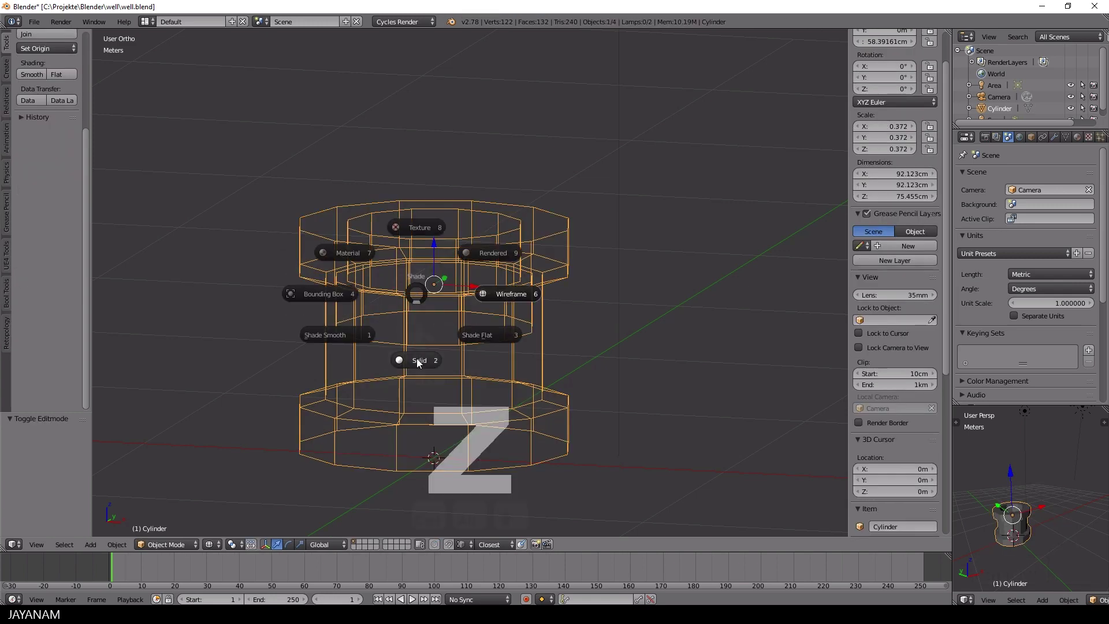
{"action": "left_click", "coordinate": [533, 317]}
- Apply the scale of the well object in object mode
{"action": "middle_click_drag", "start_coordinate": [532, 317], "coordinate": [585, 268]}
{"action": "scroll", "coordinate": [534, 313], "scroll_direction": "up", "scroll_amount": 3}
{"action": "key", "text": "Tab"}
{"action": "left_click", "coordinate": [652, 269]}
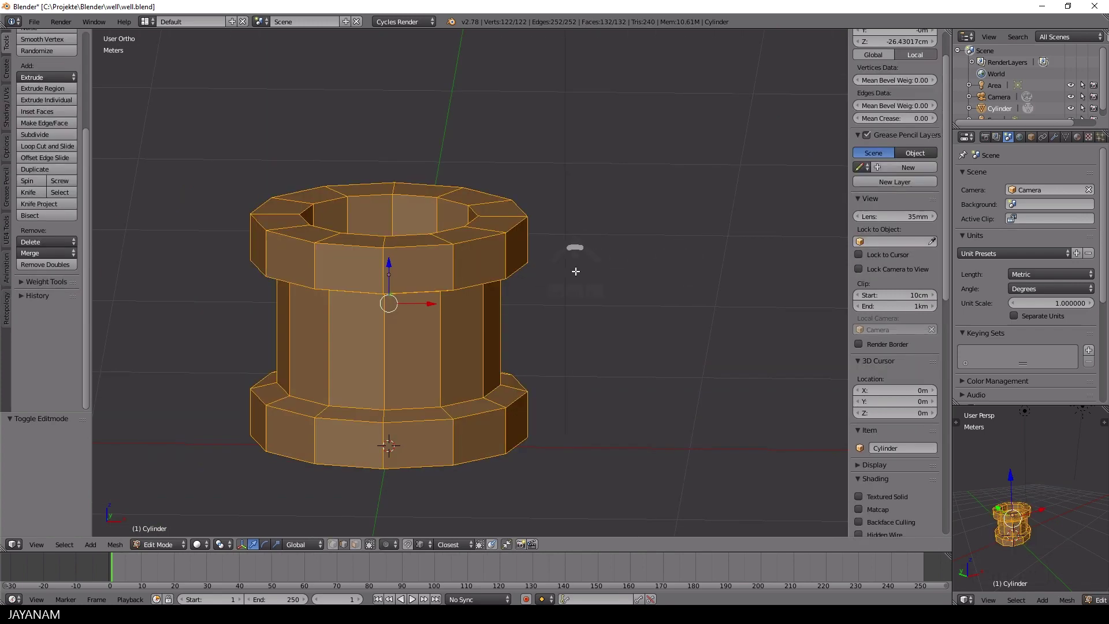
{"action": "key", "text": "Tab"}
{"action": "left_click", "coordinate": [491, 276]}
{"action": "key", "text": "ctrl+a"}
{"action": "left_click", "coordinate": [473, 300]}
- Bevel the edge loops around the upper ring, its opening and the lower ring with one segment and an offset of about 0.013
{"action": "key", "text": "Tab"}
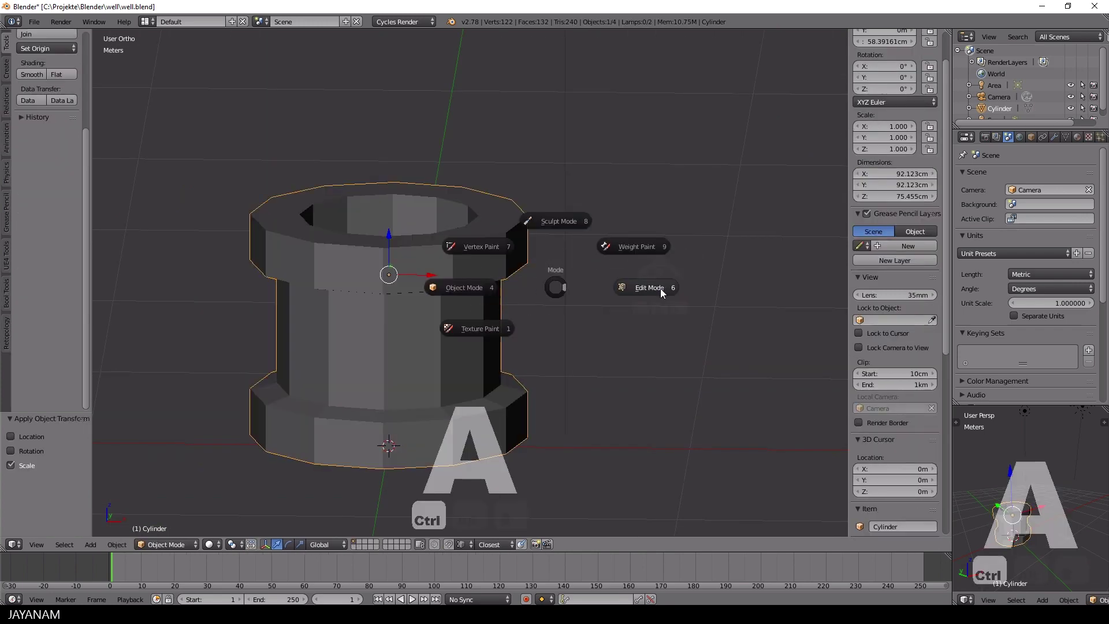
{"action": "left_click", "coordinate": [657, 289]}
{"action": "middle_click_drag", "start_coordinate": [431, 237], "coordinate": [421, 247]}
{"action": "scroll", "coordinate": [422, 247], "scroll_direction": "up", "scroll_amount": 2}
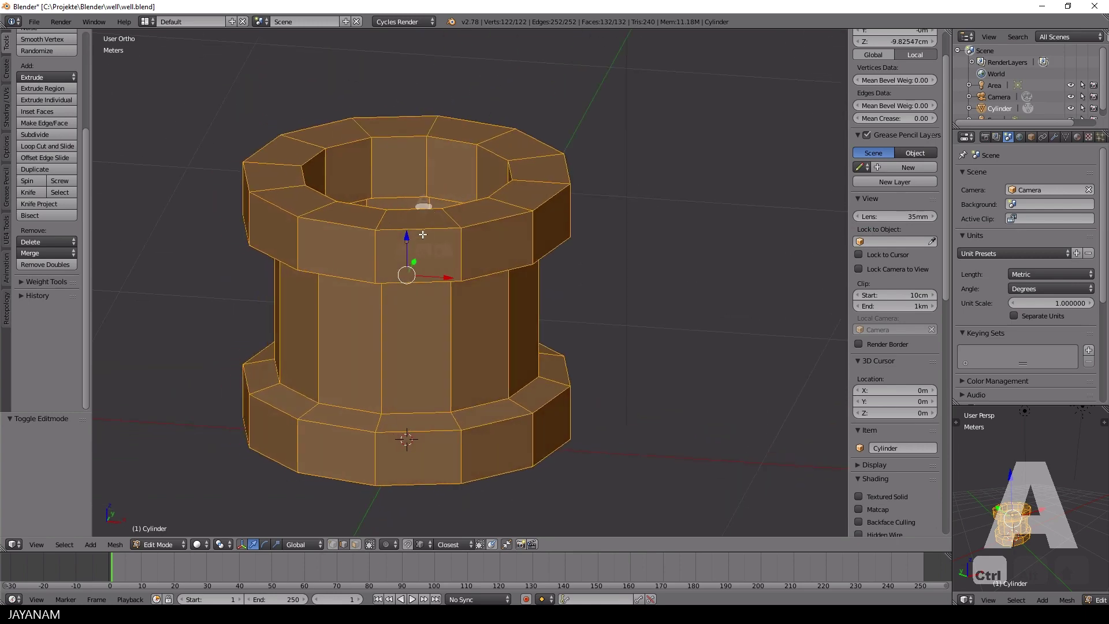
{"action": "key", "text": "a"}
{"action": "left_click", "coordinate": [412, 216], "text": "alt+shift"}
{"action": "right_click", "coordinate": [415, 201], "text": "alt+shift"}
{"action": "right_click", "coordinate": [403, 283], "text": "alt+shift"}
{"action": "middle_click_drag", "start_coordinate": [404, 282], "coordinate": [414, 248]}
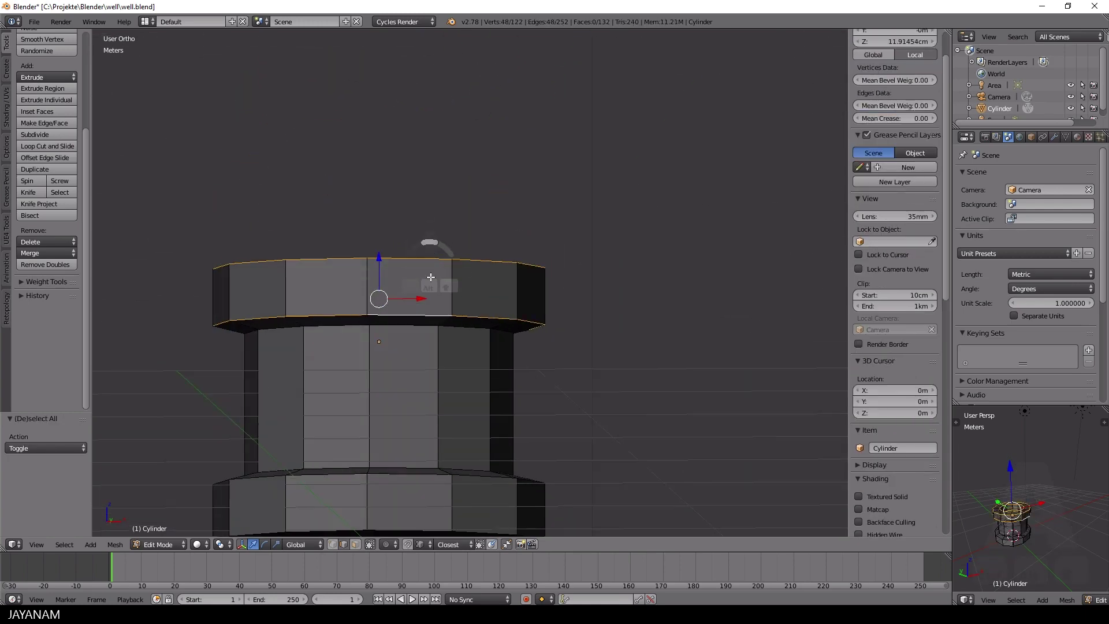
{"action": "right_click", "coordinate": [396, 490], "text": "alt+shift"}
{"action": "scroll", "coordinate": [403, 528], "scroll_direction": "down", "scroll_amount": 3}
{"action": "middle_click_drag", "start_coordinate": [549, 462], "coordinate": [587, 433]}
{"action": "key", "text": "ctrl+b"}
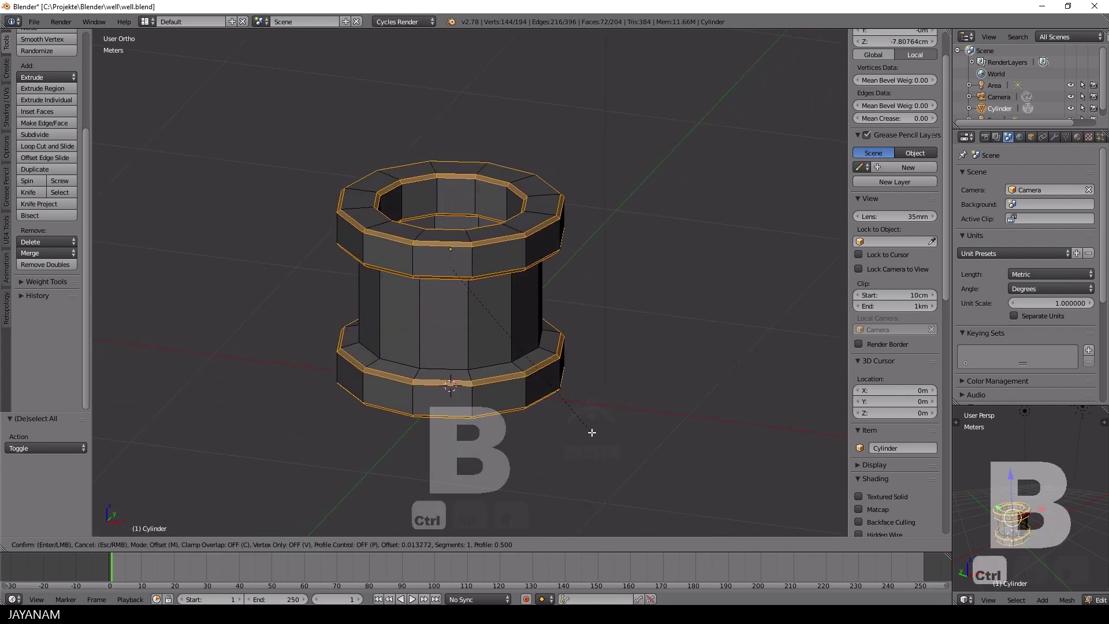
{"action": "left_click", "coordinate": [592, 433]}
- Bevel the edge loop where the wall meets the underside of the upper ring, using two segments
{"action": "middle_click_drag", "start_coordinate": [590, 433], "coordinate": [427, 509]}
{"action": "key", "text": "a"}
{"action": "left_click", "coordinate": [511, 359], "text": "alt+shift"}
{"action": "key", "text": "ctrl+b"}
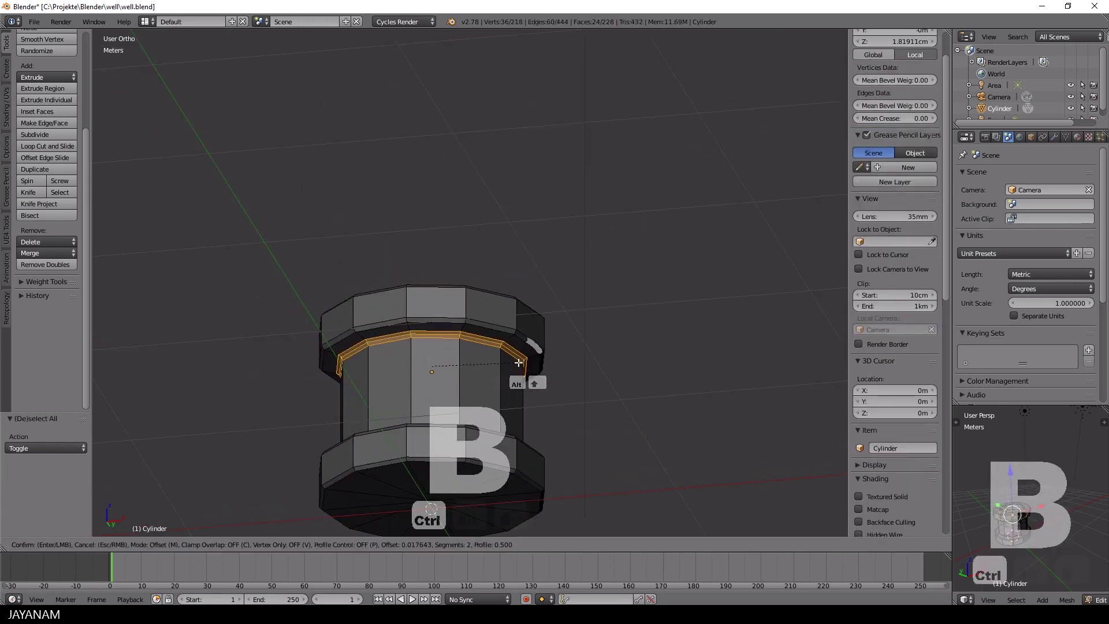
{"action": "left_click", "coordinate": [520, 380]}
- Bevel the edge loop where the wall meets the top of the base ring, using two segments
{"action": "middle_click_drag", "start_coordinate": [520, 380], "coordinate": [453, 397]}
{"action": "key", "text": "a"}
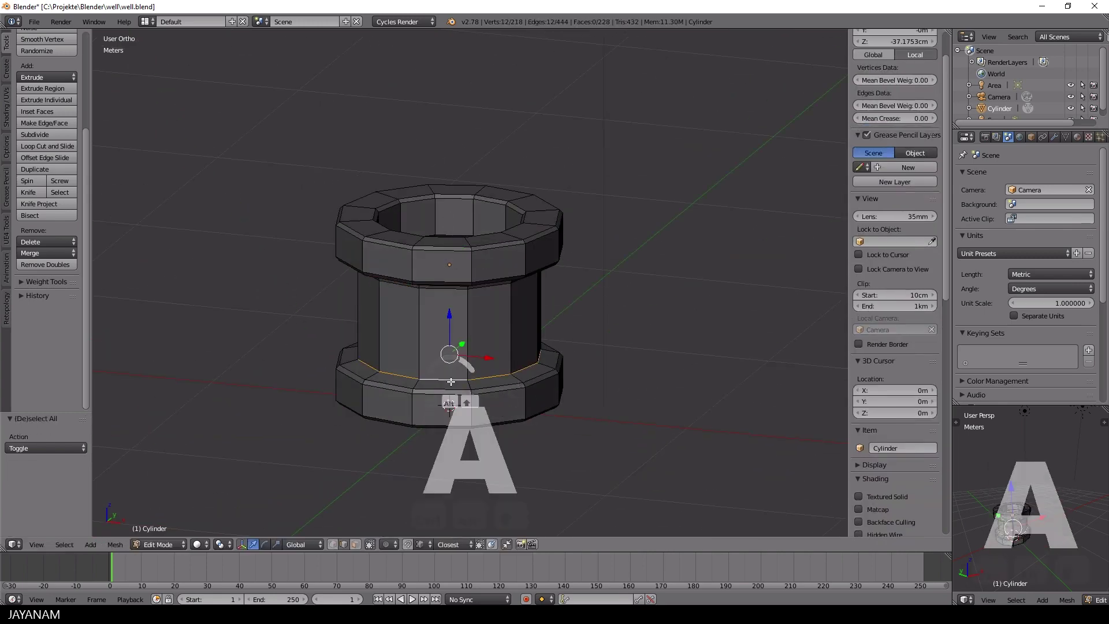
{"action": "left_click", "coordinate": [546, 378], "text": "alt+shift"}
{"action": "key", "text": "ctrl+b"}
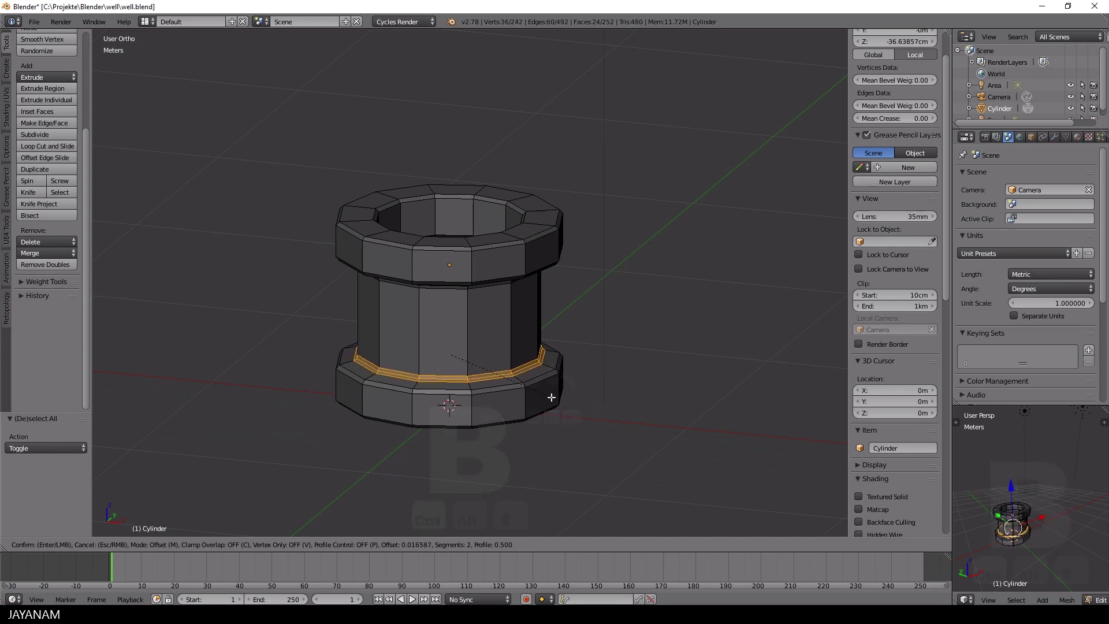
{"action": "left_click", "coordinate": [543, 393]}
{"action": "middle_click_drag", "start_coordinate": [543, 393], "coordinate": [610, 248]}
{"action": "key", "text": "Tab"}
{"action": "left_click_drag", "start_coordinate": [418, 264], "coordinate": [417, 269]}
{"action": "middle_click_drag", "start_coordinate": [515, 276], "coordinate": [574, 284]}
{"action": "key", "text": "Tab"}
{"action": "left_click", "coordinate": [616, 296]}
- Box-select the well's upper part with its inner shaft in wireframe, lower it about 4.97 cm along Z, and restore solid shading
{"action": "key", "text": "a"}
{"action": "key", "text": "z"}
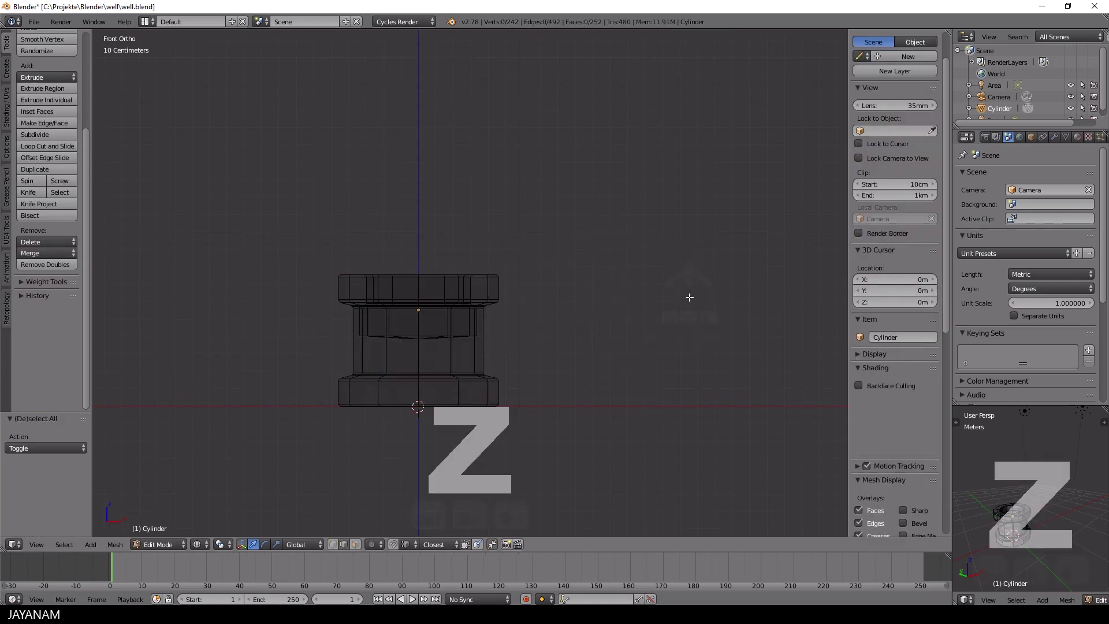
{"action": "key", "text": "b"}
{"action": "left_click_drag", "start_coordinate": [297, 221], "coordinate": [560, 352]}
{"action": "key", "text": "g"}
{"action": "key", "text": "z"}
{"action": "left_click", "coordinate": [416, 265]}
{"action": "key", "text": "z"}
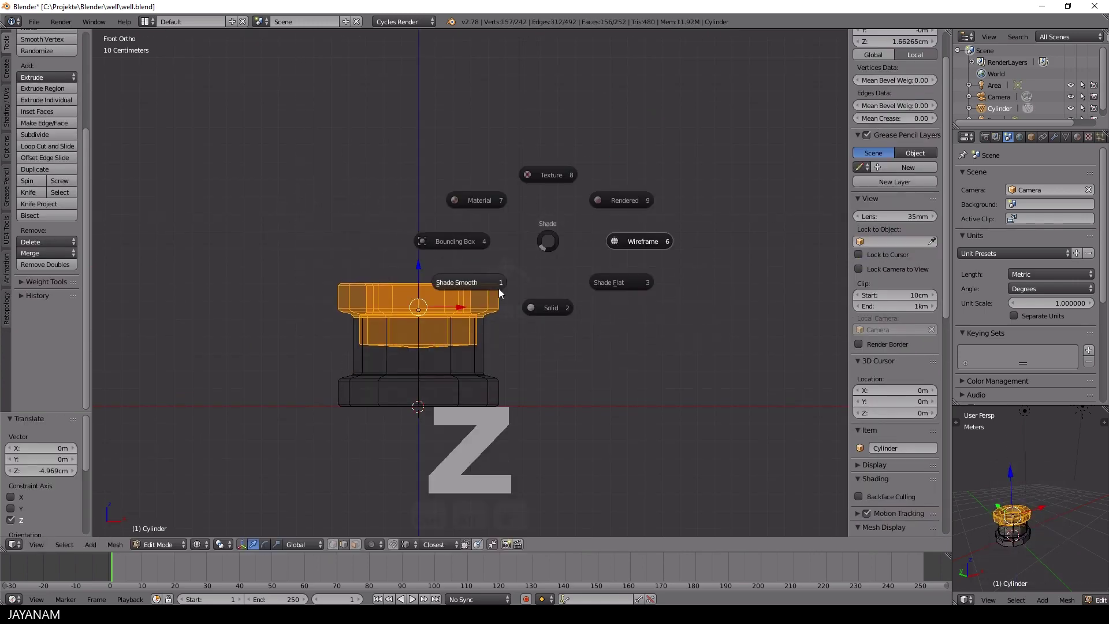
{"action": "left_click", "coordinate": [532, 307]}
- Return to object mode, add a cube, and scale it down to about 0.179
{"action": "key", "text": "Tab"}
{"action": "mouse_move", "coordinate": [634, 225]}
{"action": "middle_mouse_down"}
{"action": "mouse_move", "coordinate": [523, 270]}
{"action": "mouse_move", "coordinate": [542, 248]}
{"action": "mouse_move", "coordinate": [526, 293]}
{"action": "middle_mouse_up"}
{"action": "middle_click_drag", "start_coordinate": [526, 294], "coordinate": [414, 333], "text": "shift"}
{"action": "scroll", "coordinate": [491, 358], "scroll_direction": "up", "scroll_amount": 6}
{"action": "scroll", "coordinate": [515, 276], "scroll_direction": "down", "scroll_amount": 6}
{"action": "scroll", "coordinate": [413, 333], "scroll_direction": "down", "scroll_amount": 1}
{"action": "key", "text": "Tab"}
{"action": "left_click", "coordinate": [332, 336]}
{"action": "key", "text": "shift+a"}
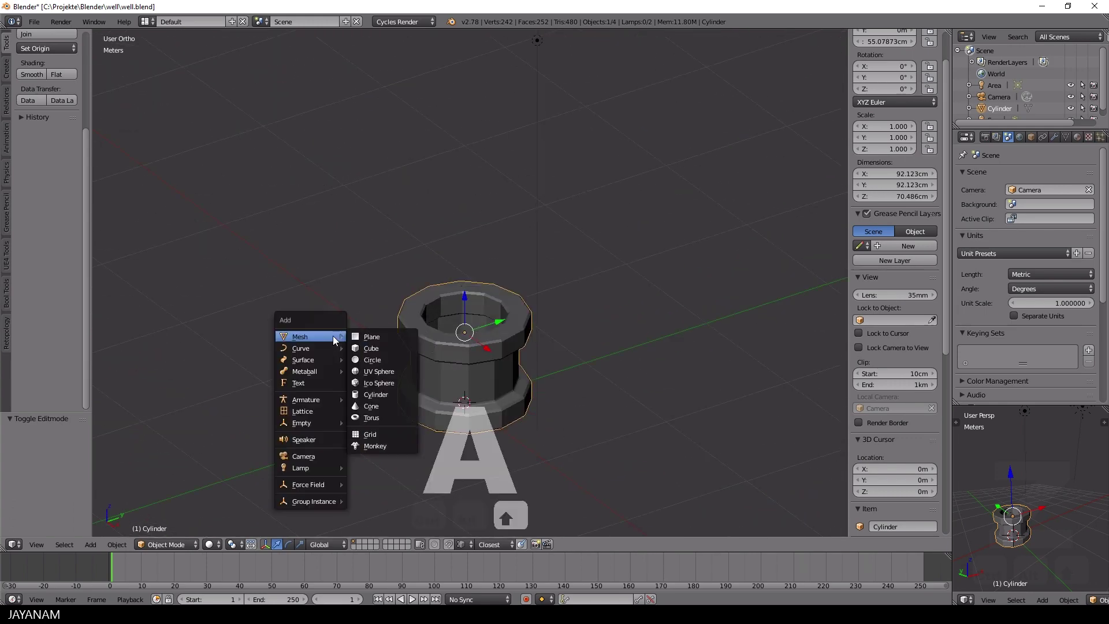
{"action": "left_click", "coordinate": [380, 347]}
{"action": "key", "text": "s"}
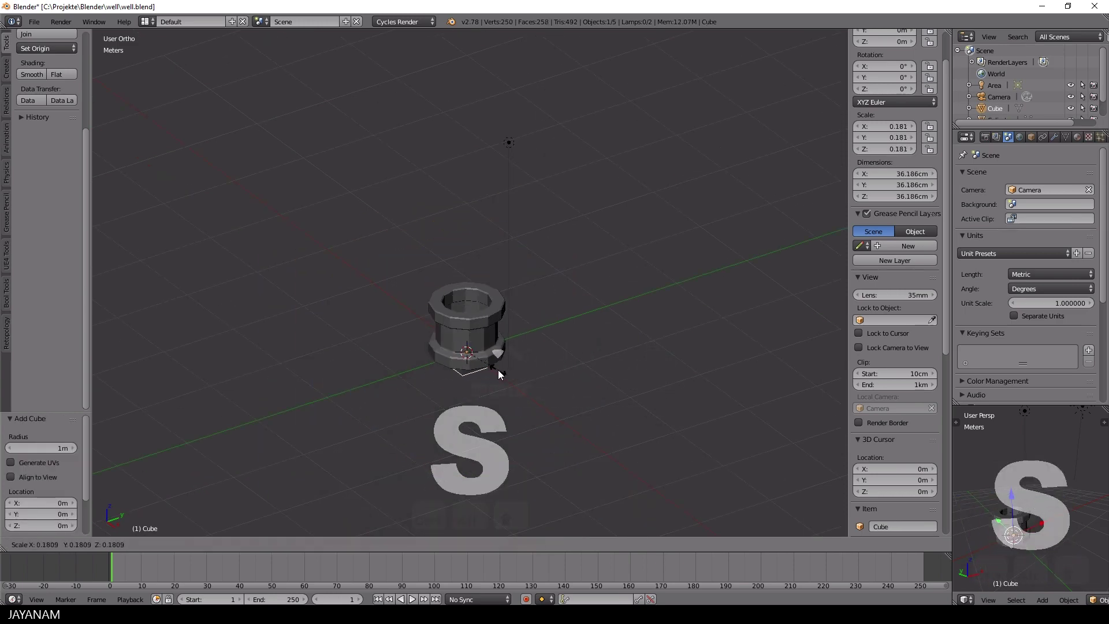
{"action": "left_click", "coordinate": [496, 367]}
- Raise the cube about 82.7 cm along Z above the well and scale it by 0.25
{"action": "key", "text": "g"}
{"action": "key", "text": "z"}
{"action": "left_click", "coordinate": [490, 317]}
{"action": "key", "text": "KP_1"}
{"action": "scroll", "coordinate": [547, 294], "scroll_direction": "up", "scroll_amount": 3}
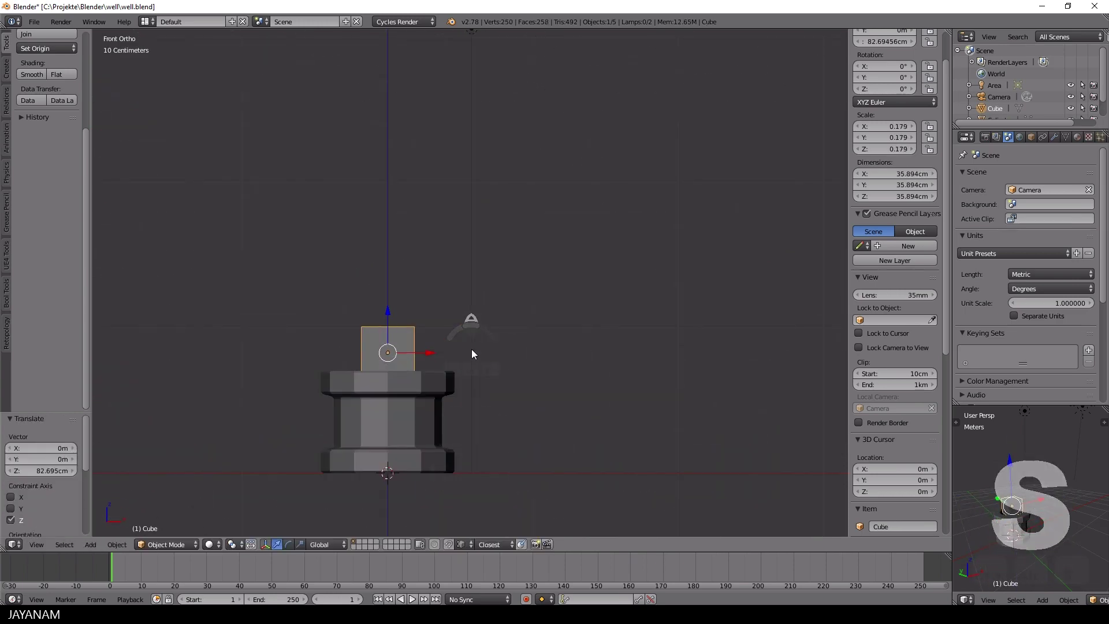
{"action": "type", "text": "s.25"}
{"action": "key", "text": "Return"}
- Move the small cube's top face up along Z in edit mode to stretch it into a tall post
{"action": "scroll", "coordinate": [500, 297], "scroll_direction": "down", "scroll_amount": 3}
{"action": "middle_click_drag", "start_coordinate": [519, 274], "coordinate": [493, 322]}
{"action": "scroll", "coordinate": [488, 312], "scroll_direction": "up", "scroll_amount": 4}
{"action": "key", "text": "Tab"}
{"action": "left_click", "coordinate": [573, 319]}
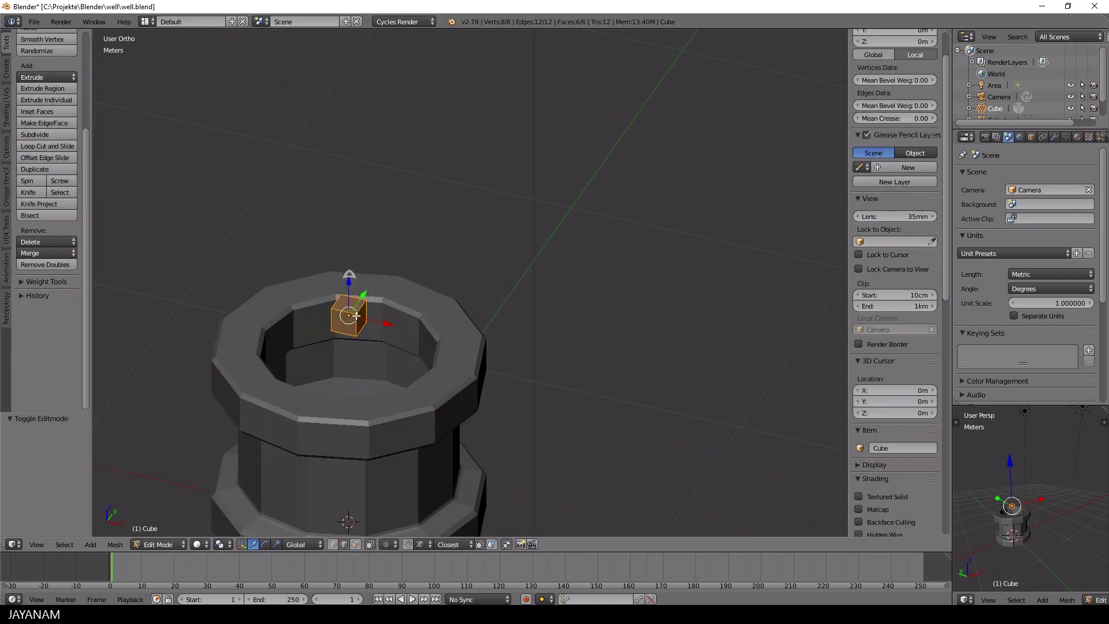
{"action": "key", "text": "KP_1"}
{"action": "key", "text": "g"}
{"action": "key", "text": "z"}
{"action": "left_click", "coordinate": [566, 271]}
{"action": "key", "text": "ctrl+space"}
- Add one centred vertical loop cut through the post, seen from the right view
{"action": "key", "text": "KP_3"}
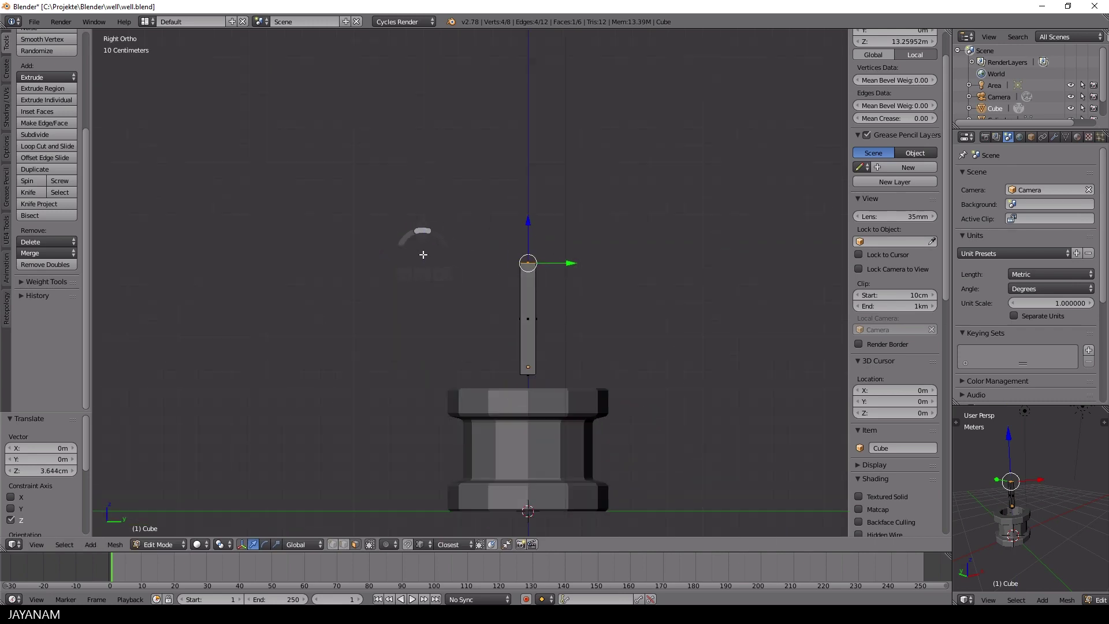
{"action": "key", "text": "ctrl+r"}
{"action": "left_click", "coordinate": [530, 266]}
{"action": "right_click", "coordinate": [530, 266]}
- Select the middle edge on the post's top and raise it about 5.1 cm along Z to form a pointed tip
{"action": "middle_click_drag", "start_coordinate": [586, 262], "coordinate": [586, 300]}
{"action": "middle_click_drag", "start_coordinate": [586, 300], "coordinate": [585, 341], "text": "shift"}
{"action": "scroll", "coordinate": [585, 340], "scroll_direction": "up", "scroll_amount": 2}
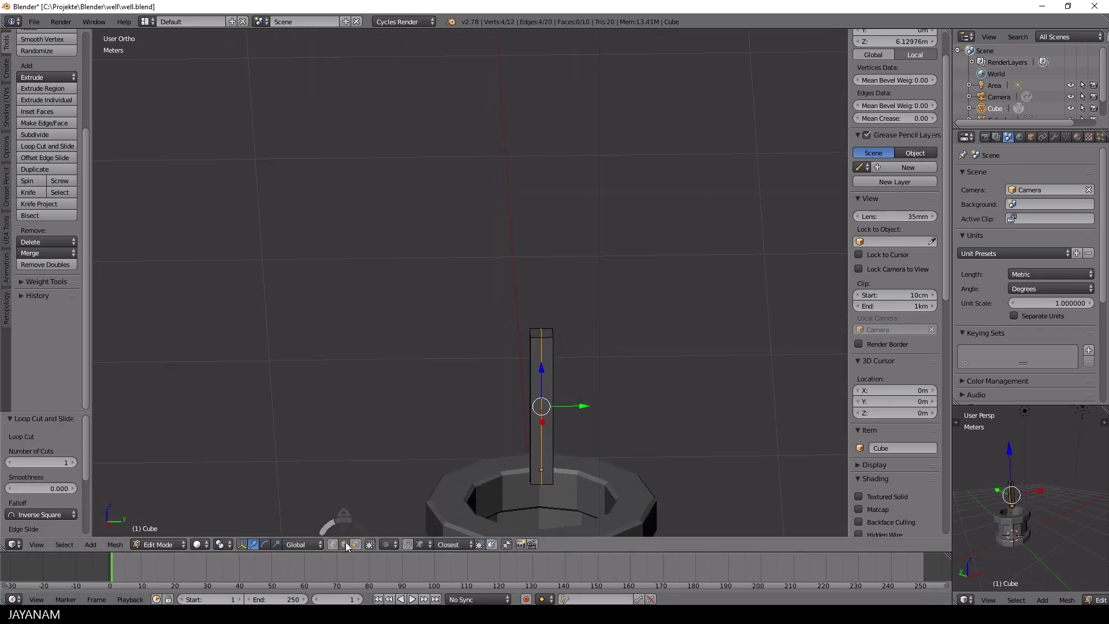
{"action": "left_click", "coordinate": [541, 333]}
{"action": "key", "text": "KP_3"}
{"action": "left_click_drag", "start_coordinate": [593, 313], "coordinate": [592, 309], "text": "ctrl"}
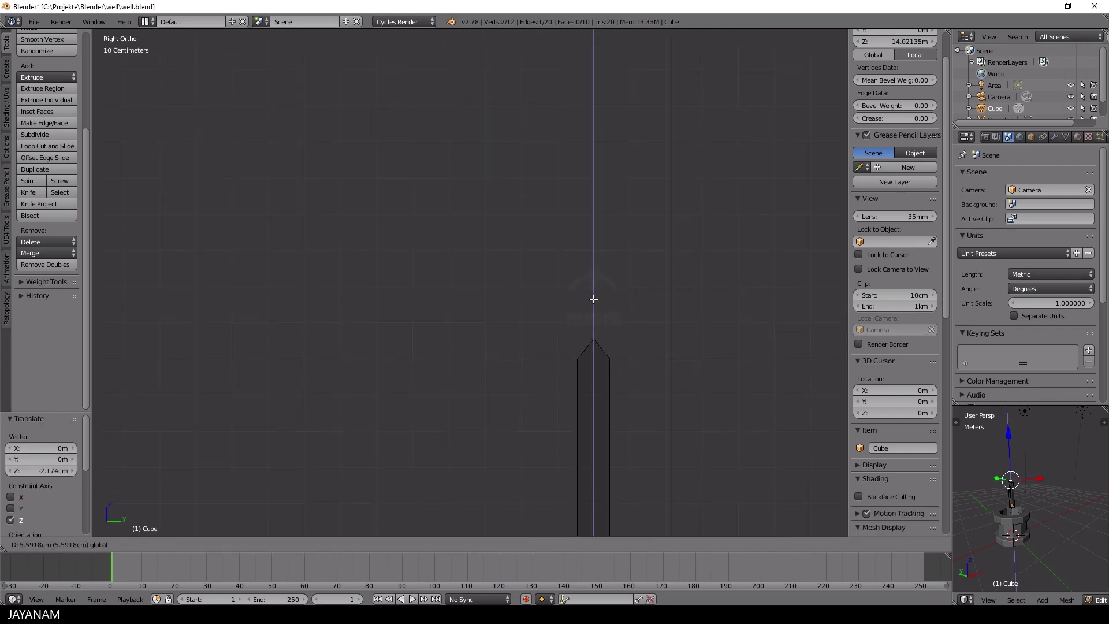
{"action": "left_click_drag", "start_coordinate": [592, 301], "coordinate": [592, 300]}
- Lower the post's tip edge about 1.1 mm along Z
{"action": "scroll", "coordinate": [636, 327], "scroll_direction": "up", "scroll_amount": 5}
{"action": "middle_click_drag", "start_coordinate": [809, 426], "coordinate": [507, 300], "text": "shift"}
{"action": "left_click_drag", "start_coordinate": [475, 264], "coordinate": [475, 265], "text": "ctrl"}
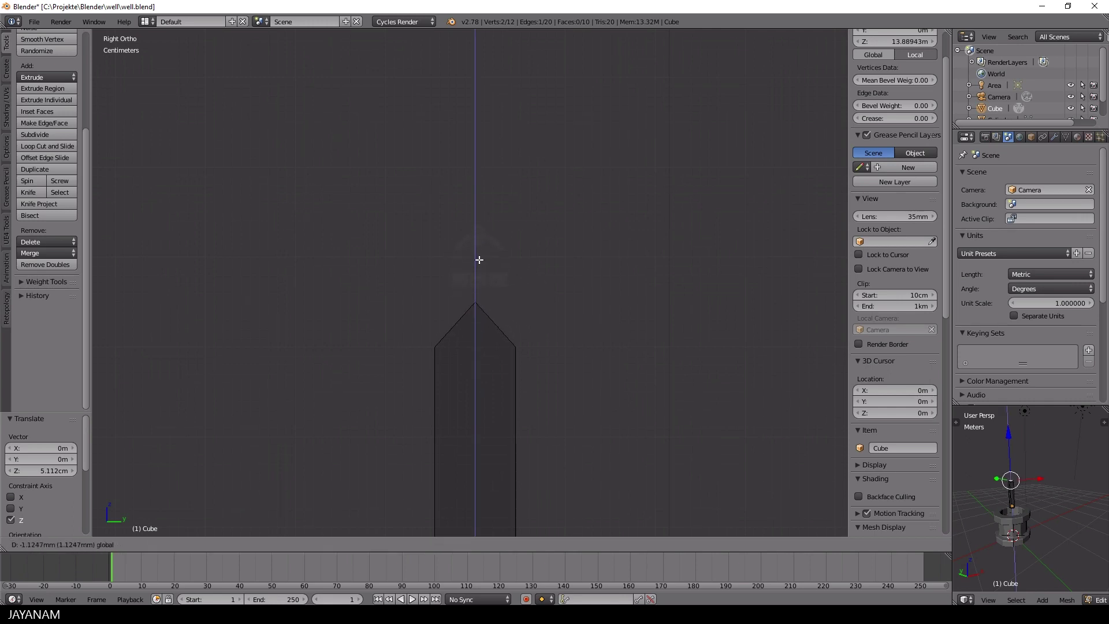
{"action": "left_click_drag", "start_coordinate": [478, 260], "coordinate": [479, 260], "text": "ctrl"}
- Fine-tune the slope of the post's tip by lowering its ridge edge about 4.3 mm along Z and nudging its height
{"action": "scroll", "coordinate": [632, 380], "scroll_direction": "down", "scroll_amount": 3}
{"action": "middle_click_drag", "start_coordinate": [572, 370], "coordinate": [456, 381], "text": "shift"}
{"action": "scroll", "coordinate": [596, 307], "scroll_direction": "up", "scroll_amount": 6}
{"action": "scroll", "coordinate": [456, 381], "scroll_direction": "up", "scroll_amount": 3}
{"action": "scroll", "coordinate": [470, 356], "scroll_direction": "down", "scroll_amount": 2}
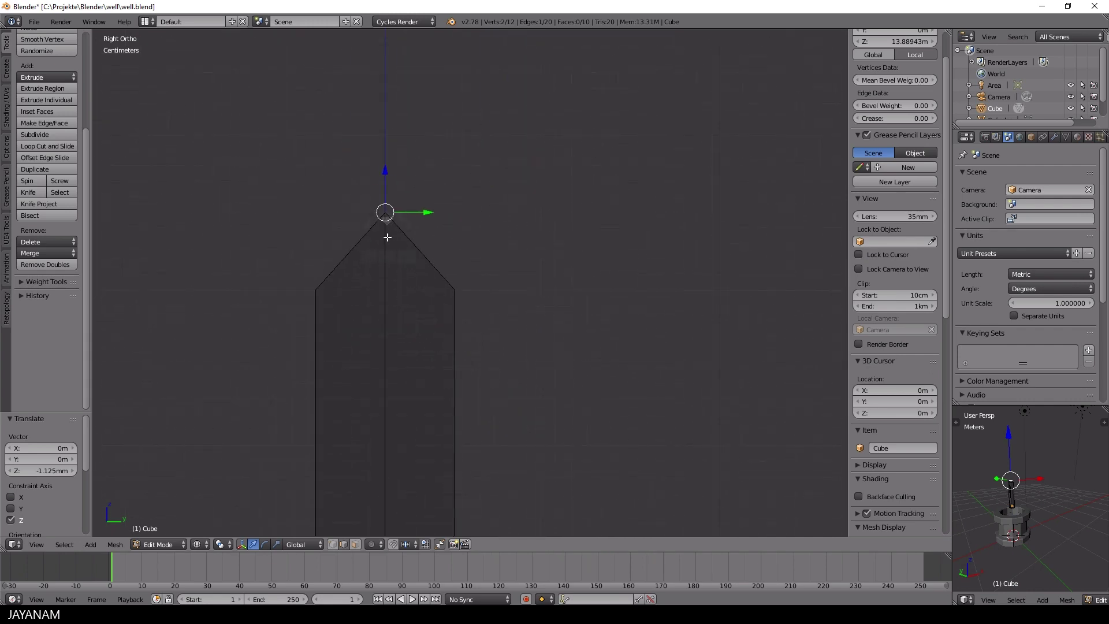
{"action": "scroll", "coordinate": [385, 124], "scroll_direction": "up", "scroll_amount": 1}
{"action": "key", "text": "g"}
{"action": "key", "text": "z"}
{"action": "left_click", "coordinate": [367, 166]}
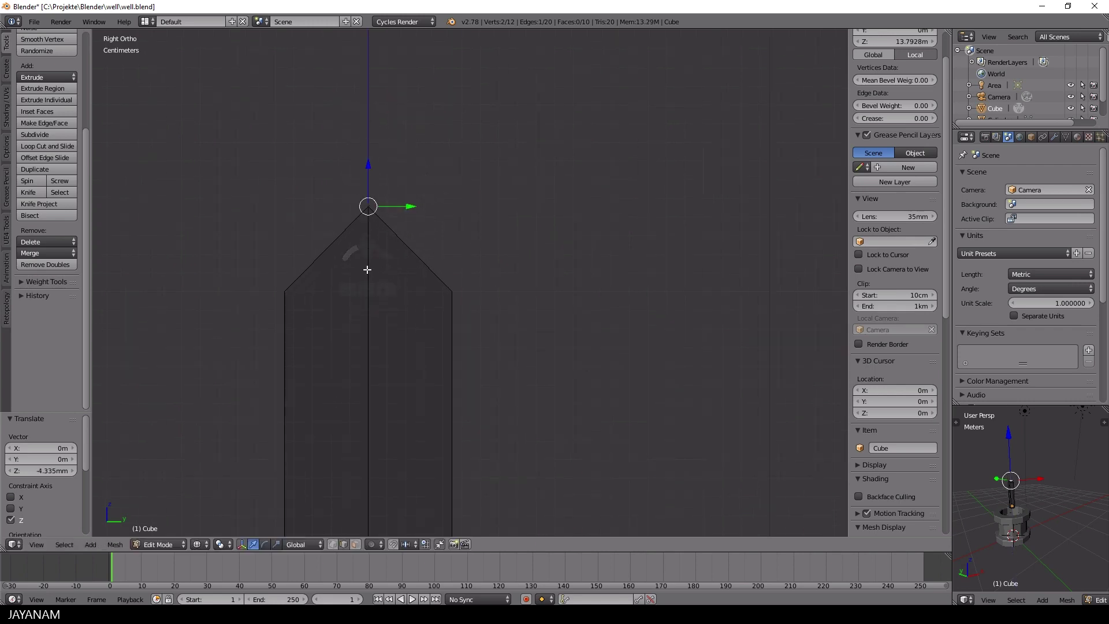
{"action": "left_click_drag", "start_coordinate": [368, 174], "coordinate": [367, 165]}
- Return to object mode and scale the post along X by about 0.736 to make it thinner
{"action": "scroll", "coordinate": [528, 401], "scroll_direction": "down", "scroll_amount": 10}
{"action": "middle_click_drag", "start_coordinate": [495, 404], "coordinate": [577, 421]}
{"action": "key", "text": "Tab"}
{"action": "middle_click_drag", "start_coordinate": [433, 408], "coordinate": [507, 393], "text": "alt"}
{"action": "key", "text": "s"}
{"action": "key", "text": "x"}
{"action": "left_click", "coordinate": [522, 416]}
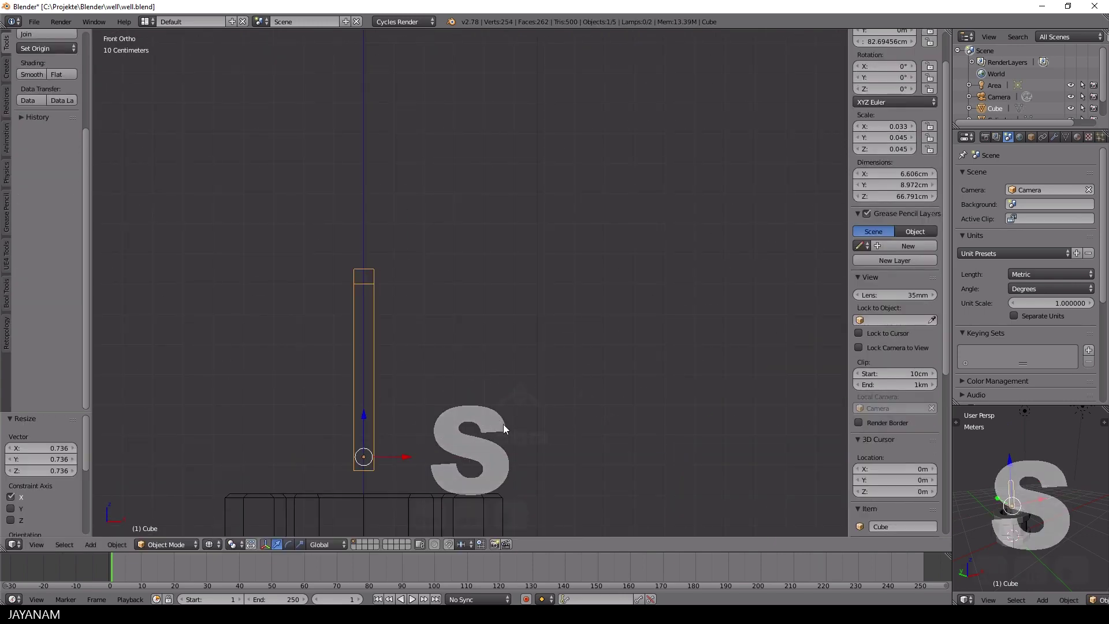
- Switch to solid shading and move the post about 47.2 cm along X toward the side of the well
{"action": "key", "text": "z"}
{"action": "left_click", "coordinate": [502, 519]}
{"action": "mouse_move", "coordinate": [553, 405]}
{"action": "middle_mouse_down"}
{"action": "mouse_move", "coordinate": [466, 453]}
{"action": "mouse_move", "coordinate": [447, 373]}
{"action": "middle_mouse_up"}
{"action": "key", "text": "g"}
{"action": "key", "text": "x"}
{"action": "left_click", "coordinate": [538, 410]}
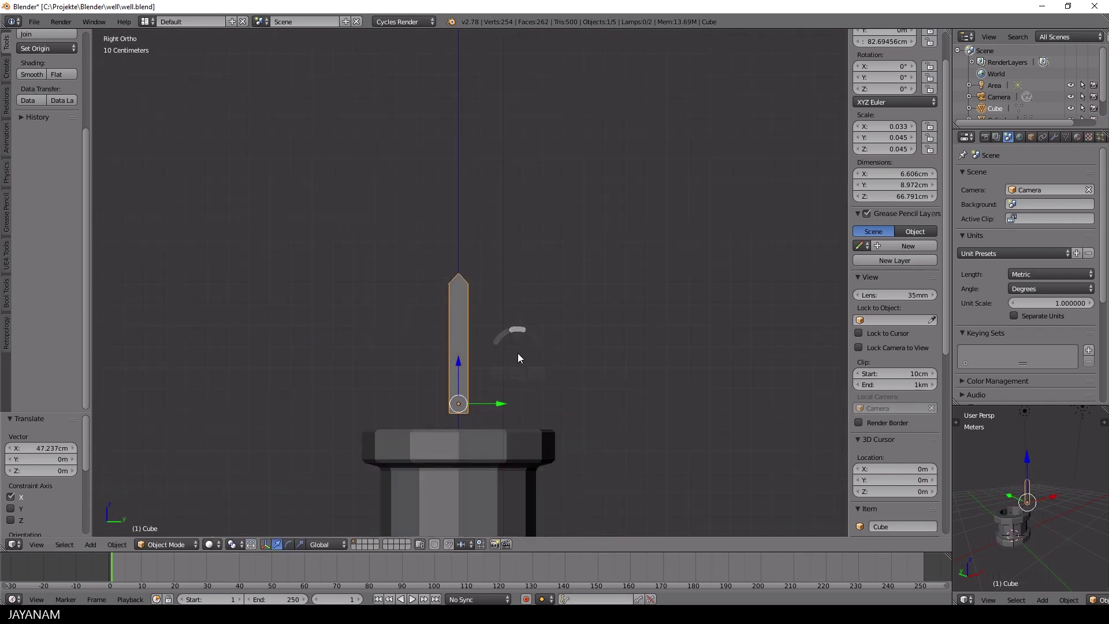
- Lower the post along Z onto the well and shift it slightly inward along X over the rim
{"action": "mouse_move", "coordinate": [458, 368]}
{"action": "left_mouse_down"}
{"action": "mouse_move", "coordinate": [495, 397]}
{"action": "mouse_move", "coordinate": [456, 332]}
{"action": "mouse_move", "coordinate": [460, 381]}
{"action": "left_mouse_up"}
{"action": "middle_click_drag", "start_coordinate": [411, 412], "coordinate": [516, 428]}
{"action": "key", "text": "KP_1"}
{"action": "left_click_drag", "start_coordinate": [536, 421], "coordinate": [514, 420]}
- Add a new cube at the 3D cursor and scale it to 0.065
{"action": "scroll", "coordinate": [573, 364], "scroll_direction": "down", "scroll_amount": 2}
{"action": "middle_click_drag", "start_coordinate": [572, 364], "coordinate": [542, 381]}
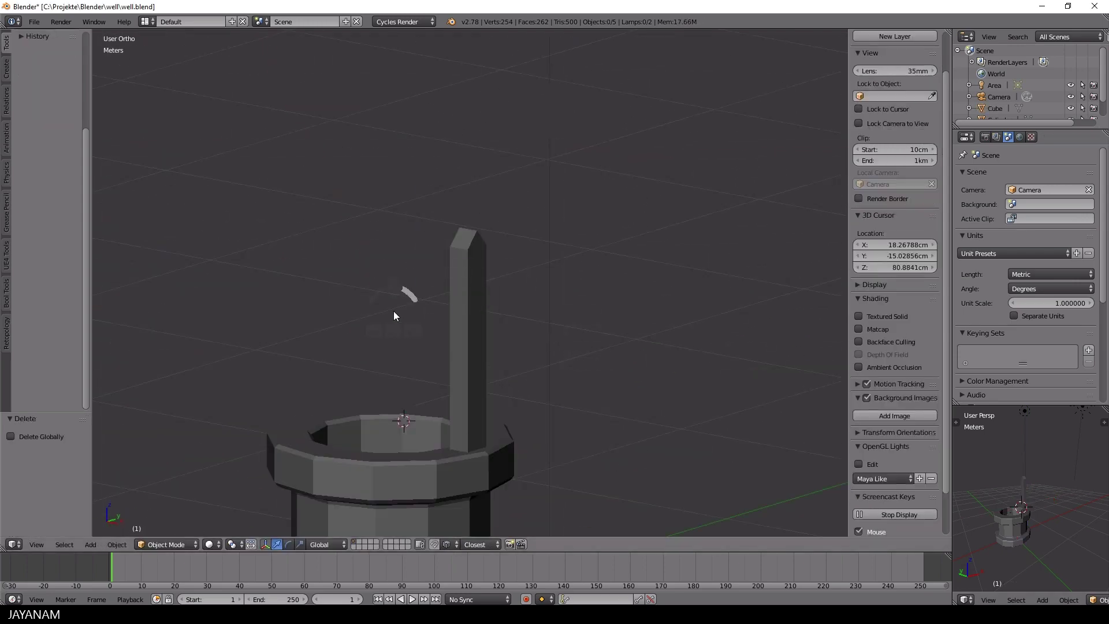
{"action": "key", "text": "shift+a"}
{"action": "mouse_move", "coordinate": [393, 312]}
{"action": "left_click", "coordinate": [431, 322]}
{"action": "key", "text": "s"}
{"action": "left_click", "coordinate": [569, 356]}
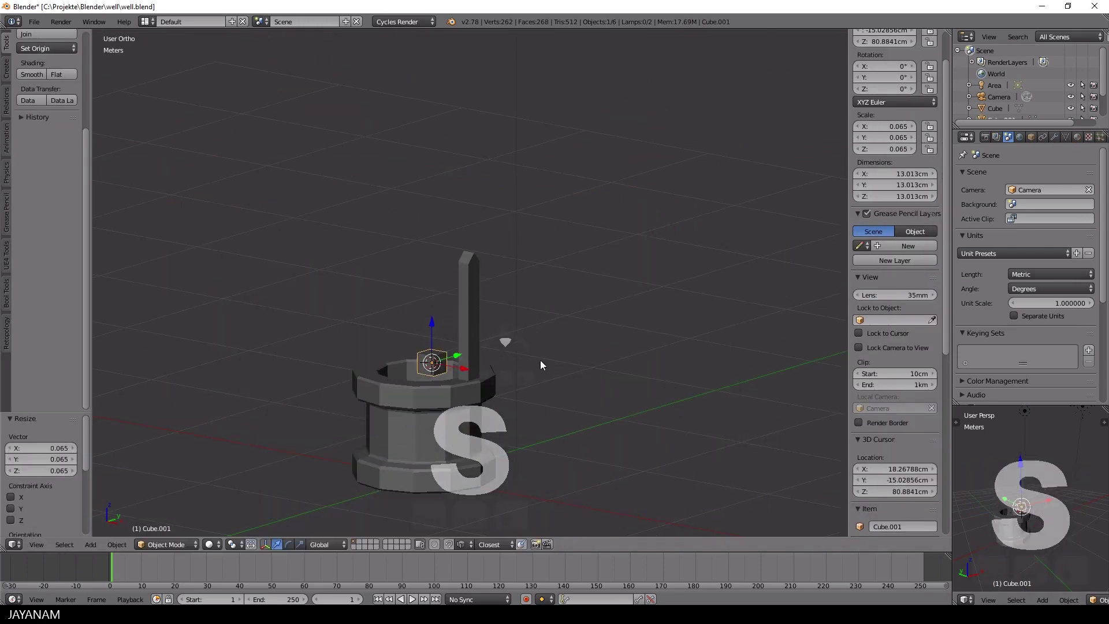
- Align the new cube with the post along X and raise it about 43.5 cm along Z in front view
{"action": "key", "text": "KP_1"}
{"action": "left_click_drag", "start_coordinate": [482, 364], "coordinate": [512, 364]}
{"action": "left_click_drag", "start_coordinate": [476, 324], "coordinate": [478, 254]}
{"action": "scroll", "coordinate": [546, 305], "scroll_direction": "up", "scroll_amount": 4}
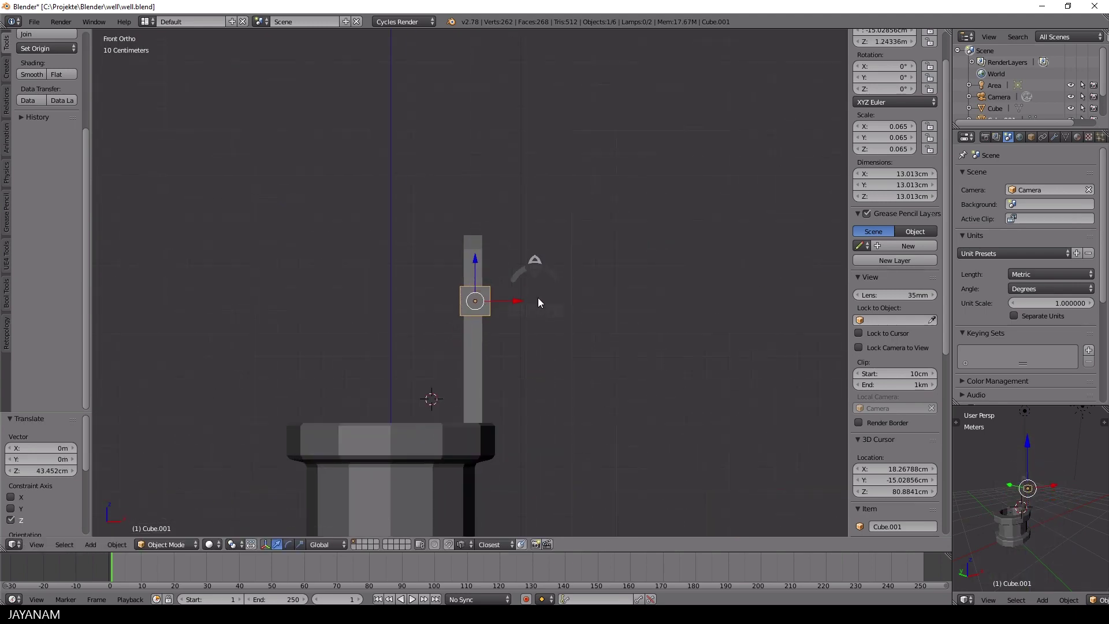
- Scale the new cube down to 0.037 and shift it about 4.1 mm along negative X to line it up with the post
{"action": "key", "text": "s"}
{"action": "left_click", "coordinate": [602, 341]}
{"action": "left_click_drag", "start_coordinate": [518, 308], "coordinate": [521, 325]}
{"action": "key", "text": "s"}
{"action": "left_click", "coordinate": [559, 336]}
{"action": "scroll", "coordinate": [549, 334], "scroll_direction": "up", "scroll_amount": 3}
{"action": "key", "text": "Escape"}
{"action": "key", "text": "s"}
{"action": "left_click", "coordinate": [616, 348]}
{"action": "key", "text": "g"}
{"action": "key", "text": "x"}
{"action": "left_click", "coordinate": [514, 327]}
- Rotate the cube 45° about the X axis in right view
{"action": "key", "text": "KP_3"}
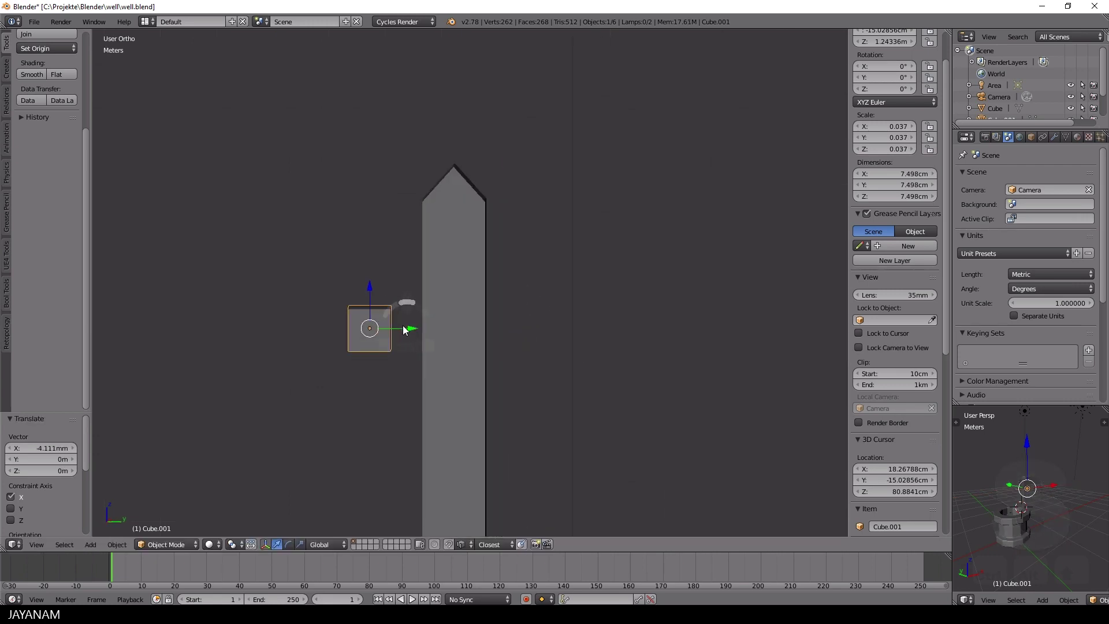
{"action": "type", "text": "rx45"}
{"action": "key", "text": "Return"}
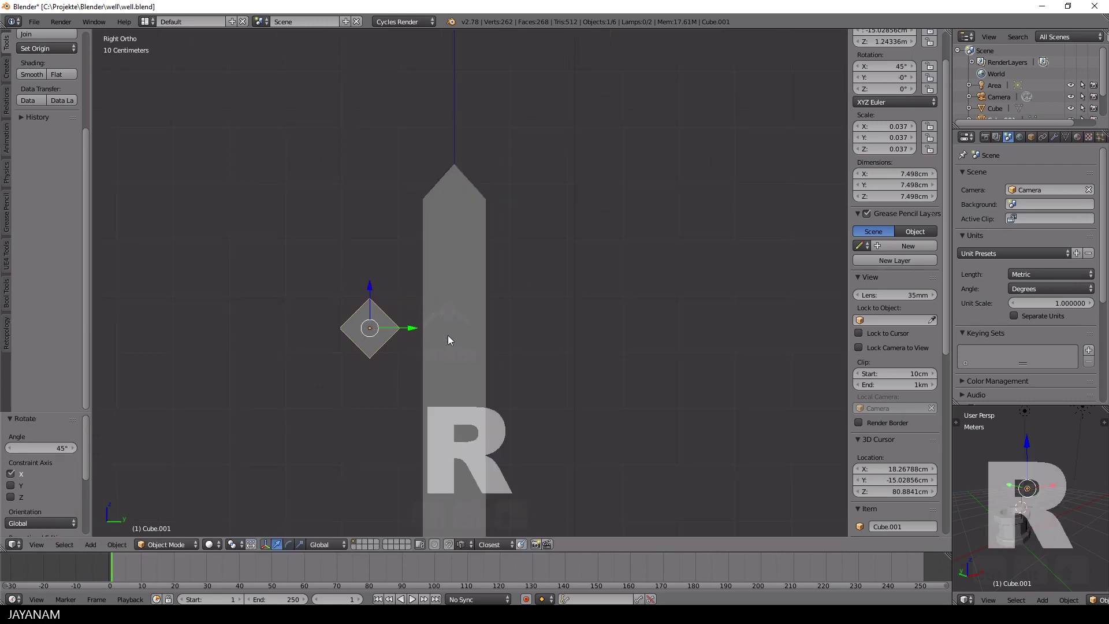
- Set the transform orientation to Normal and stretch the cube along Y by about 4.09 into a slanted beam
{"action": "left_click", "coordinate": [326, 544]}
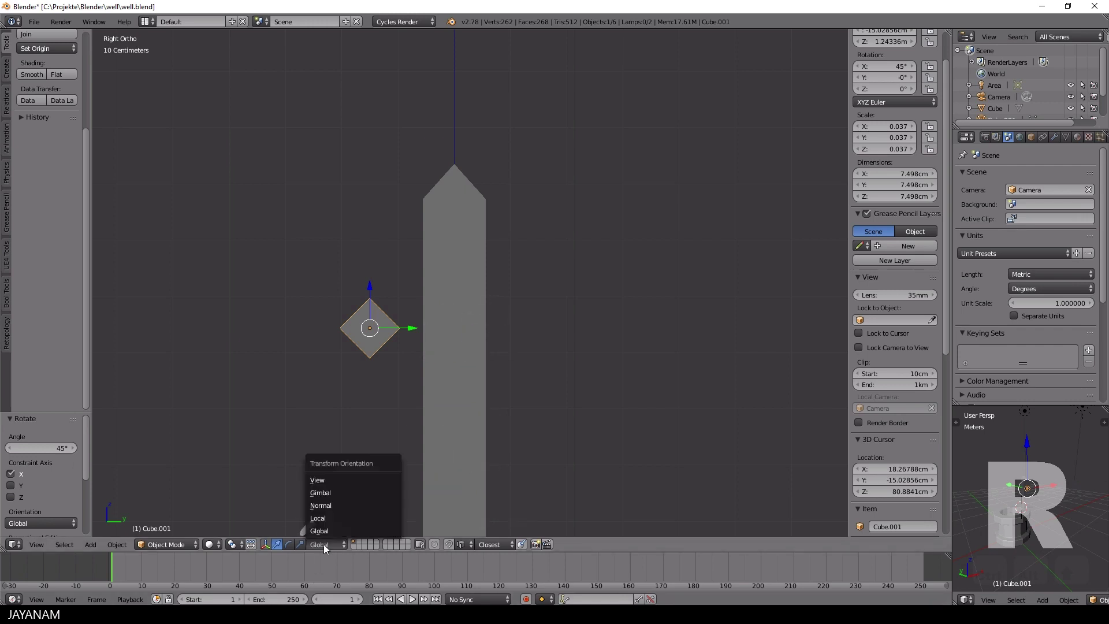
{"action": "left_click", "coordinate": [333, 503]}
{"action": "key", "text": "s"}
{"action": "key", "text": "y"}
{"action": "left_click", "coordinate": [248, 379]}
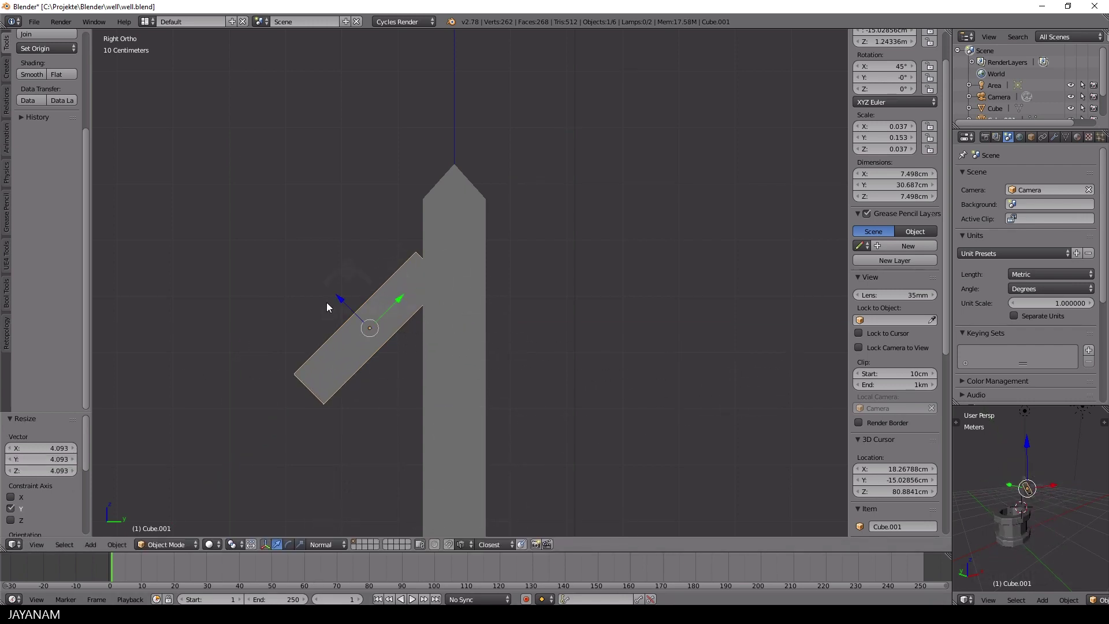
- Return to Global orientation, raise the slanted beam about 8 cm along Z and move it about 6.5 cm along Y away from the post
{"action": "scroll", "coordinate": [387, 338], "scroll_direction": "down", "scroll_amount": 2}
{"action": "left_click", "coordinate": [331, 548]}
{"action": "left_click", "coordinate": [328, 533]}
{"action": "left_click_drag", "start_coordinate": [402, 266], "coordinate": [402, 234]}
{"action": "key", "text": "g"}
{"action": "key", "text": "y"}
{"action": "left_click", "coordinate": [416, 292]}
- Cut vertically through the slanted beam's upper end in edit mode with the angle-constrained Knife tool
{"action": "scroll", "coordinate": [413, 286], "scroll_direction": "up", "scroll_amount": 2}
{"action": "key", "text": "Tab"}
{"action": "left_click", "coordinate": [480, 283]}
{"action": "key", "text": "k"}
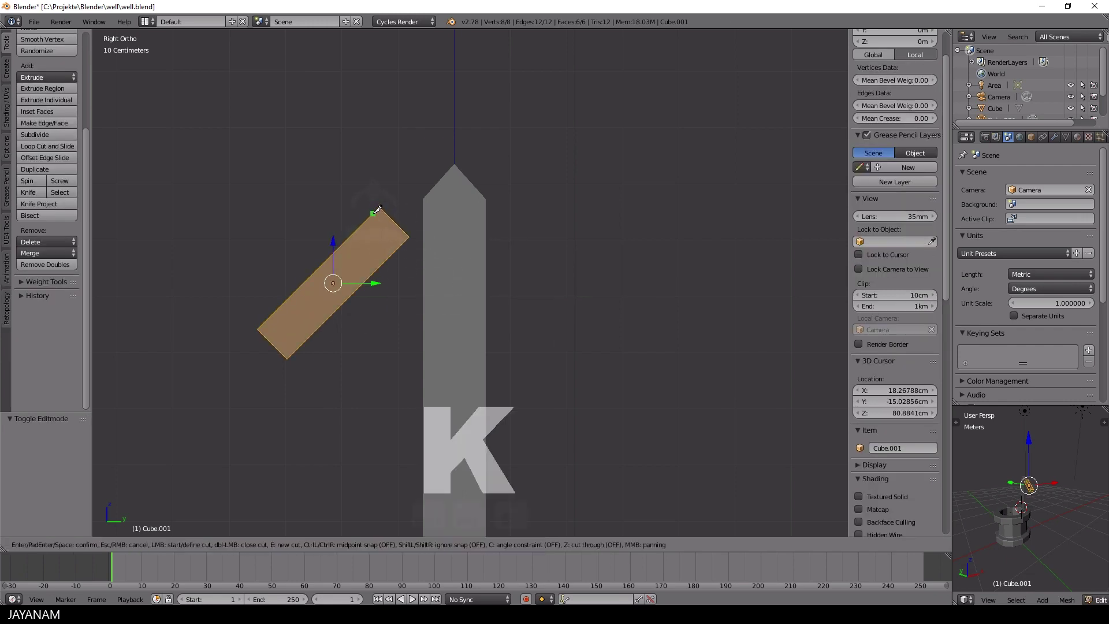
{"action": "left_click", "coordinate": [379, 209]}
{"action": "key", "text": "c"}
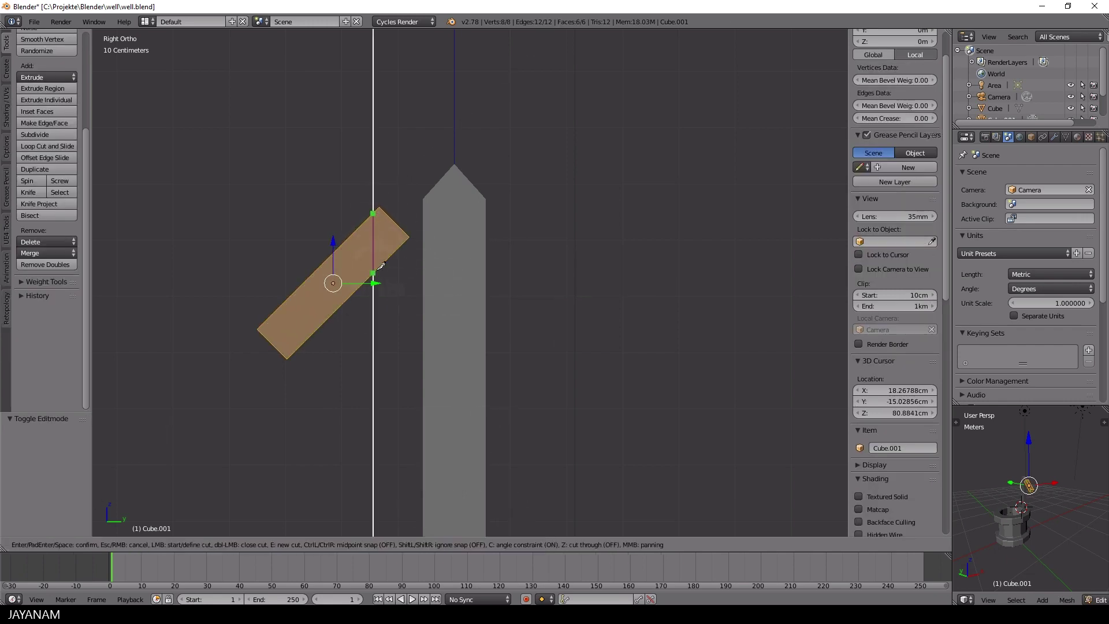
{"action": "key", "text": "Return"}
- Select the faces beyond the vertical cut at the beam's upper end and delete them
{"action": "middle_click_drag", "start_coordinate": [379, 269], "coordinate": [601, 225]}
{"action": "key", "text": "KP_3"}
{"action": "key", "text": "Tab"}
{"action": "left_click", "coordinate": [483, 275]}
{"action": "right_click", "coordinate": [387, 239]}
{"action": "right_click", "coordinate": [399, 250], "text": "shift"}
{"action": "right_click", "coordinate": [545, 250], "text": "shift"}
{"action": "key", "text": "x"}
{"action": "left_click", "coordinate": [545, 255]}
- Select the open edge loop at the cut end, fill it with a face and return to object mode
{"action": "key", "text": "ctrl+Tab"}
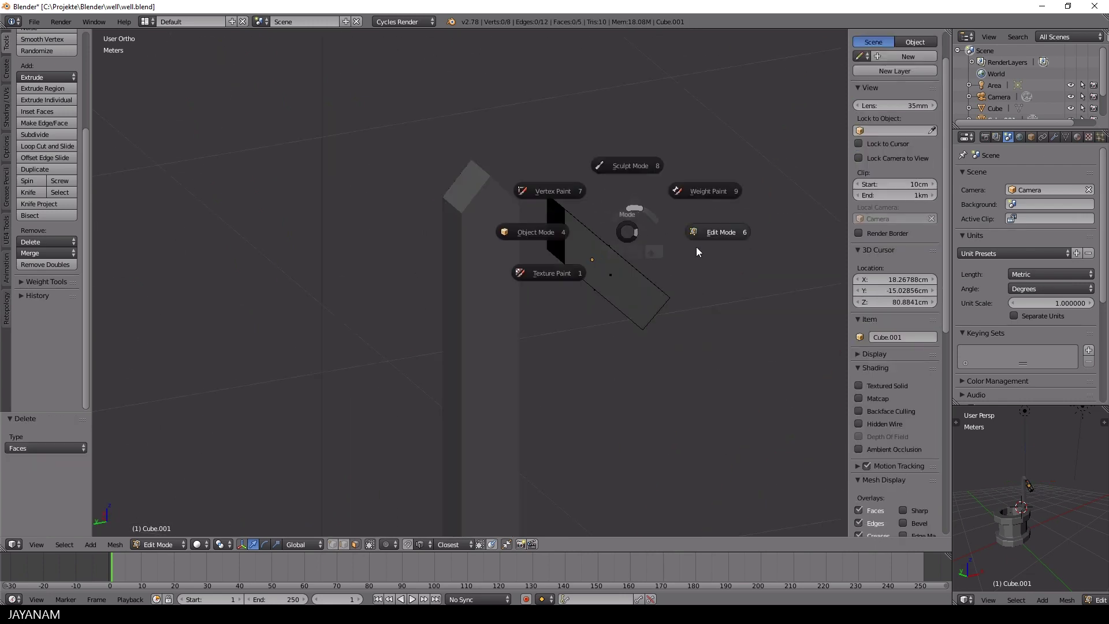
{"action": "right_click", "coordinate": [560, 243], "text": "alt+shift"}
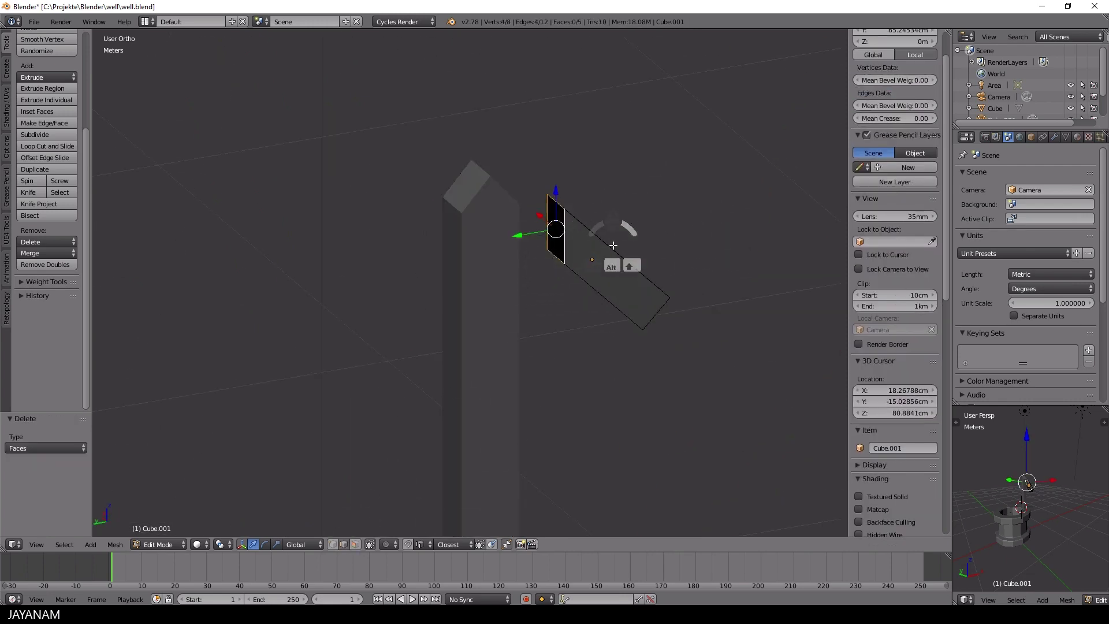
{"action": "key", "text": "f"}
{"action": "middle_click_drag", "start_coordinate": [613, 245], "coordinate": [381, 206]}
{"action": "key", "text": "Tab"}
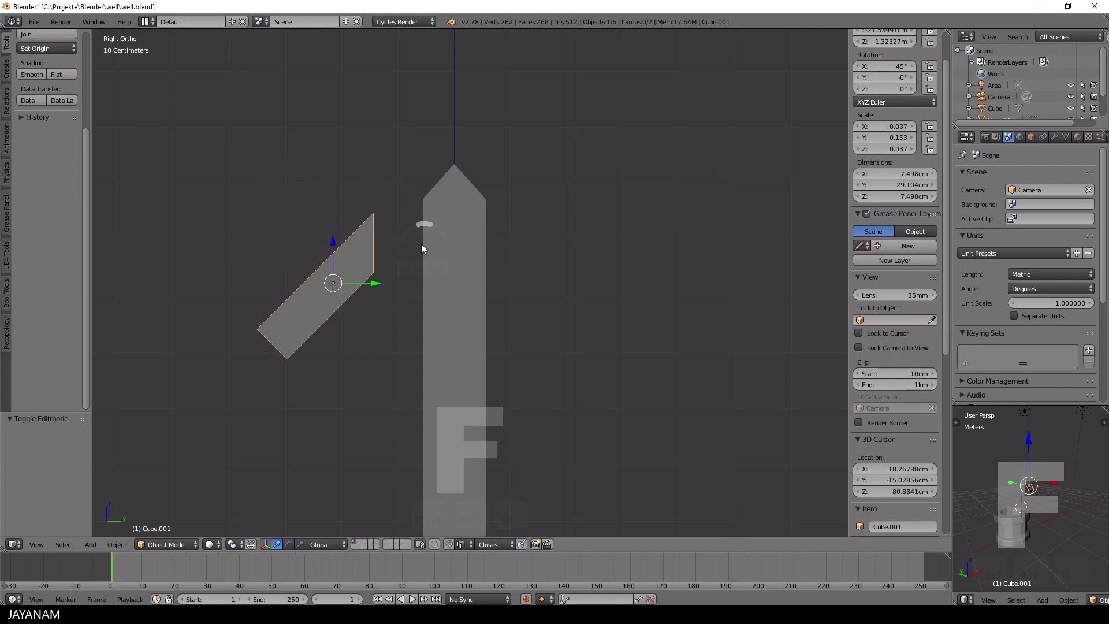
- Move the slanted beam about 8.4 cm along Y against the post and raise it about 2 cm along Z
{"action": "left_click_drag", "start_coordinate": [381, 282], "coordinate": [386, 280]}
{"action": "left_click", "coordinate": [419, 282]}
{"action": "key", "text": "g"}
{"action": "key", "text": "z"}
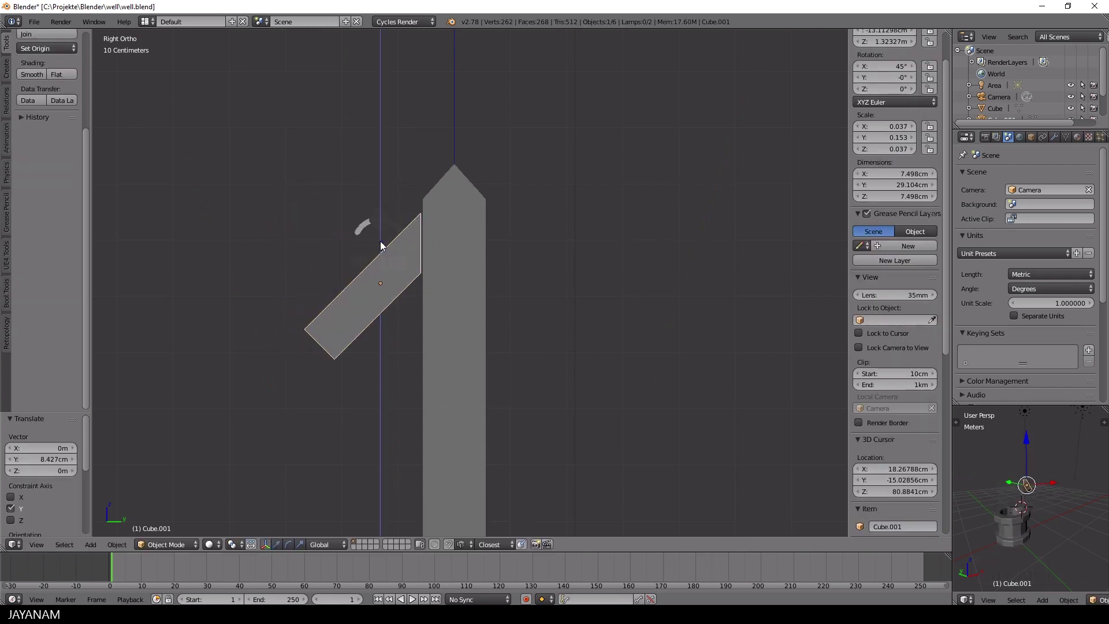
{"action": "left_click_drag", "start_coordinate": [386, 237], "coordinate": [385, 237]}
{"action": "left_click_drag", "start_coordinate": [424, 271], "coordinate": [425, 269]}
- Lengthen the slanted beam by moving its lower end face about 3.3 cm outward along its normal
{"action": "scroll", "coordinate": [437, 336], "scroll_direction": "down", "scroll_amount": 4}
{"action": "middle_click_drag", "start_coordinate": [436, 336], "coordinate": [522, 365]}
{"action": "left_click", "coordinate": [604, 311]}
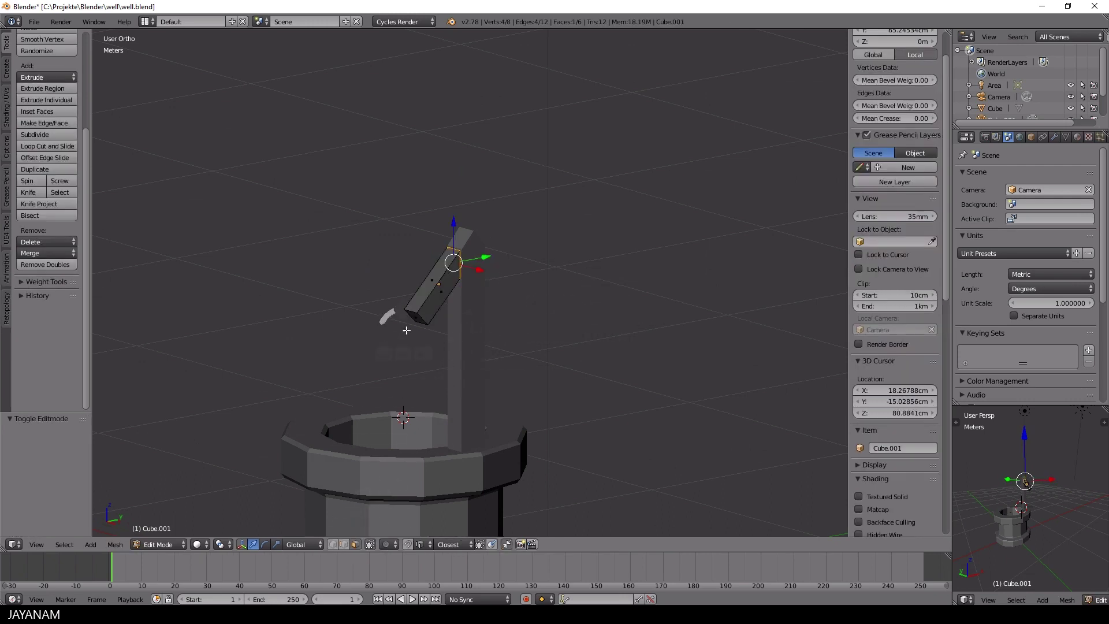
{"action": "key", "text": "KP_3"}
{"action": "left_click", "coordinate": [303, 544]}
{"action": "left_click", "coordinate": [304, 505]}
{"action": "left_click_drag", "start_coordinate": [365, 340], "coordinate": [365, 345]}
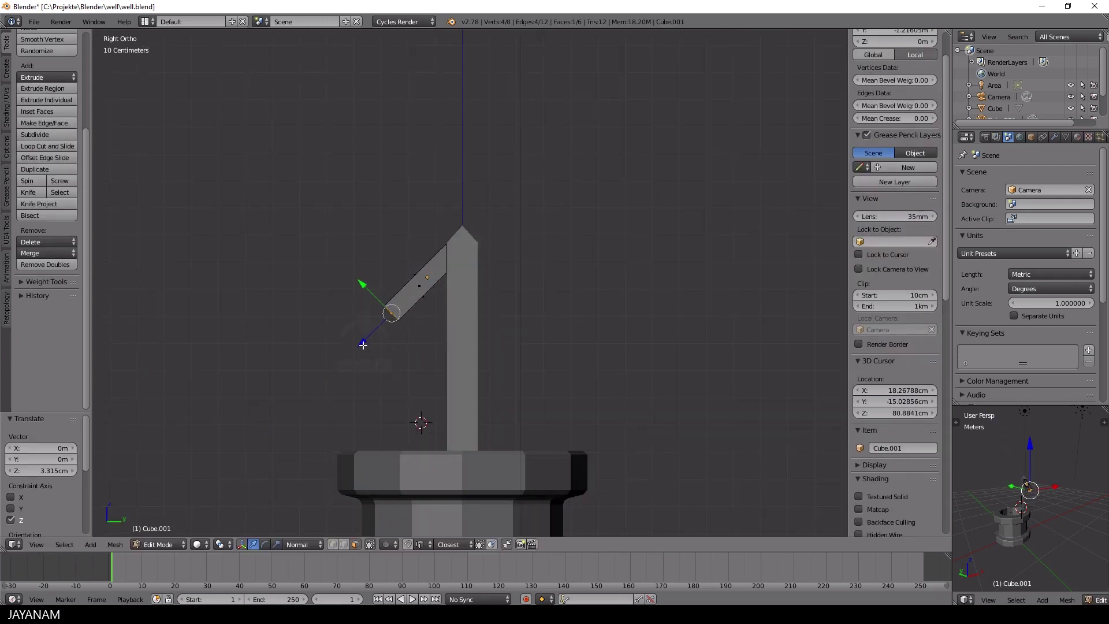
- Duplicate the slanted beam about 41.3 cm along Y and rotate the copy 180° about Z
{"action": "key", "text": "Tab"}
{"action": "key", "text": "shift+d"}
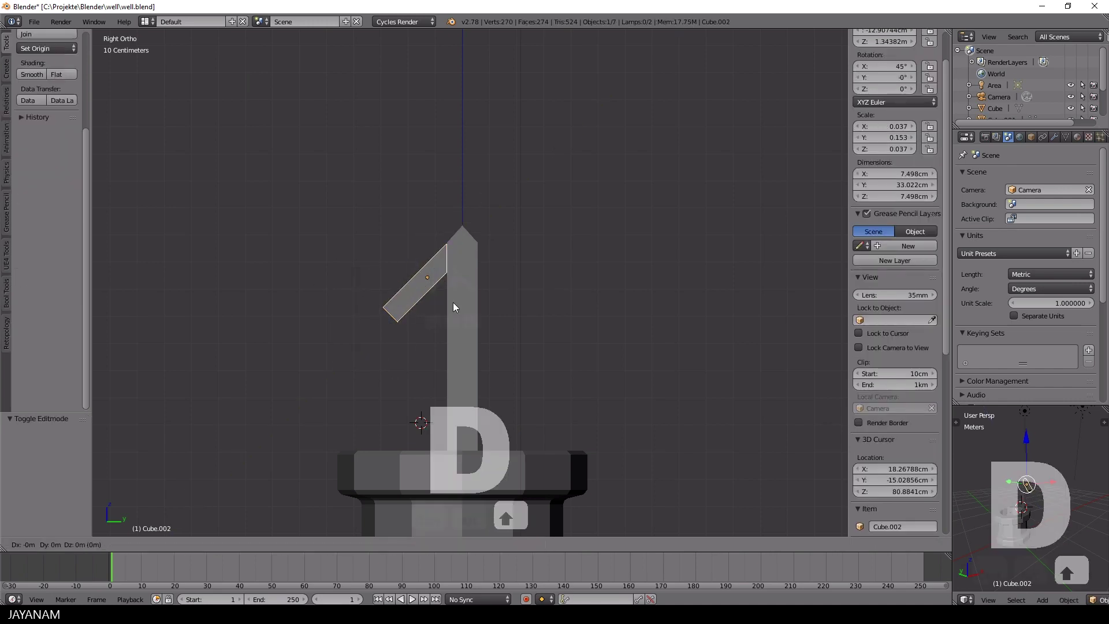
{"action": "key", "text": "y"}
{"action": "left_click", "coordinate": [565, 304]}
{"action": "type", "text": "rz"}
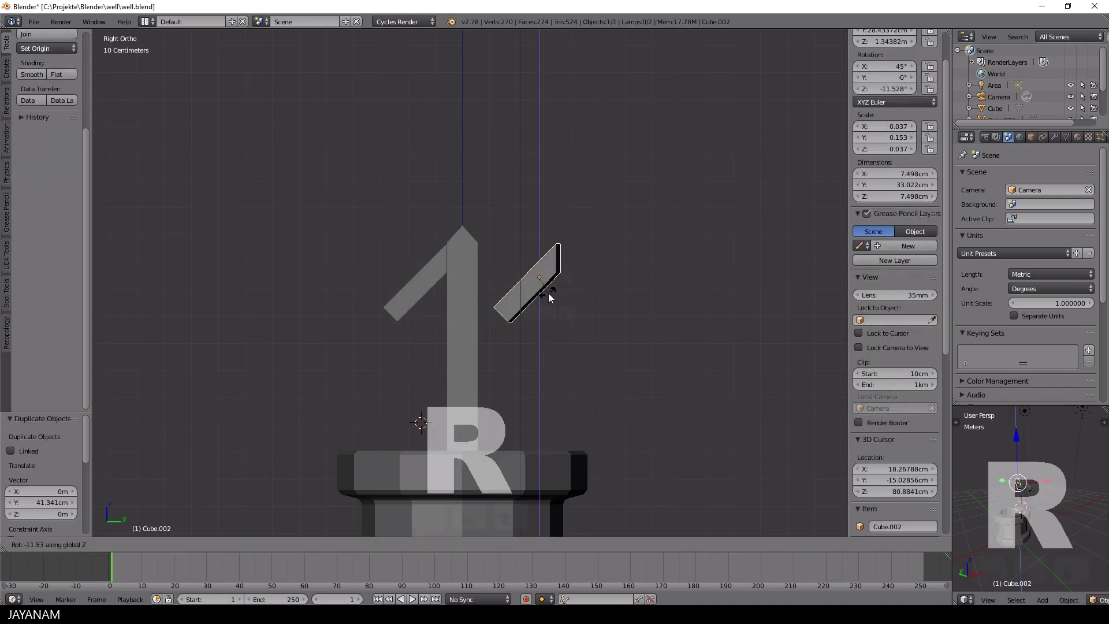
{"action": "type", "text": "180"}
{"action": "key", "text": "Return"}
- Switch to Gimbal orientation and move the mirrored beam about 10.4 cm and another 4.9 cm along Y against the post
{"action": "left_click", "coordinate": [327, 544]}
{"action": "left_click", "coordinate": [332, 492]}
{"action": "key", "text": "g"}
{"action": "key", "text": "y"}
{"action": "key", "text": "y"}
{"action": "left_click", "coordinate": [477, 262]}
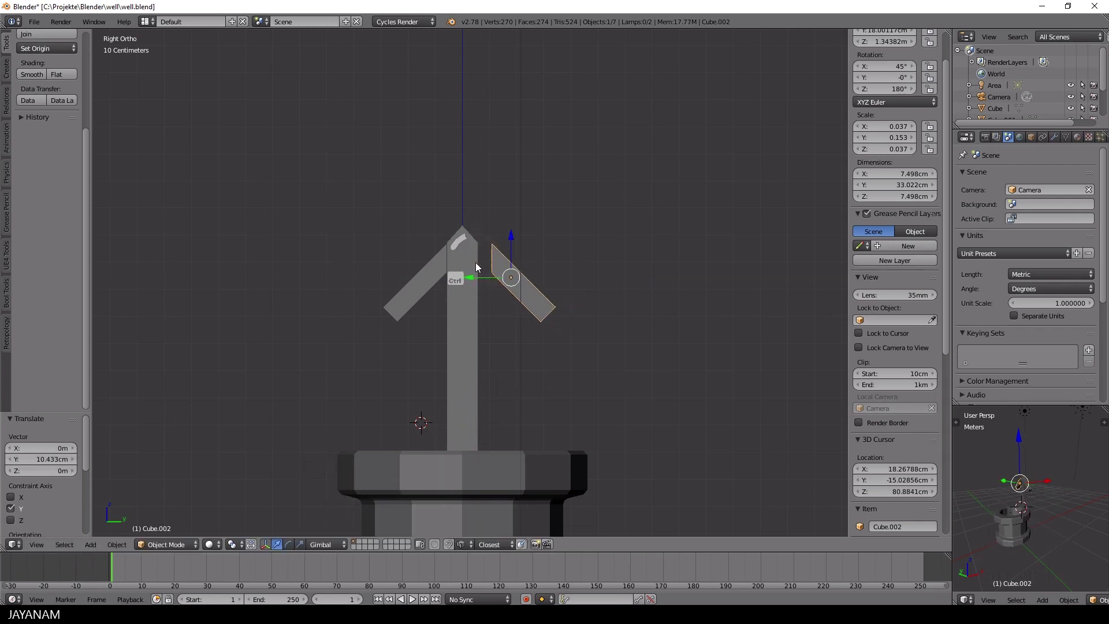
{"action": "scroll", "coordinate": [483, 279], "scroll_direction": "up", "scroll_amount": 2}
{"action": "key", "text": "g"}
{"action": "key", "text": "y"}
{"action": "key", "text": "y"}
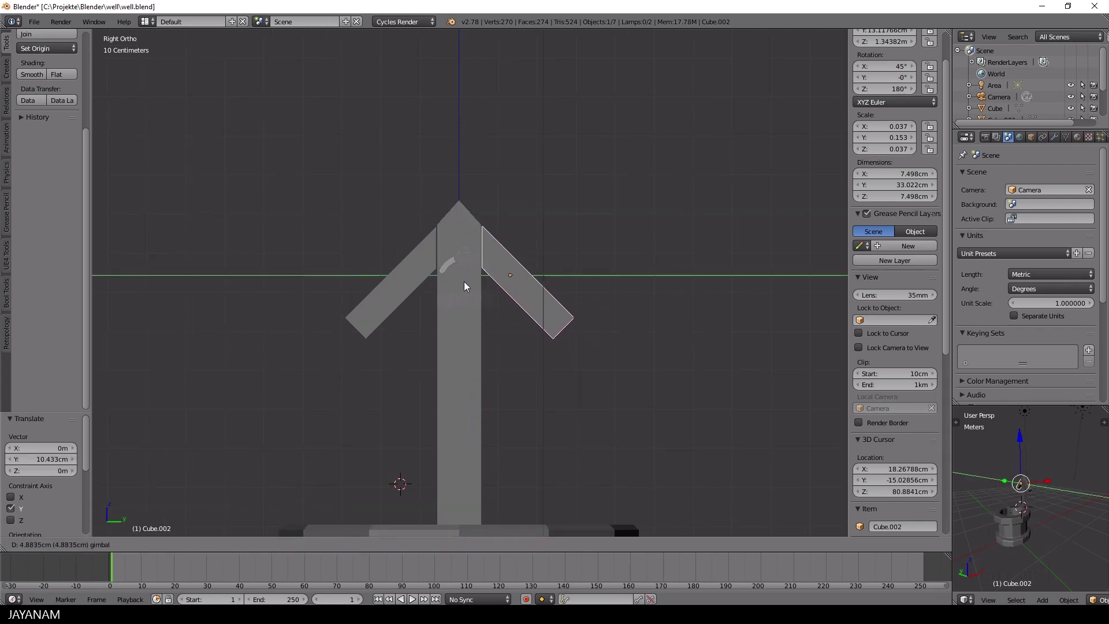
{"action": "left_click", "coordinate": [465, 286]}
- Select the post and both slanted beams and join them into one object
{"action": "scroll", "coordinate": [457, 314], "scroll_direction": "down", "scroll_amount": 2}
{"action": "middle_click_drag", "start_coordinate": [456, 310], "coordinate": [518, 338]}
{"action": "key", "text": "KP_3"}
{"action": "scroll", "coordinate": [477, 324], "scroll_direction": "up", "scroll_amount": 5}
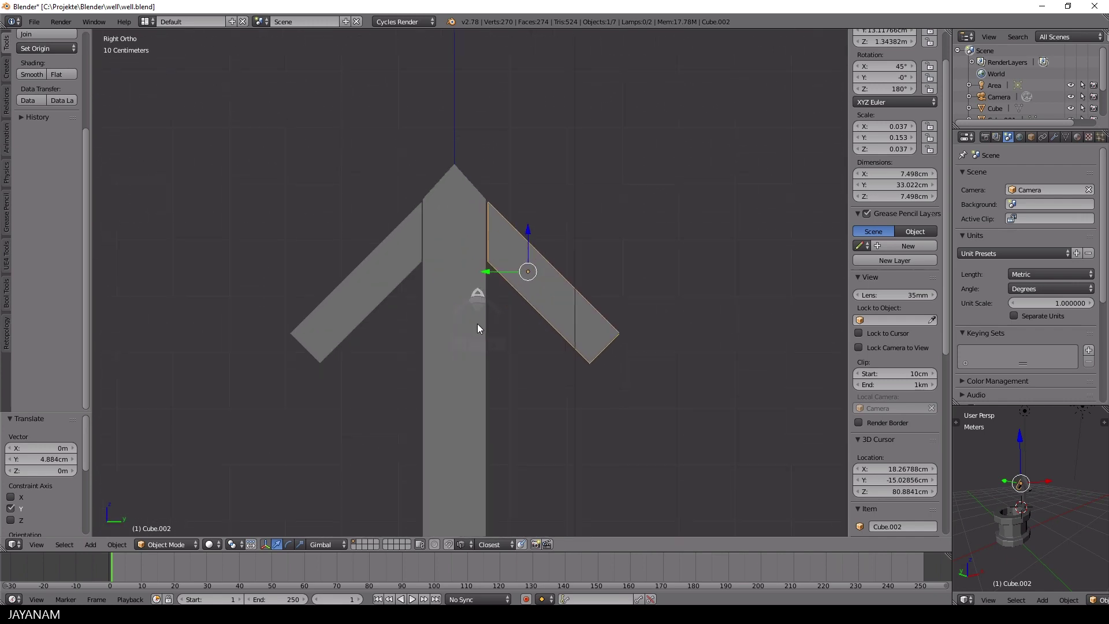
{"action": "right_click", "coordinate": [404, 258]}
{"action": "right_click", "coordinate": [456, 258], "text": "shift"}
{"action": "right_click", "coordinate": [504, 256], "text": "shift"}
{"action": "right_click", "coordinate": [504, 256]}
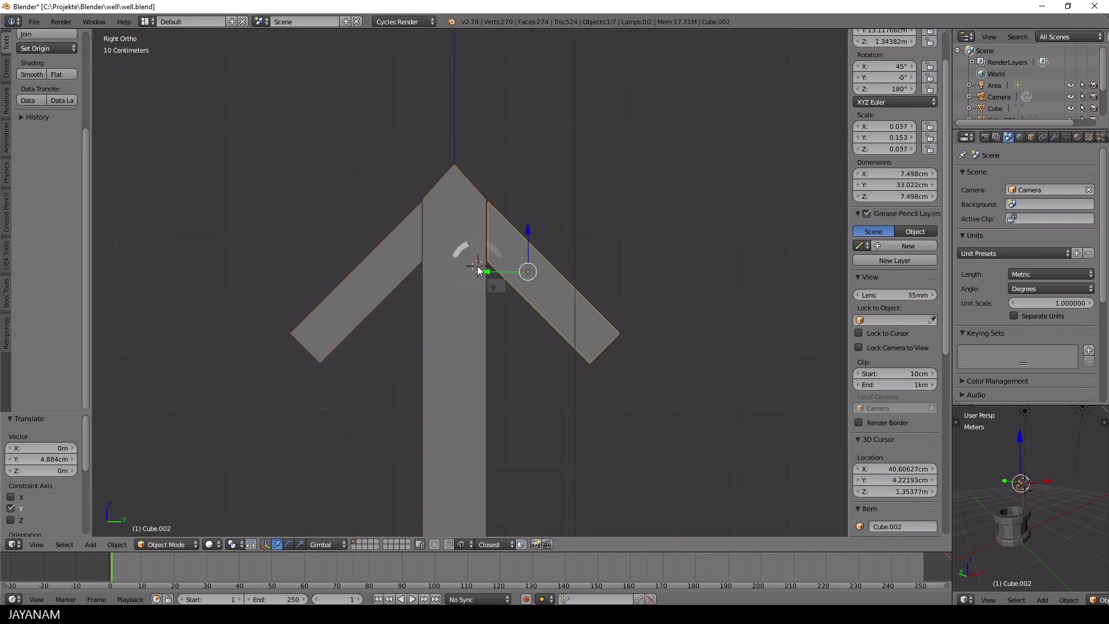
{"action": "left_click_drag", "start_coordinate": [480, 268], "coordinate": [479, 268]}
{"action": "right_click", "coordinate": [437, 275]}
{"action": "right_click", "coordinate": [404, 268], "text": "shift"}
{"action": "right_click", "coordinate": [501, 255], "text": "shift"}
{"action": "key", "text": "ctrl+j"}
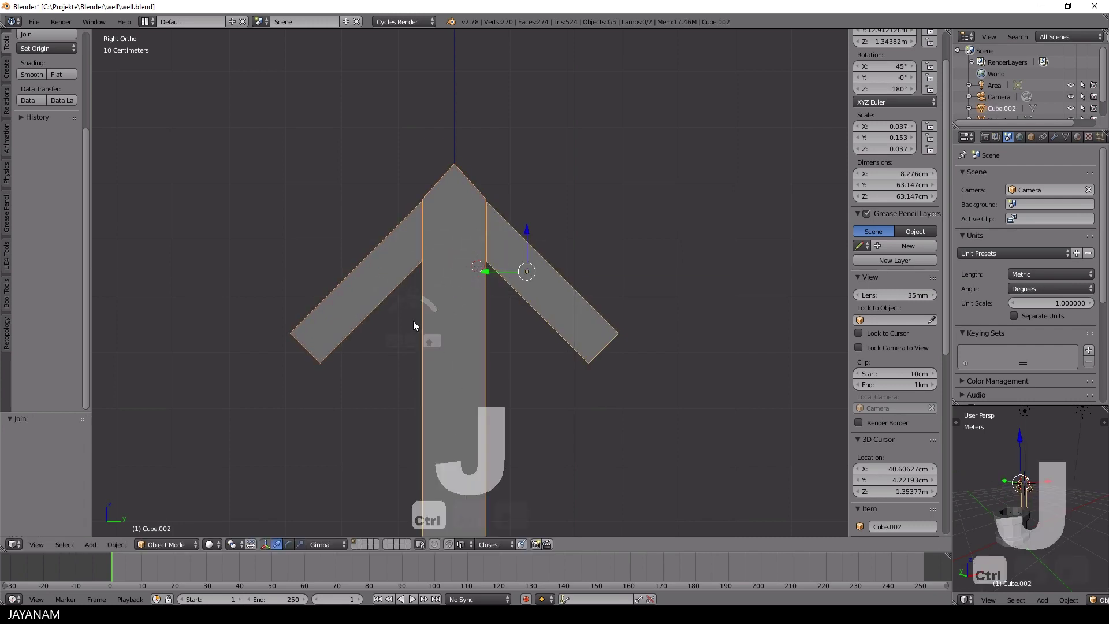
- Duplicate the second slanted beam's linked geometry in edit mode and place the copy beneath the first beam
{"action": "scroll", "coordinate": [371, 357], "scroll_direction": "down", "scroll_amount": 1}
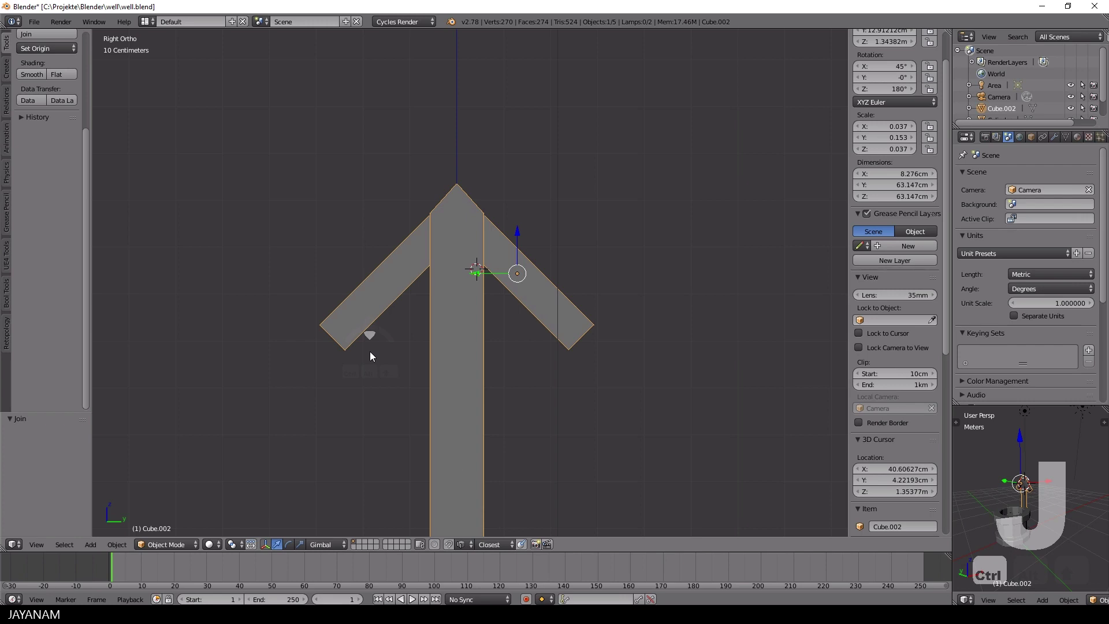
{"action": "key", "text": "Tab"}
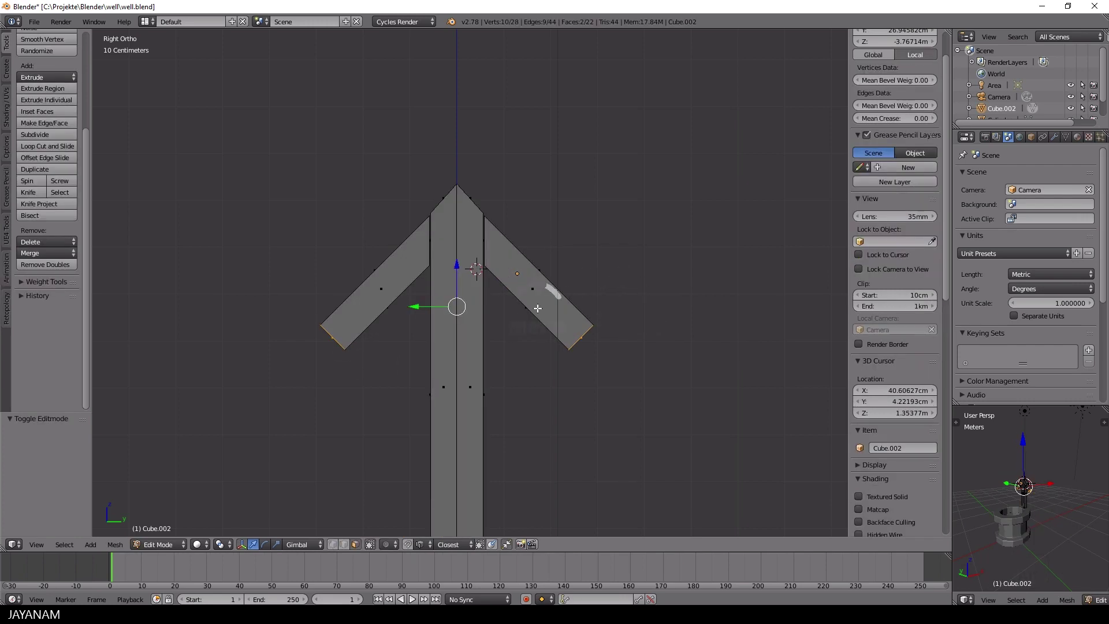
{"action": "key", "text": "a"}
{"action": "key", "text": "l"}
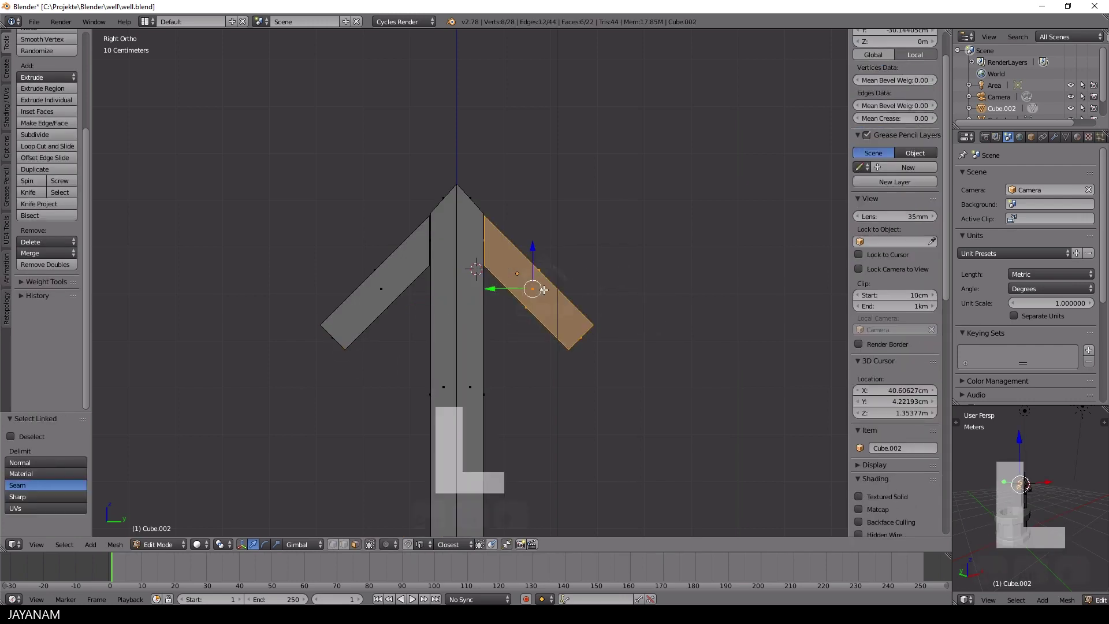
{"action": "key", "text": "shift+d"}
{"action": "left_click", "coordinate": [450, 360]}
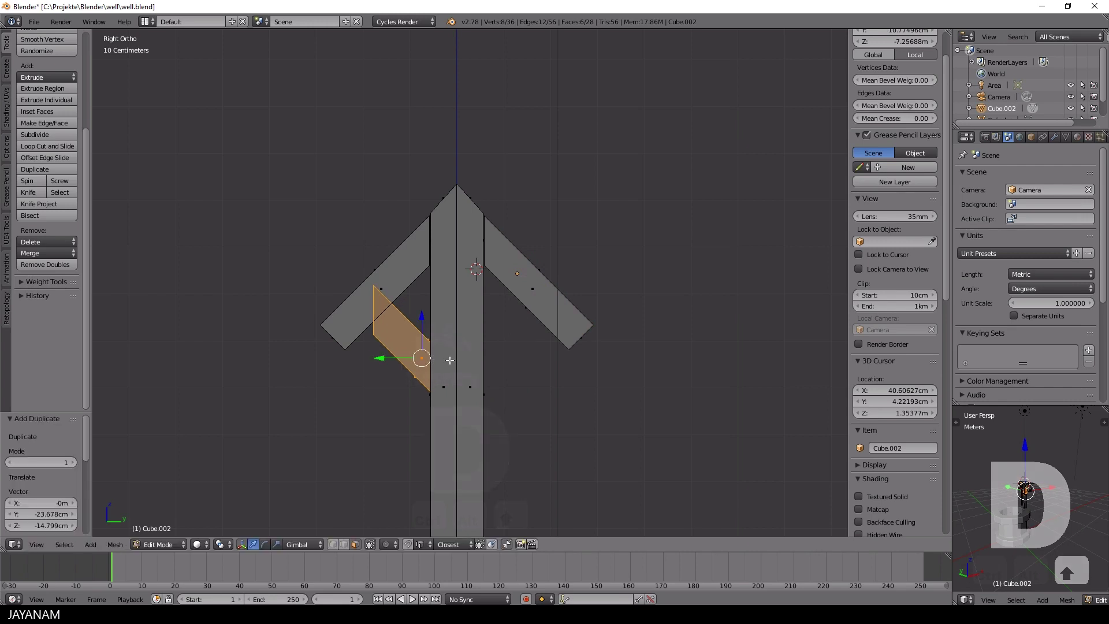
- Rotate the duplicated piece in four 45° increments so its vertical mitred end faces the post
{"action": "type", "text": "r"}
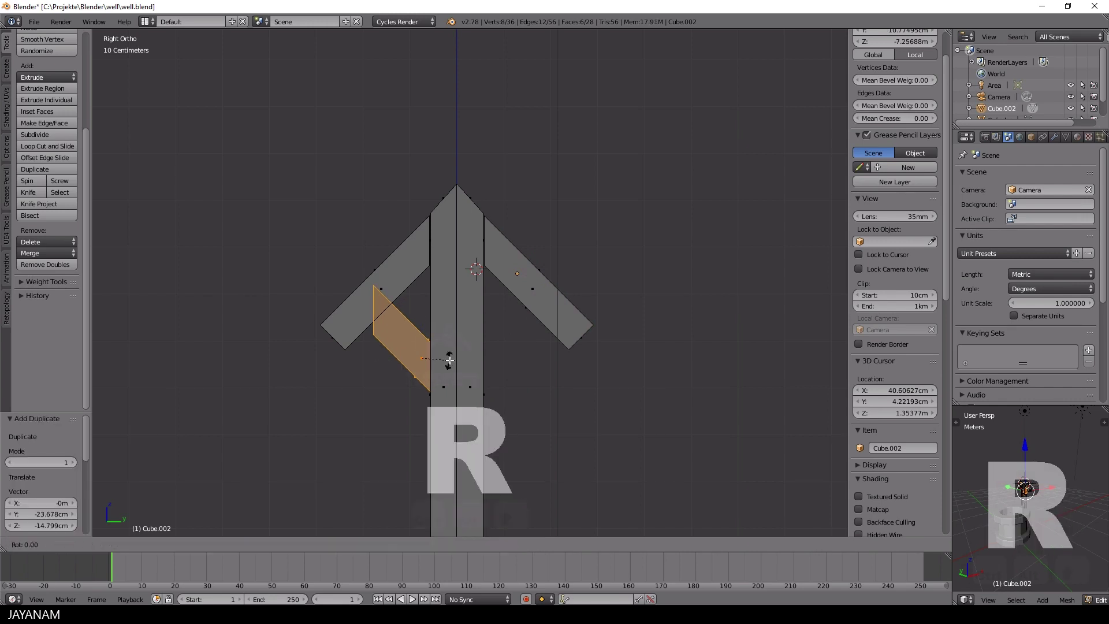
{"action": "type", "text": "45"}
{"action": "key", "text": "Return"}
{"action": "type", "text": "rx45"}
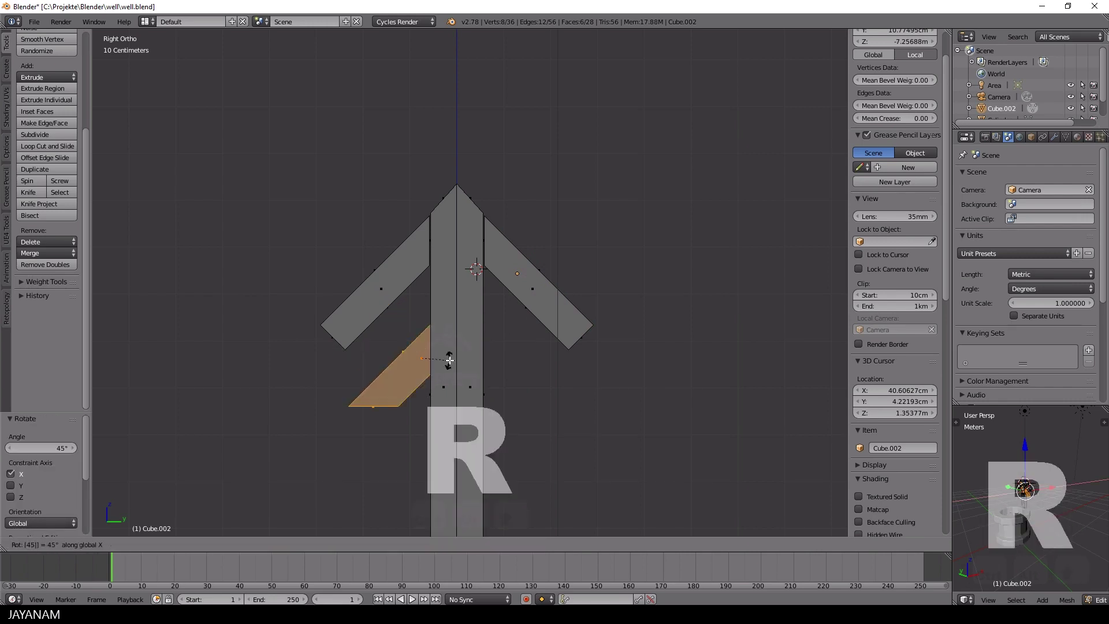
{"action": "key", "text": "Return"}
{"action": "type", "text": "r45"}
{"action": "key", "text": "Return"}
{"action": "type", "text": "r45"}
{"action": "key", "text": "Return"}
- Shrink the duplicated piece into a small strut, raise it about 7 cm along Z and slide it along Y beside the post
{"action": "key", "text": "s"}
{"action": "left_click", "coordinate": [495, 366]}
{"action": "left_click_drag", "start_coordinate": [421, 317], "coordinate": [421, 284]}
{"action": "scroll", "coordinate": [444, 329], "scroll_direction": "up", "scroll_amount": 2}
{"action": "key", "text": "g"}
{"action": "key", "text": "y"}
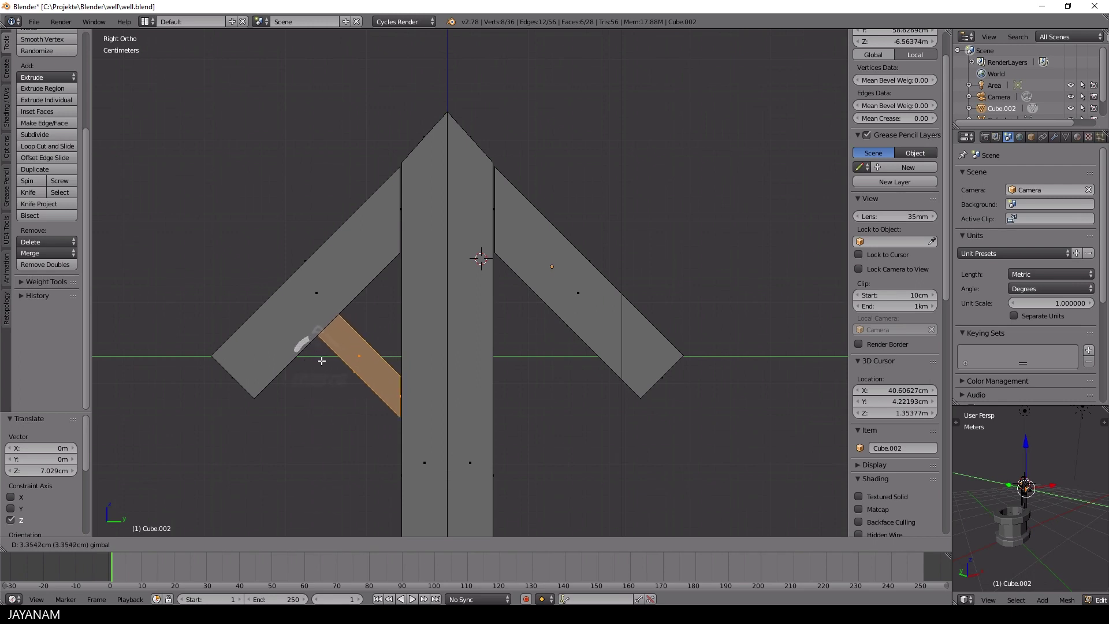
{"action": "left_click", "coordinate": [322, 358]}
- Fine-tune the strut's size by scaling it to 0.71 and again by about 1.15
{"action": "key", "text": "s"}
{"action": "left_click", "coordinate": [418, 398]}
{"action": "key", "text": "s"}
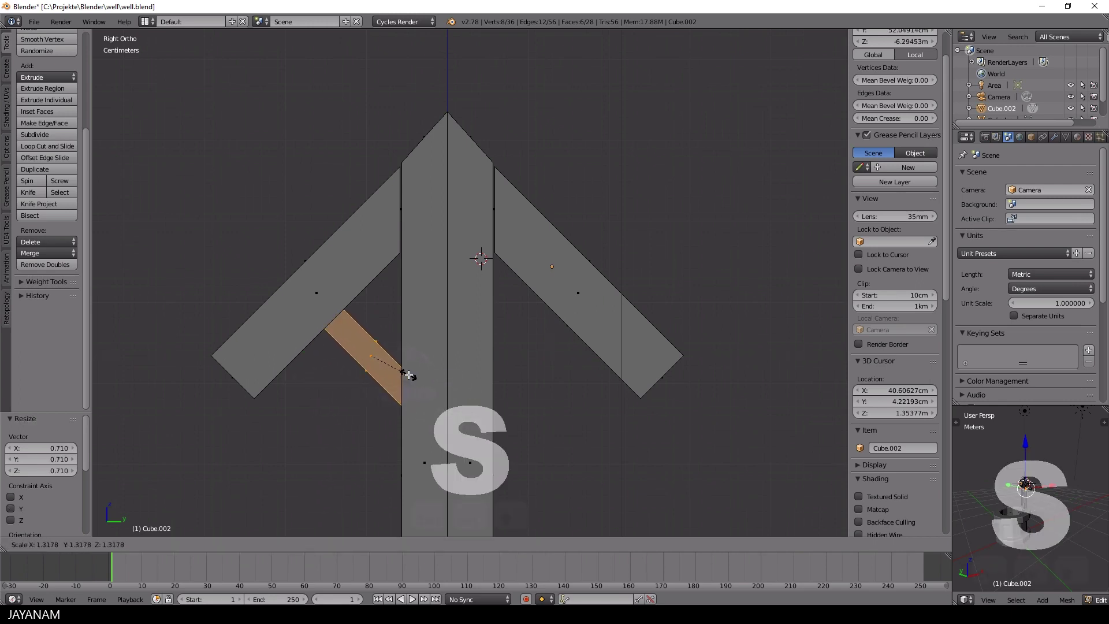
{"action": "left_click", "coordinate": [402, 375]}
- Set Normal orientation and shorten the strut by moving its upper end face about 1.5 cm inward along its normal
{"action": "middle_click_drag", "start_coordinate": [403, 375], "coordinate": [341, 393]}
{"action": "scroll", "coordinate": [381, 470], "scroll_direction": "up", "scroll_amount": 1}
{"action": "scroll", "coordinate": [293, 359], "scroll_direction": "up", "scroll_amount": 2}
{"action": "right_click", "coordinate": [294, 359]}
{"action": "key", "text": "KP_3"}
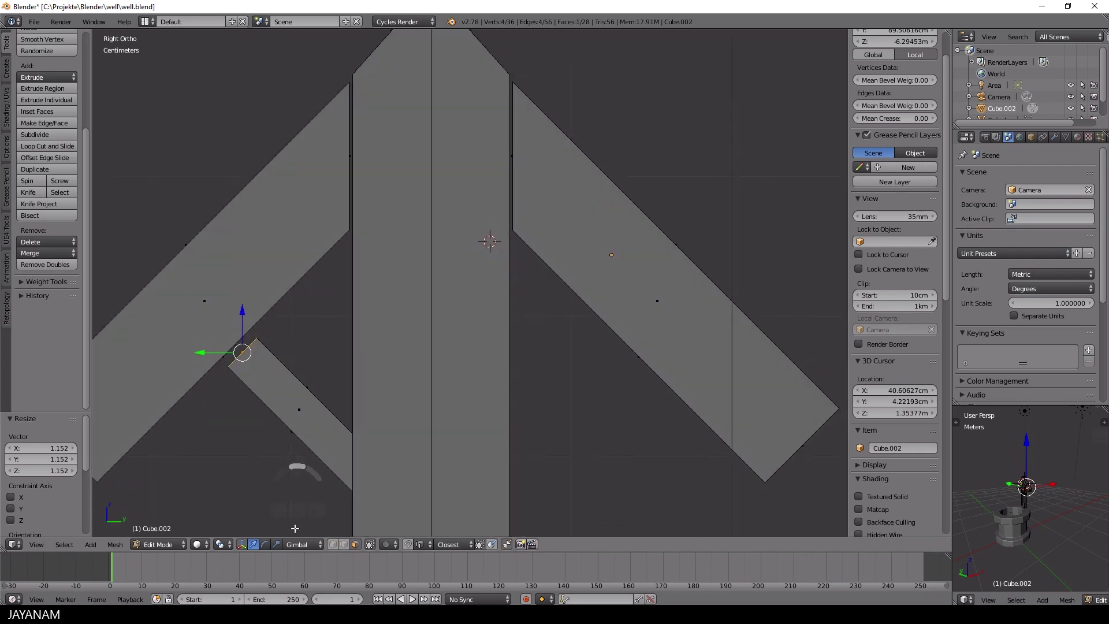
{"action": "left_click", "coordinate": [307, 545]}
{"action": "left_click", "coordinate": [316, 506]}
{"action": "left_click_drag", "start_coordinate": [216, 327], "coordinate": [232, 342]}
{"action": "scroll", "coordinate": [479, 434], "scroll_direction": "down", "scroll_amount": 2}
- Select the whole strut in wireframe display, shift it about 2.1 mm along its local X and rescale it
{"action": "key", "text": "z"}
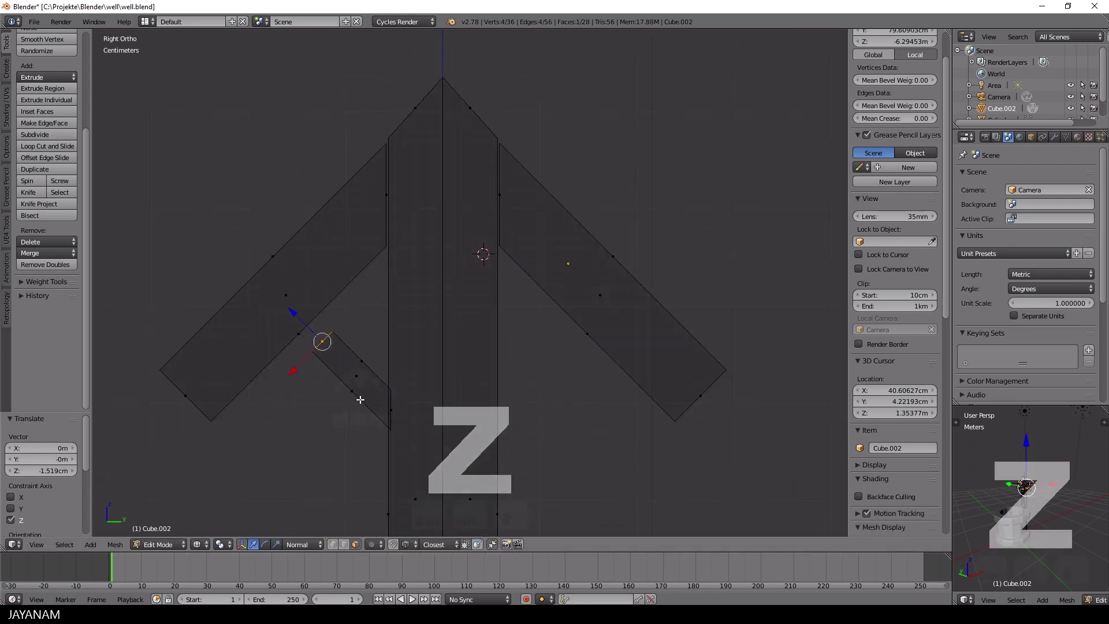
{"action": "key", "text": "l"}
{"action": "mouse_move", "coordinate": [327, 349]}
{"action": "left_mouse_down"}
{"action": "mouse_move", "coordinate": [296, 327]}
{"action": "mouse_move", "coordinate": [317, 334]}
{"action": "left_mouse_up"}
{"action": "key", "text": "s"}
{"action": "left_click", "coordinate": [500, 398]}
- Rescale the strut once more and nudge it about 1.1 mm along its local X to fit between beam and post
{"action": "key", "text": "KP_1"}
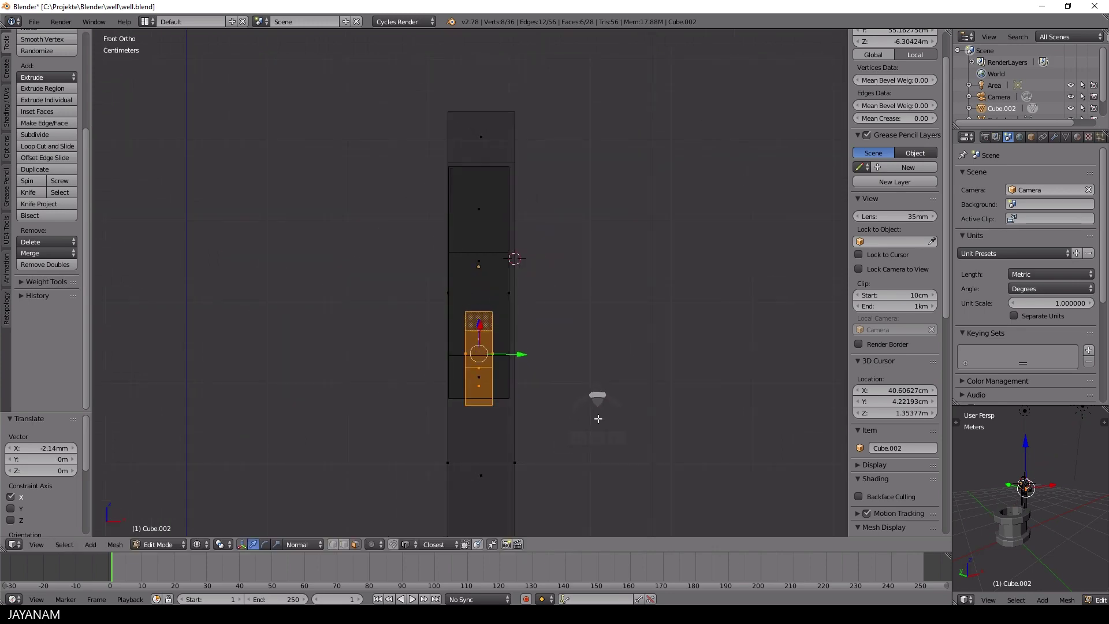
{"action": "key", "text": "KP_3"}
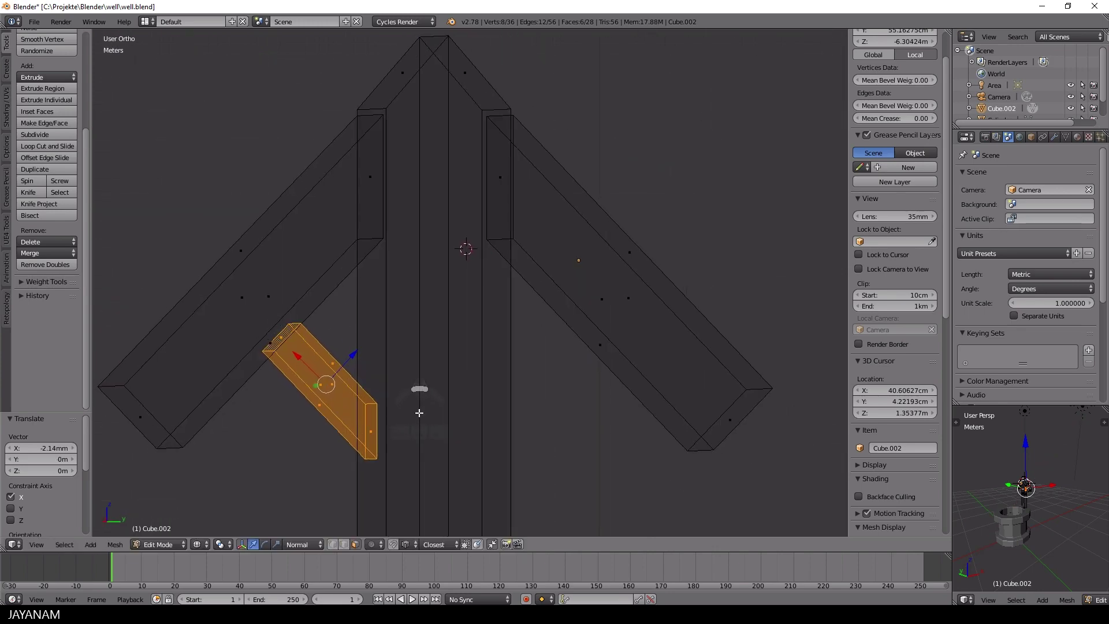
{"action": "key", "text": "s"}
{"action": "left_click", "coordinate": [503, 421]}
{"action": "left_click_drag", "start_coordinate": [296, 360], "coordinate": [294, 358]}
{"action": "left_click", "coordinate": [293, 358]}
{"action": "scroll", "coordinate": [398, 391], "scroll_direction": "down", "scroll_amount": 2}
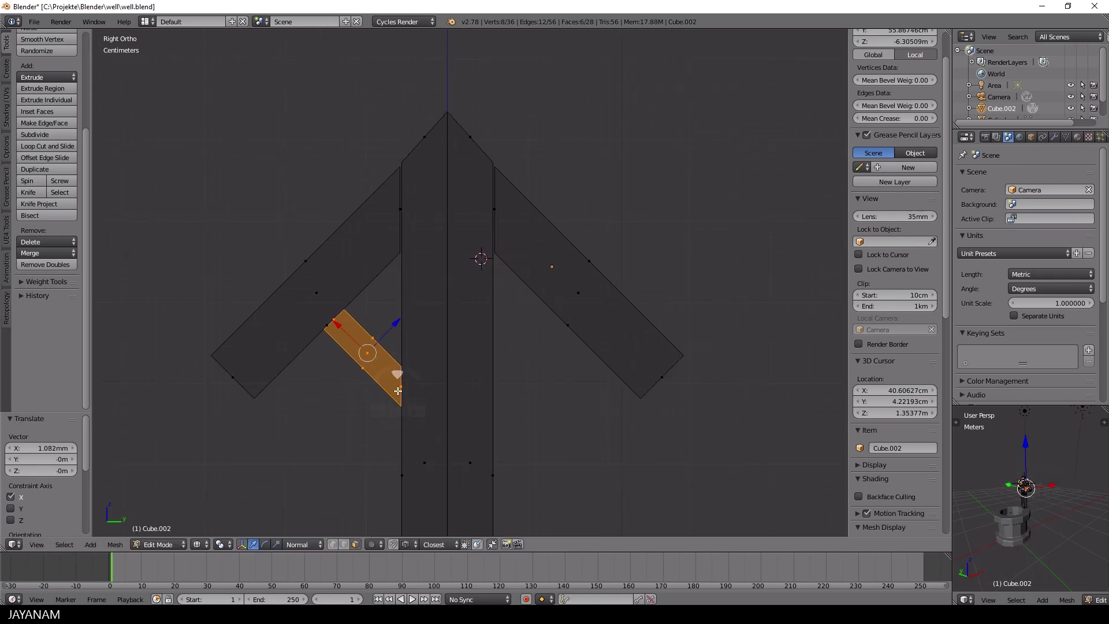
- Duplicate the strut and move the copy about 20.8 cm along Y to the other side of the post
{"action": "key", "text": "shift+d"}
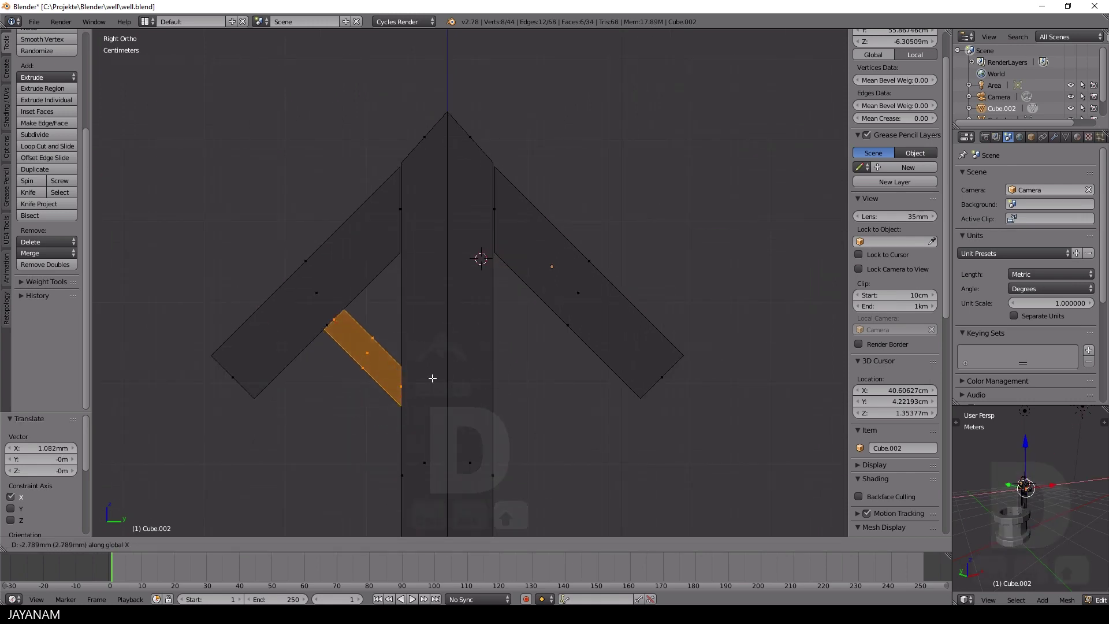
{"action": "left_click", "coordinate": [407, 377]}
{"action": "key", "text": "shift+d"}
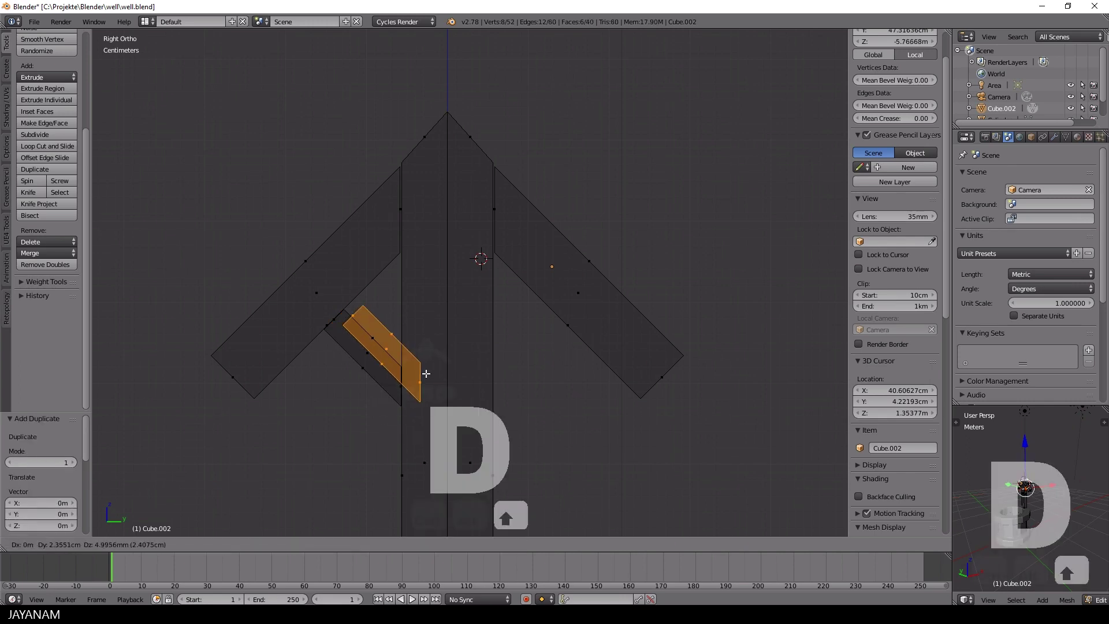
{"action": "key", "text": "x"}
{"action": "key", "text": "y"}
{"action": "left_click", "coordinate": [576, 390]}
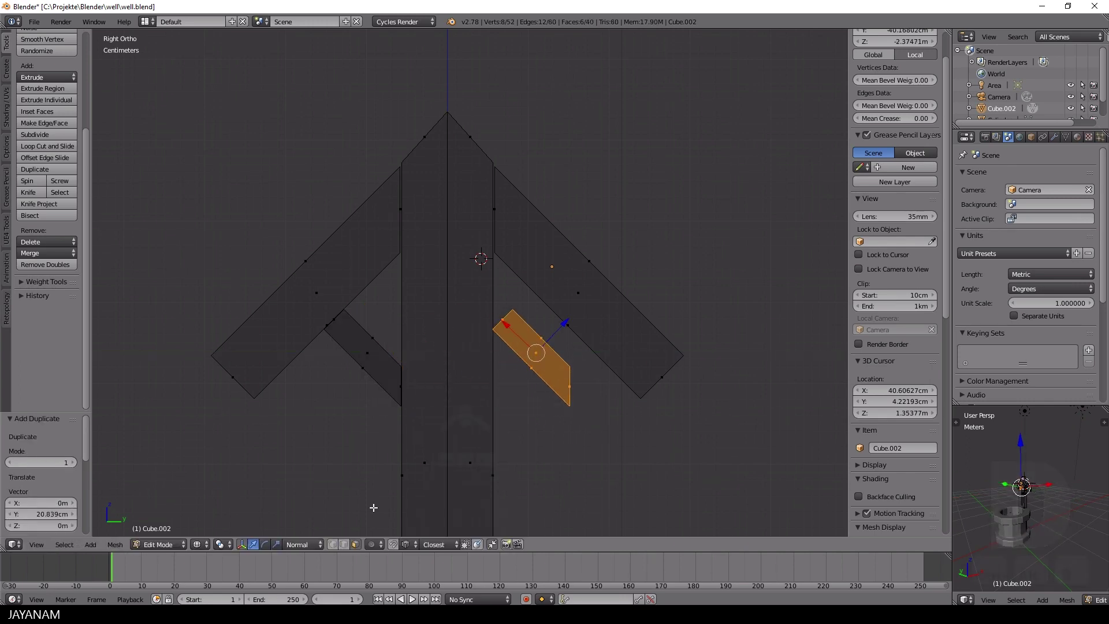
- Set Global orientation, rotate the copied strut 180° about Z and move it about 1.1 cm along negative Y against the post
{"action": "left_click", "coordinate": [299, 544]}
{"action": "left_click", "coordinate": [313, 526]}
{"action": "type", "text": "rz180"}
{"action": "key", "text": "Return"}
{"action": "key", "text": "g"}
{"action": "key", "text": "y"}
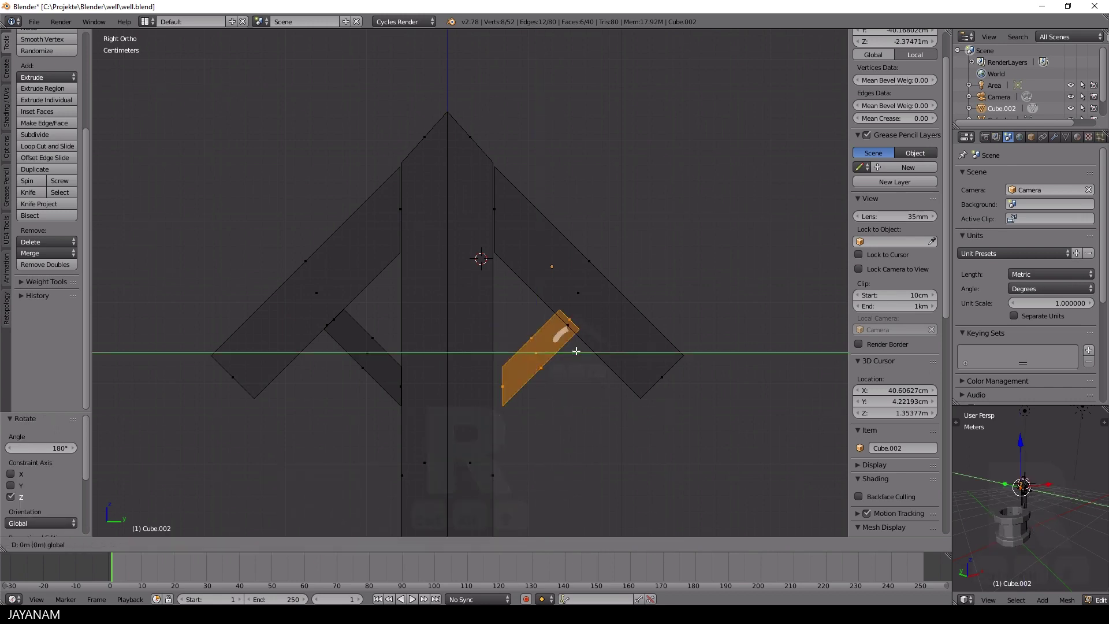
{"action": "left_click", "coordinate": [569, 352]}
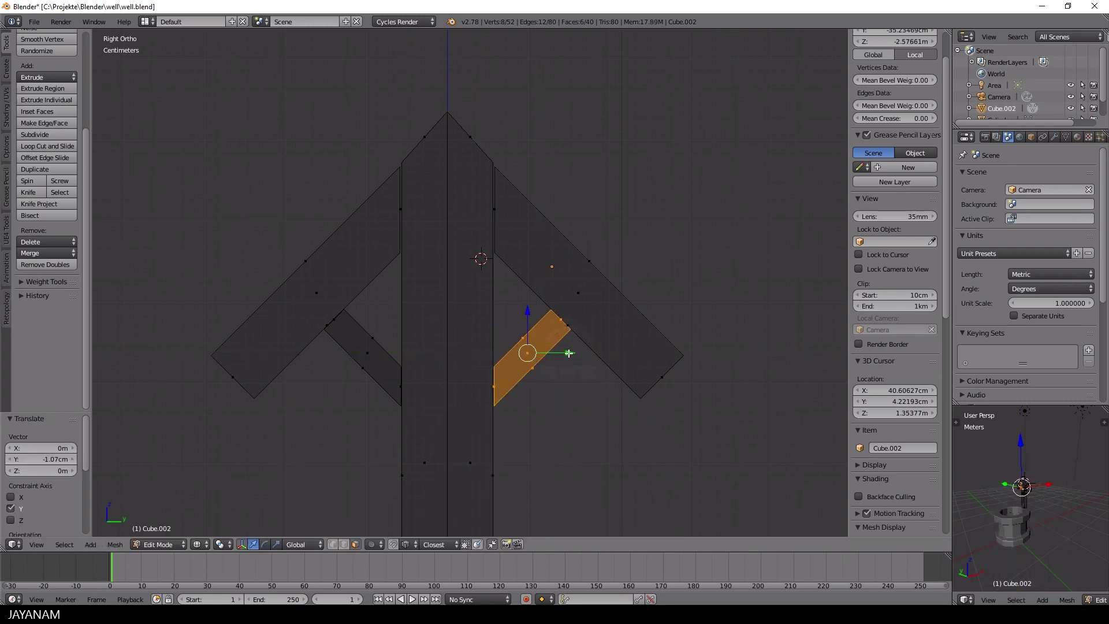
- Leave mesh editing of the roof support and display the scene in solid shading
{"action": "scroll", "coordinate": [549, 367], "scroll_direction": "down", "scroll_amount": 2}
{"action": "middle_click_drag", "start_coordinate": [421, 334], "coordinate": [506, 384]}
{"action": "key", "text": "Tab"}
{"action": "scroll", "coordinate": [506, 383], "scroll_direction": "down", "scroll_amount": 2}
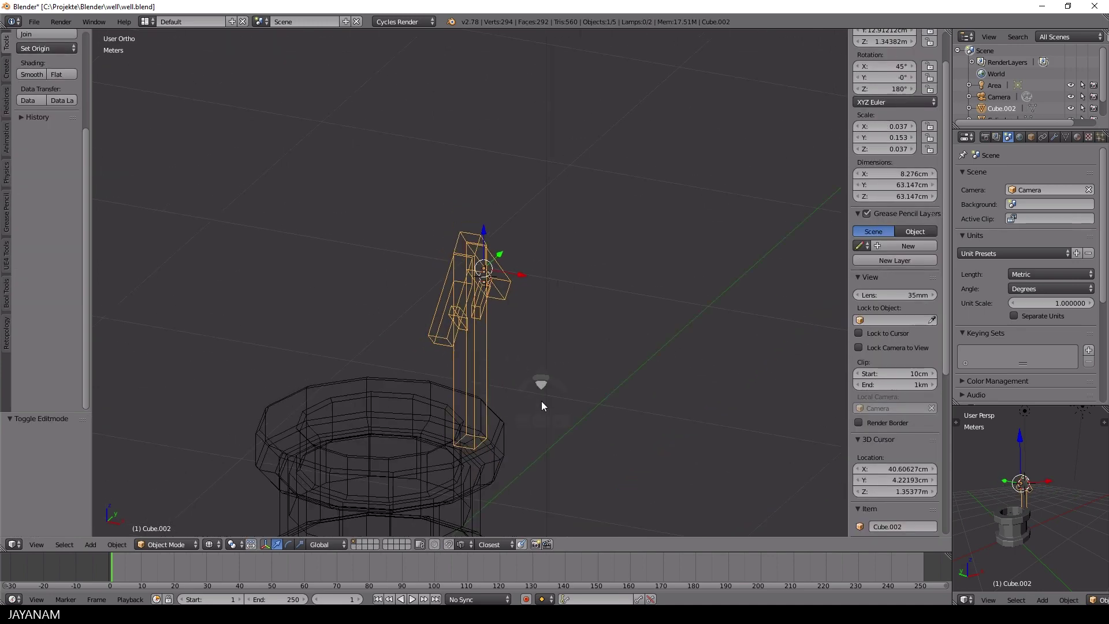
{"action": "key", "text": "z"}
{"action": "left_click", "coordinate": [538, 469]}
- Duplicate the roof support and move the copy about 70.7 cm along negative X to the opposite side of the well
{"action": "scroll", "coordinate": [540, 422], "scroll_direction": "down", "scroll_amount": 2}
{"action": "mouse_move", "coordinate": [606, 411]}
{"action": "middle_mouse_down"}
{"action": "mouse_move", "coordinate": [540, 422]}
{"action": "mouse_move", "coordinate": [536, 404]}
{"action": "mouse_move", "coordinate": [577, 392]}
{"action": "mouse_move", "coordinate": [517, 399]}
{"action": "mouse_move", "coordinate": [425, 435]}
{"action": "mouse_move", "coordinate": [478, 420]}
{"action": "mouse_move", "coordinate": [447, 414]}
{"action": "mouse_move", "coordinate": [494, 397]}
{"action": "mouse_move", "coordinate": [559, 404]}
{"action": "middle_mouse_up"}
{"action": "scroll", "coordinate": [536, 404], "scroll_direction": "up", "scroll_amount": 3}
{"action": "scroll", "coordinate": [539, 411], "scroll_direction": "up", "scroll_amount": 2}
{"action": "scroll", "coordinate": [517, 399], "scroll_direction": "down", "scroll_amount": 2}
{"action": "scroll", "coordinate": [444, 412], "scroll_direction": "down", "scroll_amount": 2}
{"action": "key", "text": "shift+d"}
{"action": "key", "text": "x"}
{"action": "left_click", "coordinate": [429, 384]}
{"action": "scroll", "coordinate": [559, 351], "scroll_direction": "down", "scroll_amount": 1}
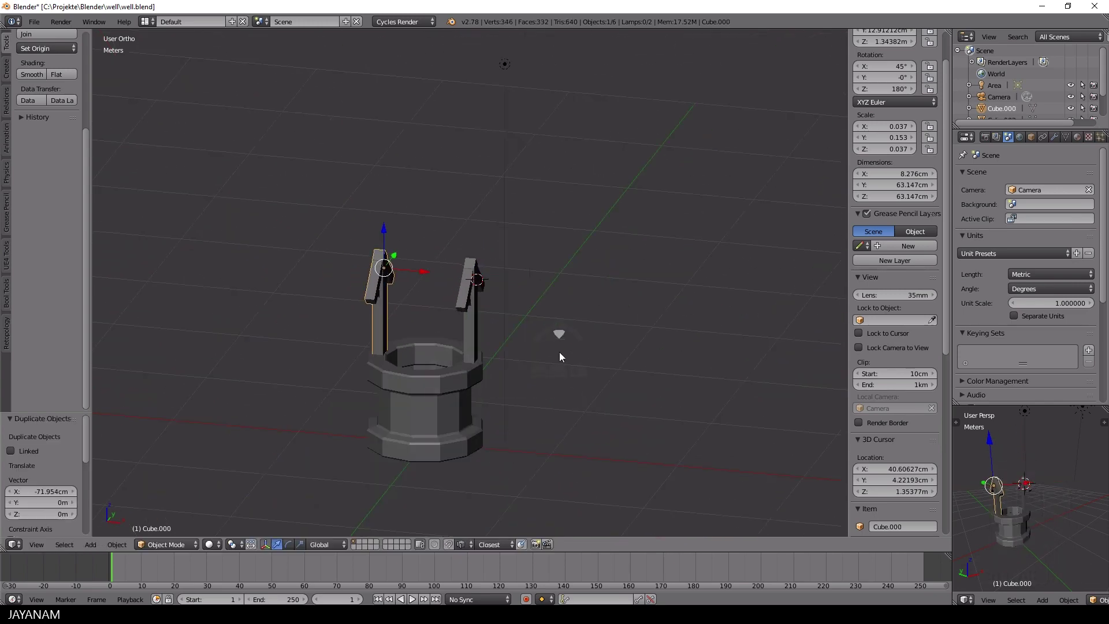
{"action": "middle_click_drag", "start_coordinate": [559, 352], "coordinate": [534, 386]}
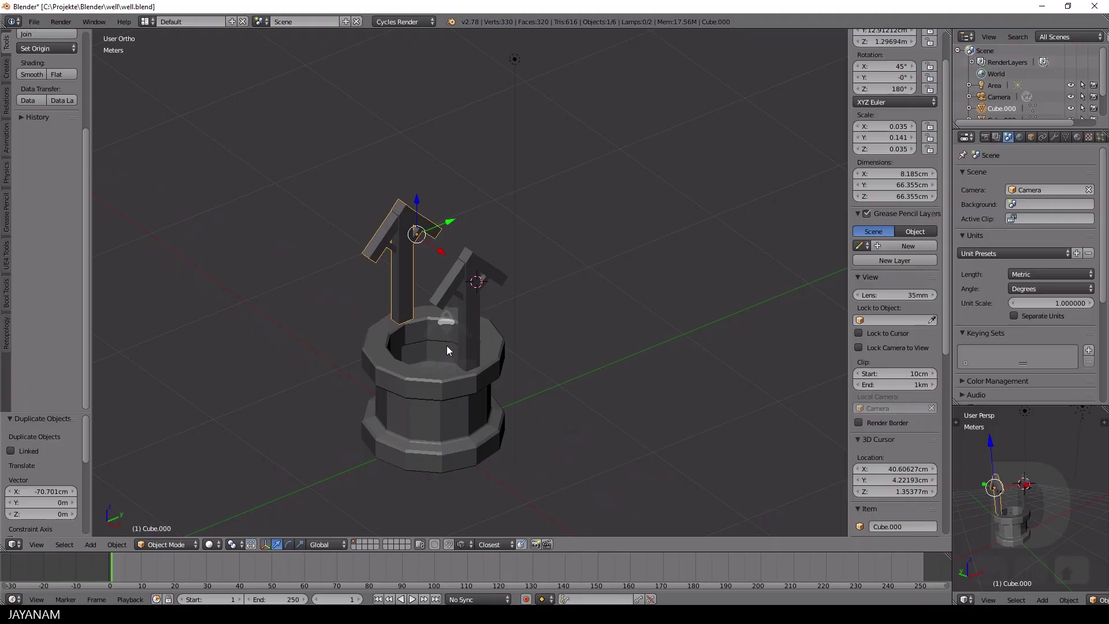
{"action": "right_click", "coordinate": [446, 346]}
{"action": "key", "text": "shift+s"}
{"action": "key", "text": "ctrl+a"}
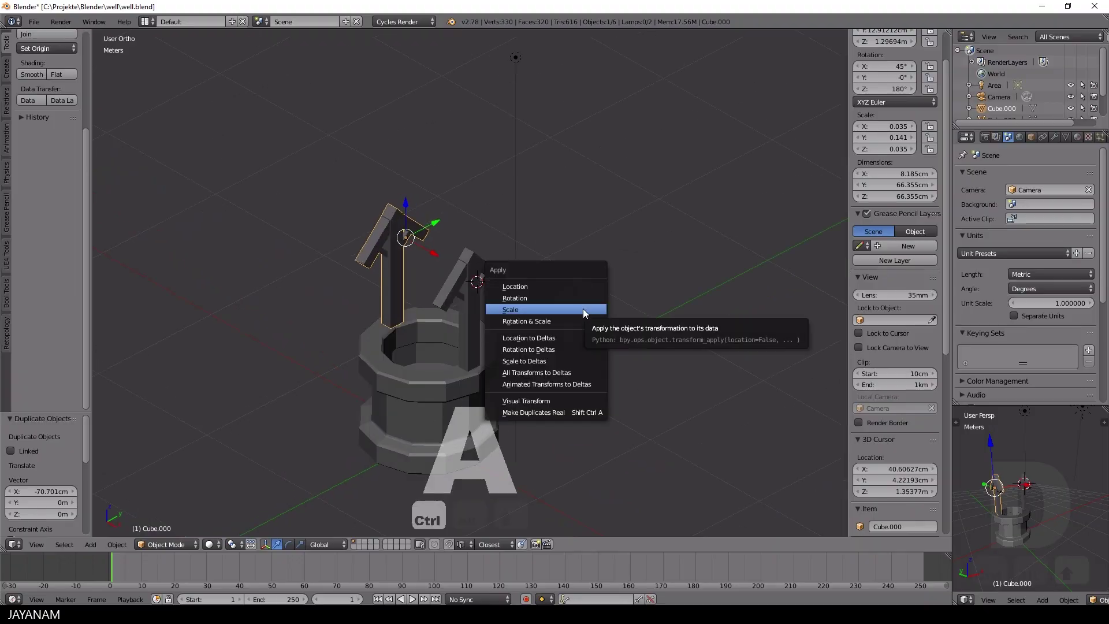
{"action": "key", "text": "Escape"}
- Add a plane for the roof and rotate it 45° about X in the right view
{"action": "key", "text": "shift+a"}
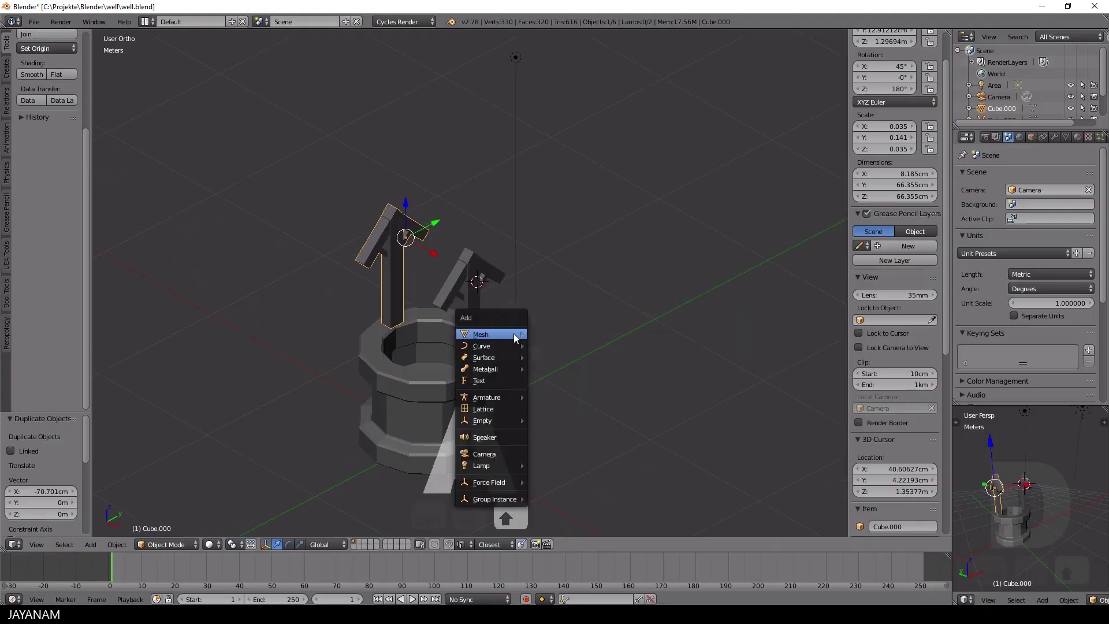
{"action": "mouse_move", "coordinate": [517, 336]}
{"action": "left_click", "coordinate": [552, 338]}
{"action": "key", "text": "KP_3"}
{"action": "type", "text": "r"}
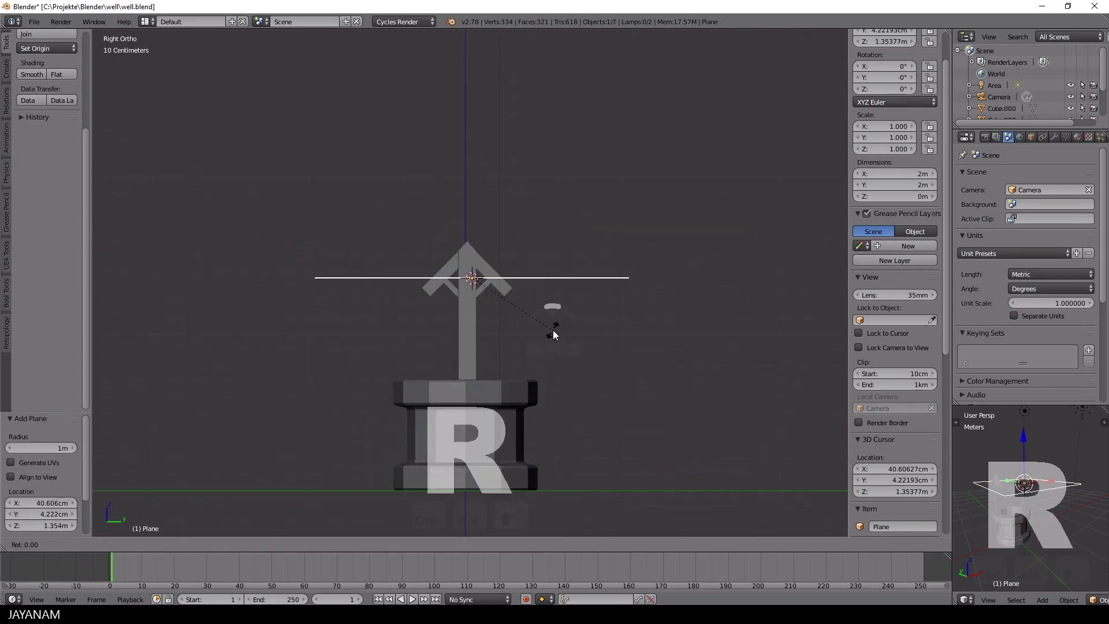
{"action": "type", "text": "45"}
{"action": "key", "text": "Return"}
- Scale the plane down to about 81 cm and move it about 40.9 cm along negative X between the two supports
{"action": "key", "text": "s"}
{"action": "left_click", "coordinate": [567, 314]}
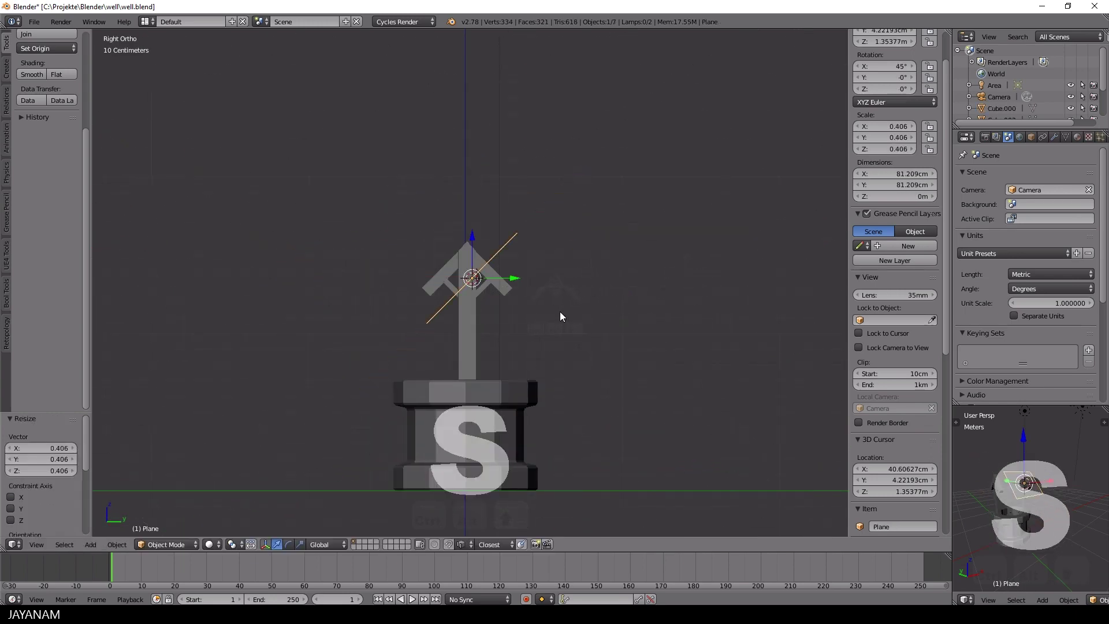
{"action": "key", "text": "KP_1"}
{"action": "key", "text": "g"}
{"action": "key", "text": "x"}
{"action": "left_click", "coordinate": [460, 292]}
{"action": "key", "text": "KP_3"}
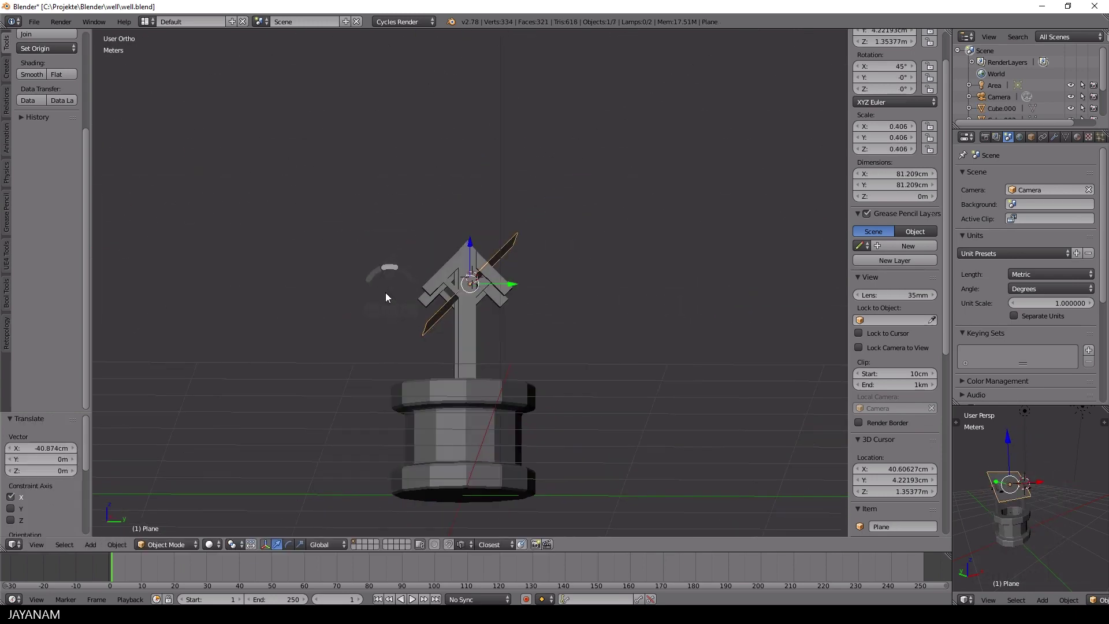
- Set Normal orientation, move the plane outward along its normal and slide it about 18.5 cm down its local Y above the slanted beam
{"action": "left_click", "coordinate": [315, 546]}
{"action": "left_click", "coordinate": [349, 493]}
{"action": "left_click", "coordinate": [329, 544]}
{"action": "left_click", "coordinate": [332, 505]}
{"action": "key", "text": "g"}
{"action": "key", "text": "z"}
{"action": "key", "text": "z"}
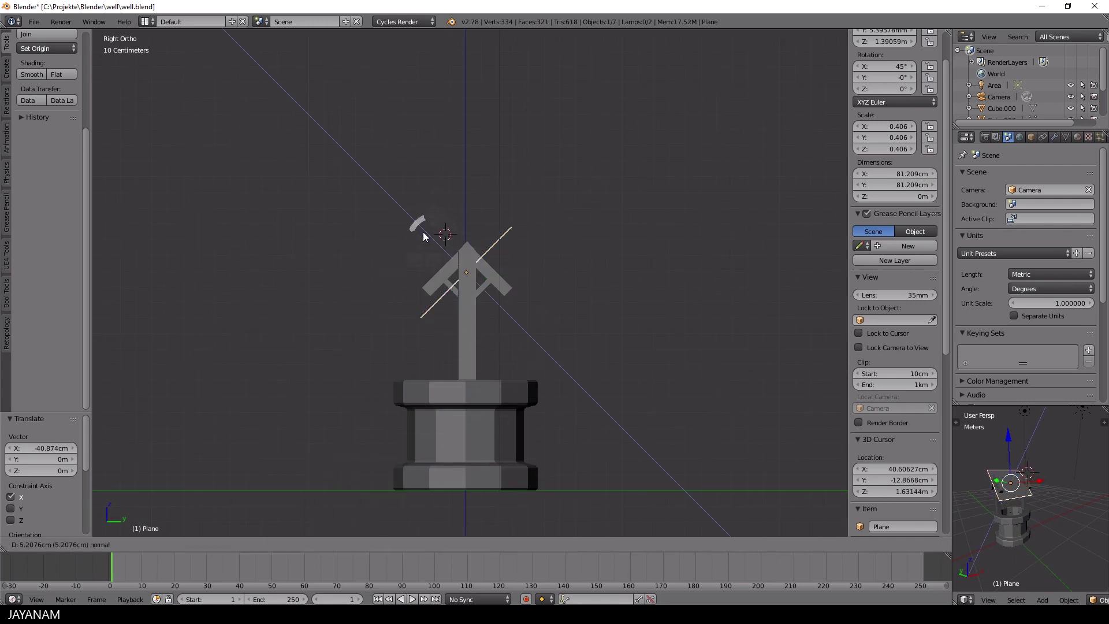
{"action": "left_click", "coordinate": [474, 235]}
{"action": "left_click_drag", "start_coordinate": [473, 234], "coordinate": [453, 256]}
{"action": "middle_click_drag", "start_coordinate": [520, 287], "coordinate": [557, 282]}
- Shorten the plane along its local Y to about 53.7 cm and slide it about 6.8 cm up the slope
{"action": "key", "text": "KP_3"}
{"action": "key", "text": "s"}
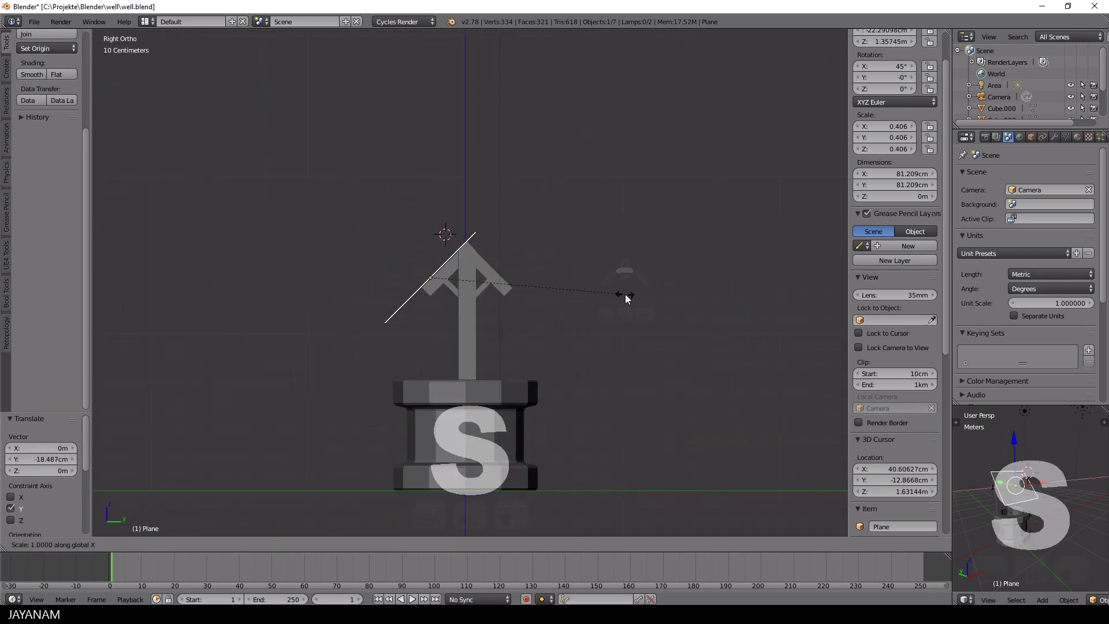
{"action": "key", "text": "y"}
{"action": "key", "text": "y"}
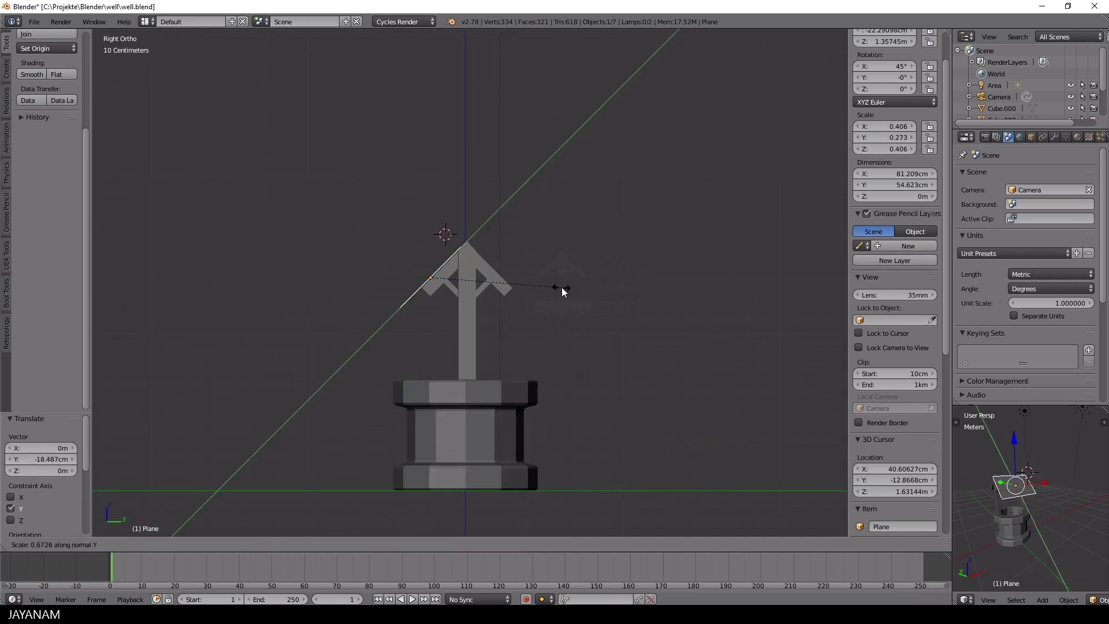
{"action": "left_click", "coordinate": [557, 286]}
{"action": "mouse_move", "coordinate": [557, 285]}
{"action": "middle_mouse_down"}
{"action": "mouse_move", "coordinate": [544, 307]}
{"action": "mouse_move", "coordinate": [560, 292]}
{"action": "middle_mouse_up"}
{"action": "left_click_drag", "start_coordinate": [417, 248], "coordinate": [421, 241]}
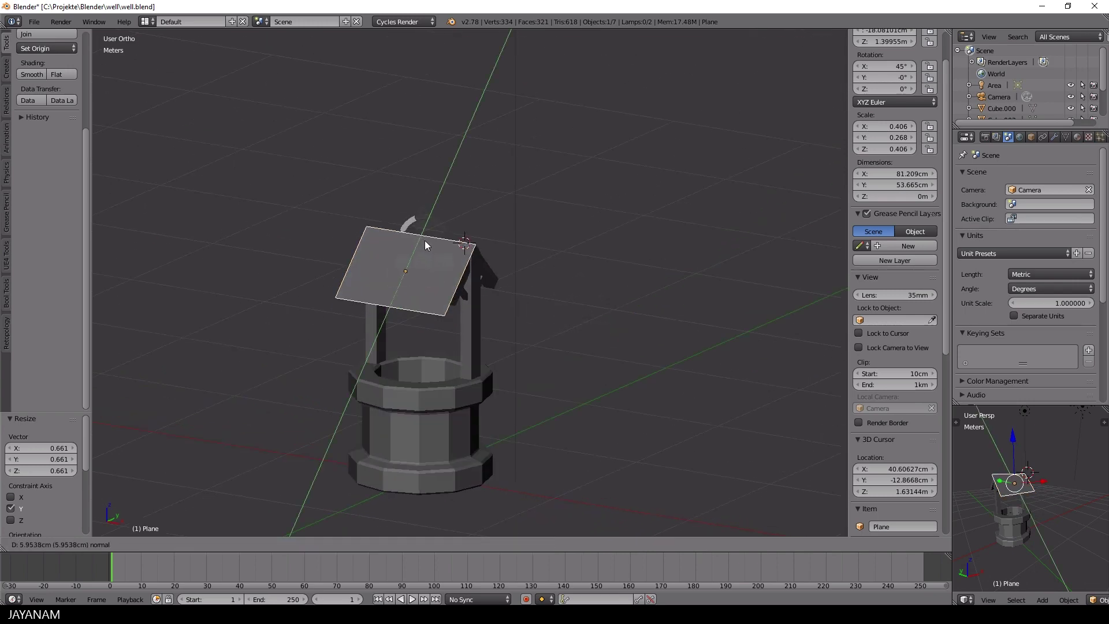
{"action": "left_click", "coordinate": [424, 240]}
- Slide the plane about 1.2 cm down its local Y so its upper edge meets the ridge
{"action": "key", "text": "KP_3"}
{"action": "scroll", "coordinate": [469, 247], "scroll_direction": "up", "scroll_amount": 3}
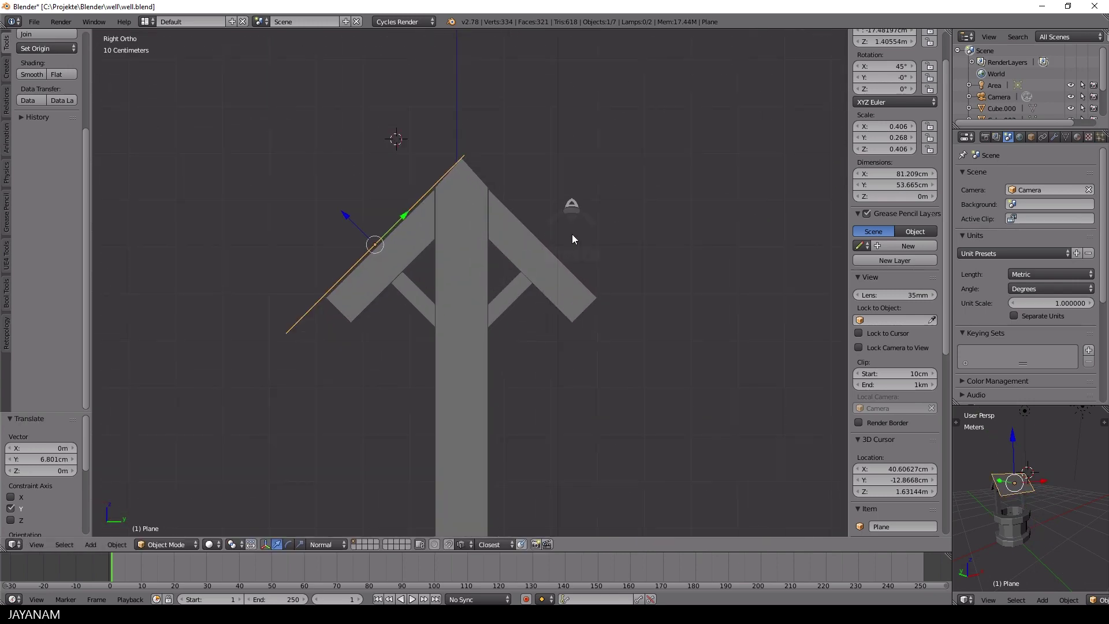
{"action": "key", "text": "g"}
{"action": "key", "text": "y"}
{"action": "key", "text": "y"}
{"action": "left_click", "coordinate": [398, 220]}
{"action": "scroll", "coordinate": [486, 258], "scroll_direction": "up", "scroll_amount": 2}
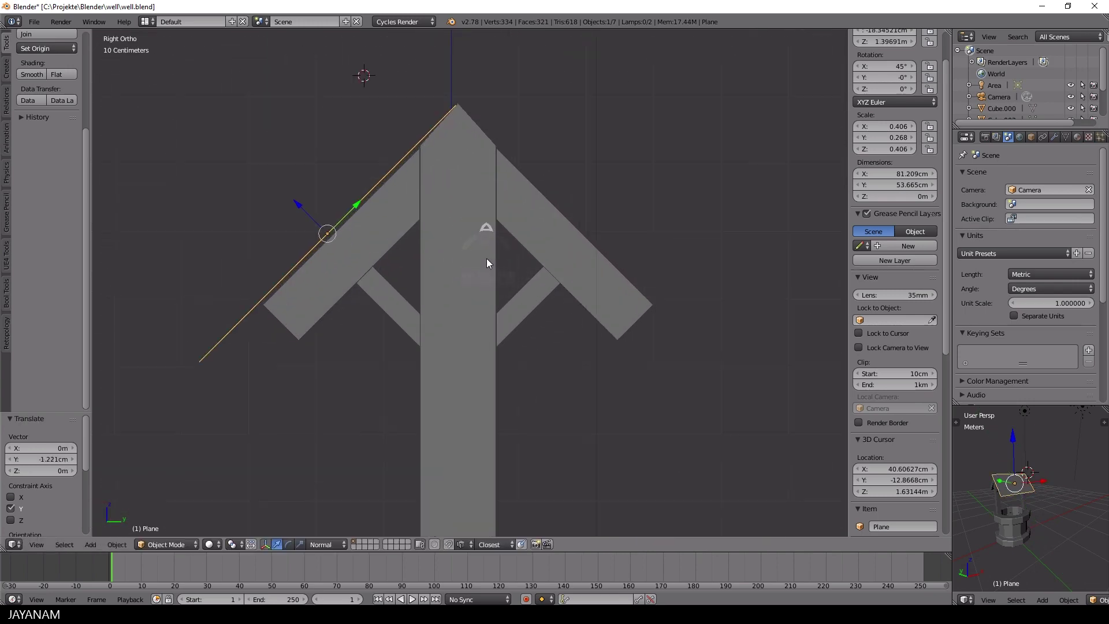
- Scale the plane by about 0.785 and slide it about 6 cm up its local Y to the ridge
{"action": "key", "text": "s"}
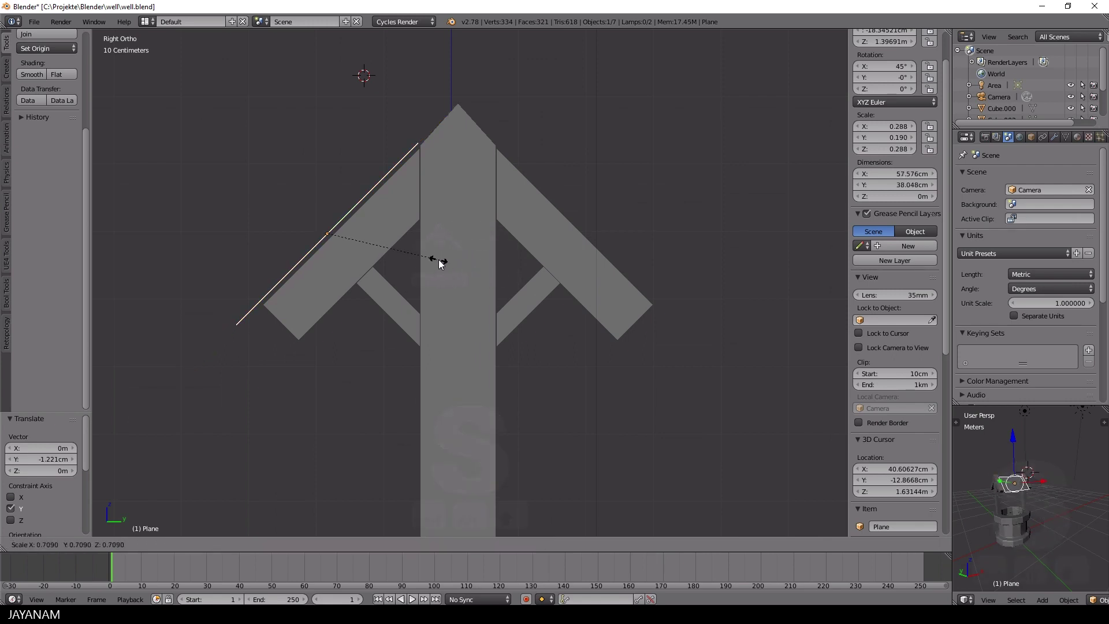
{"action": "left_click", "coordinate": [455, 267]}
{"action": "key", "text": "g"}
{"action": "key", "text": "y"}
{"action": "key", "text": "y"}
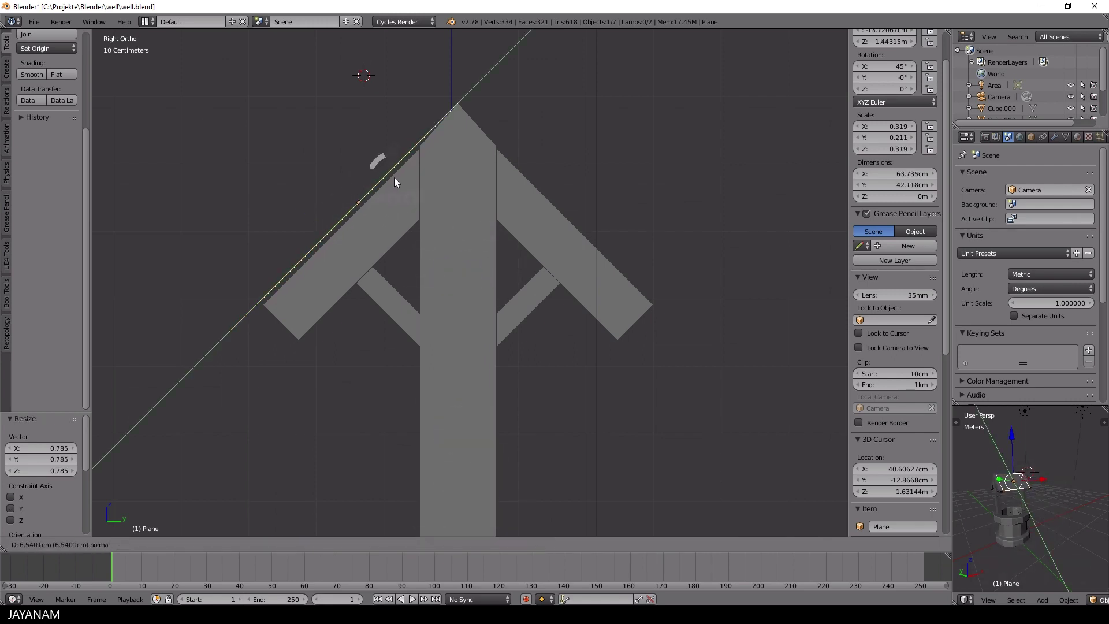
{"action": "left_click", "coordinate": [390, 179]}
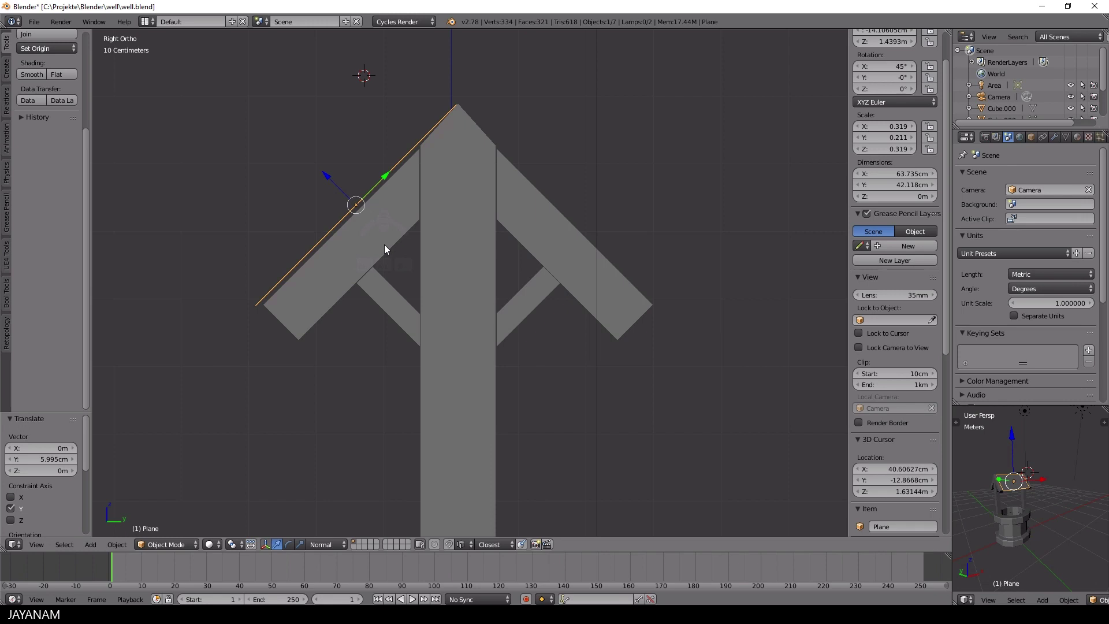
{"action": "right_click", "coordinate": [371, 241]}
- Center the plane with a move of about 1.2 cm along X and widen it along X to about 82.5 cm
{"action": "middle_click_drag", "start_coordinate": [372, 240], "coordinate": [513, 291]}
{"action": "key", "text": "KP_1"}
{"action": "right_click", "coordinate": [383, 235]}
{"action": "key", "text": "g"}
{"action": "key", "text": "x"}
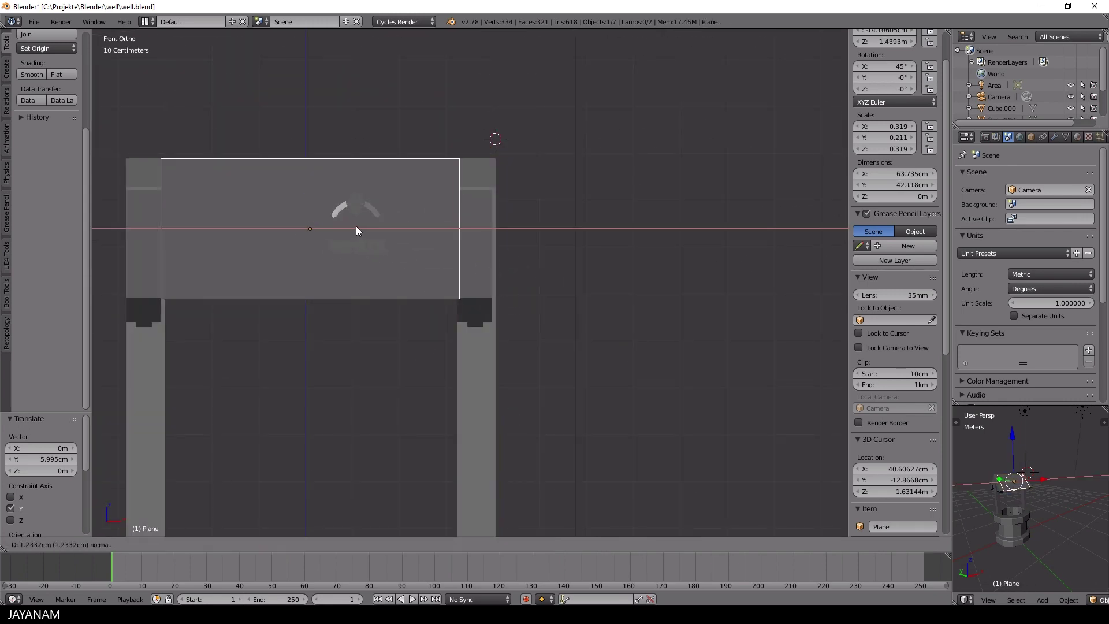
{"action": "left_click", "coordinate": [356, 226]}
{"action": "key", "text": "s"}
{"action": "key", "text": "x"}
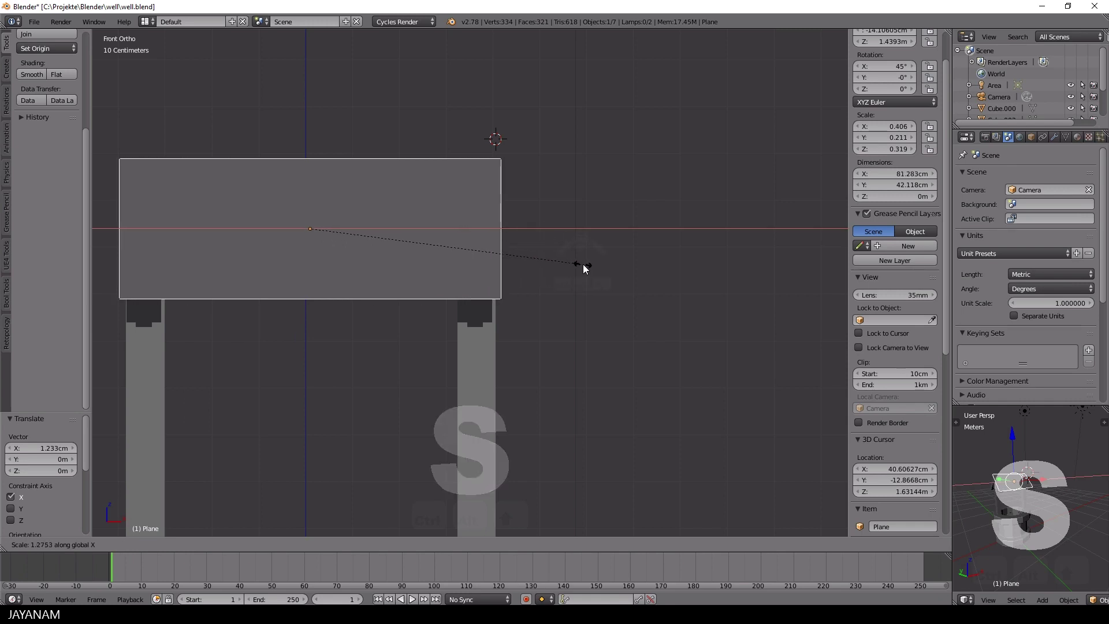
{"action": "left_click", "coordinate": [585, 266]}
- Extrude the roof plane's face about 1.9 cm along its normal in Edit Mode and rescale the extruded face
{"action": "scroll", "coordinate": [585, 266], "scroll_direction": "down", "scroll_amount": 2}
{"action": "middle_click_drag", "start_coordinate": [586, 266], "coordinate": [495, 295]}
{"action": "scroll", "coordinate": [495, 294], "scroll_direction": "up", "scroll_amount": 2}
{"action": "key", "text": "Tab"}
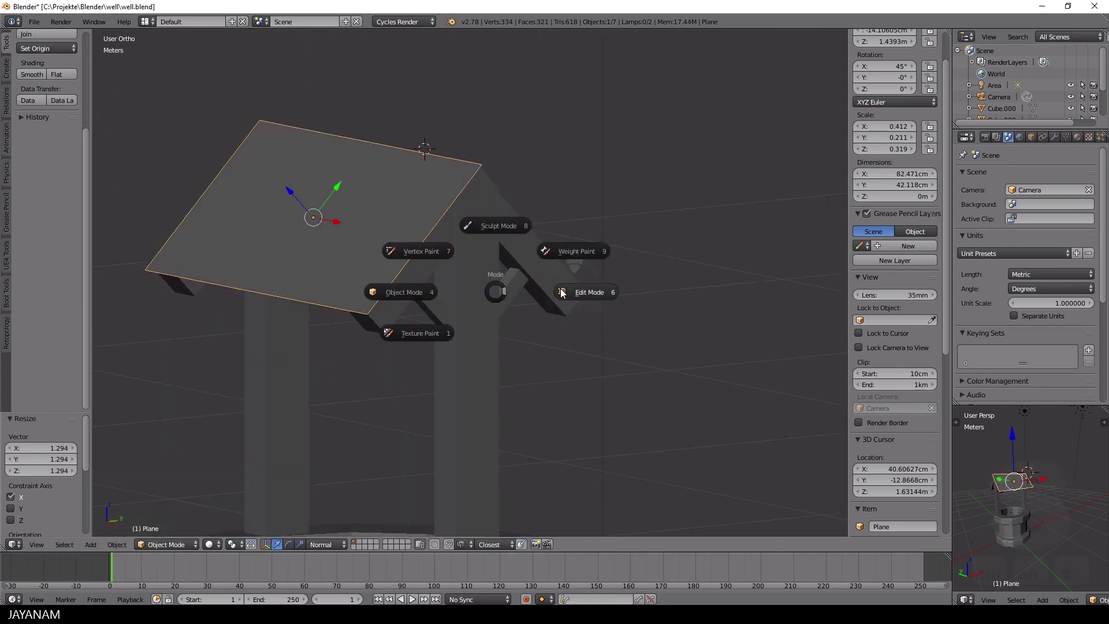
{"action": "left_click", "coordinate": [562, 292]}
{"action": "middle_click_drag", "start_coordinate": [317, 230], "coordinate": [384, 278]}
{"action": "key", "text": "e"}
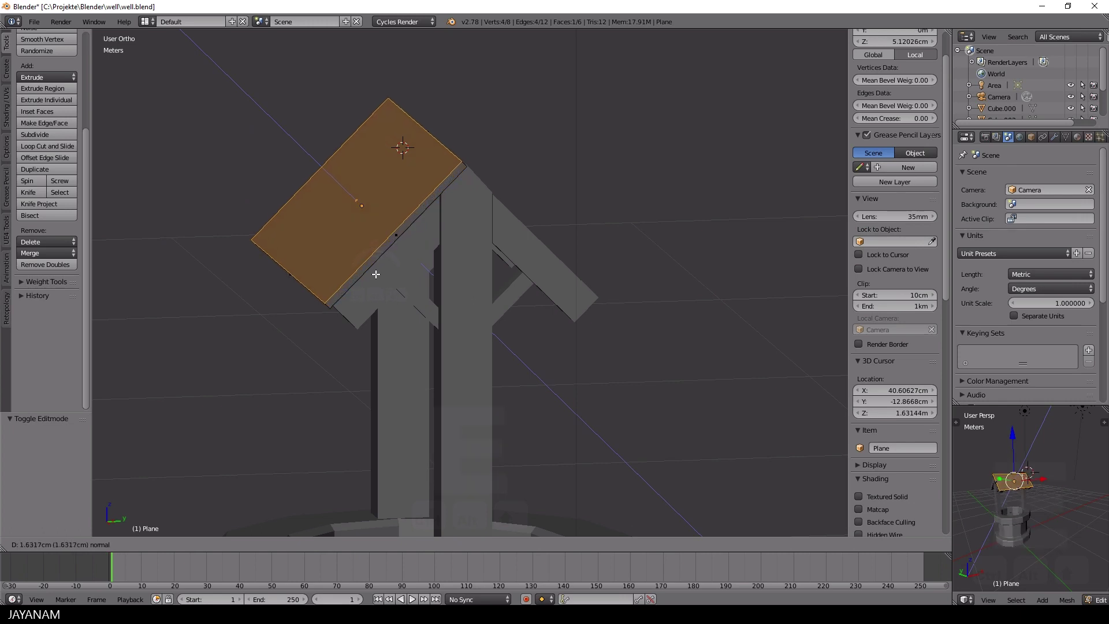
{"action": "left_click", "coordinate": [374, 273]}
{"action": "key", "text": "s"}
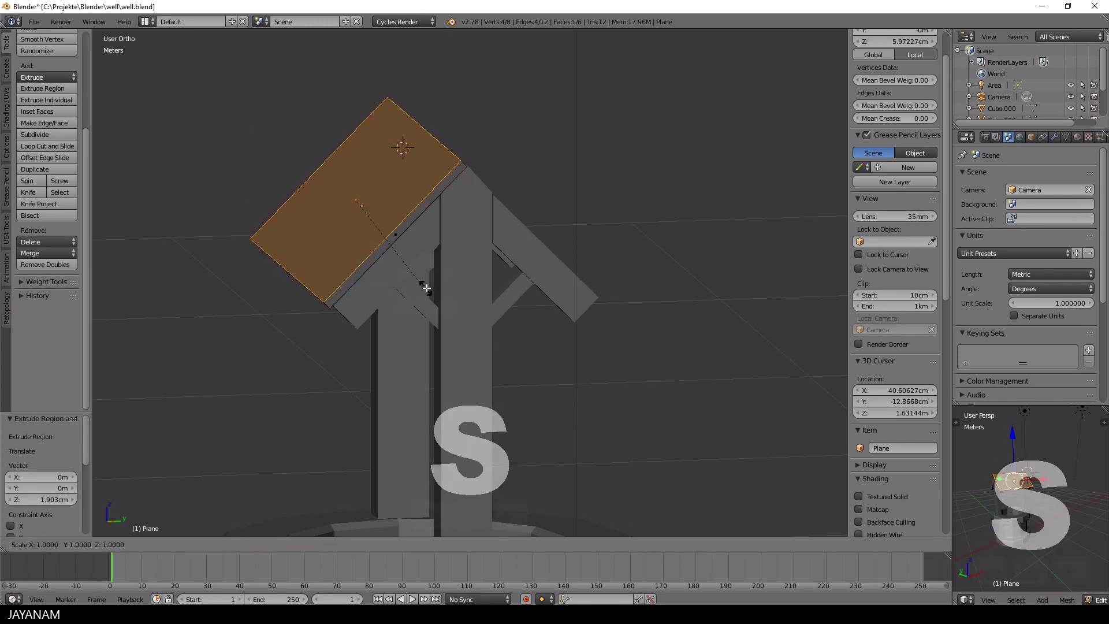
{"action": "left_click", "coordinate": [425, 285]}
- Extrude the roof face another 1.35 cm along its normal and scale it by about 1.011
{"action": "key", "text": "e"}
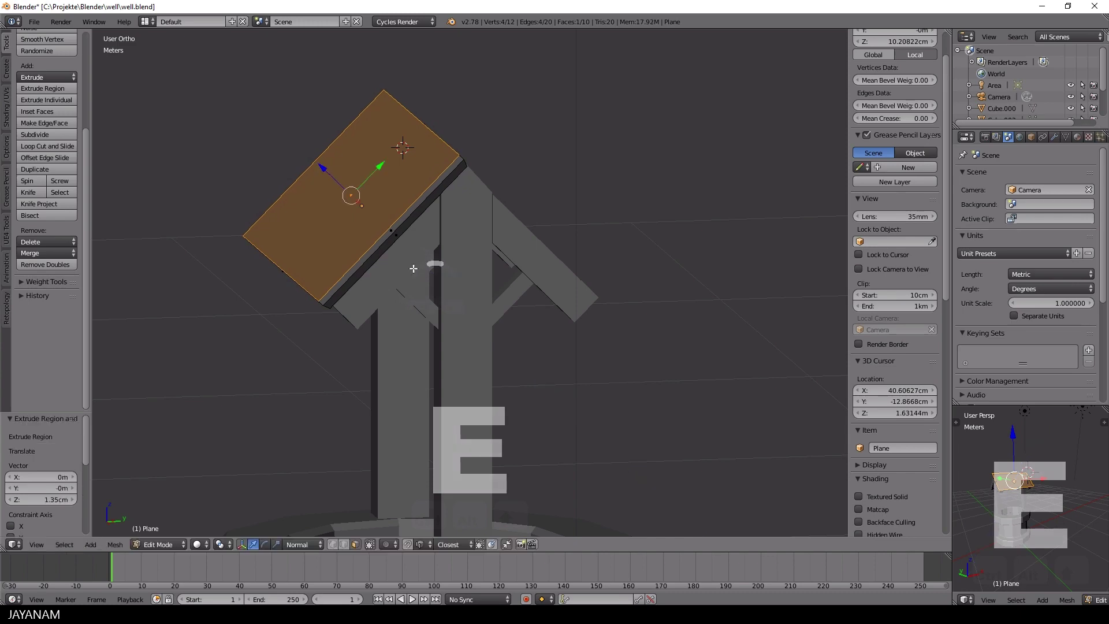
{"action": "left_click", "coordinate": [425, 283]}
{"action": "key", "text": "KP_3"}
{"action": "key", "text": "s"}
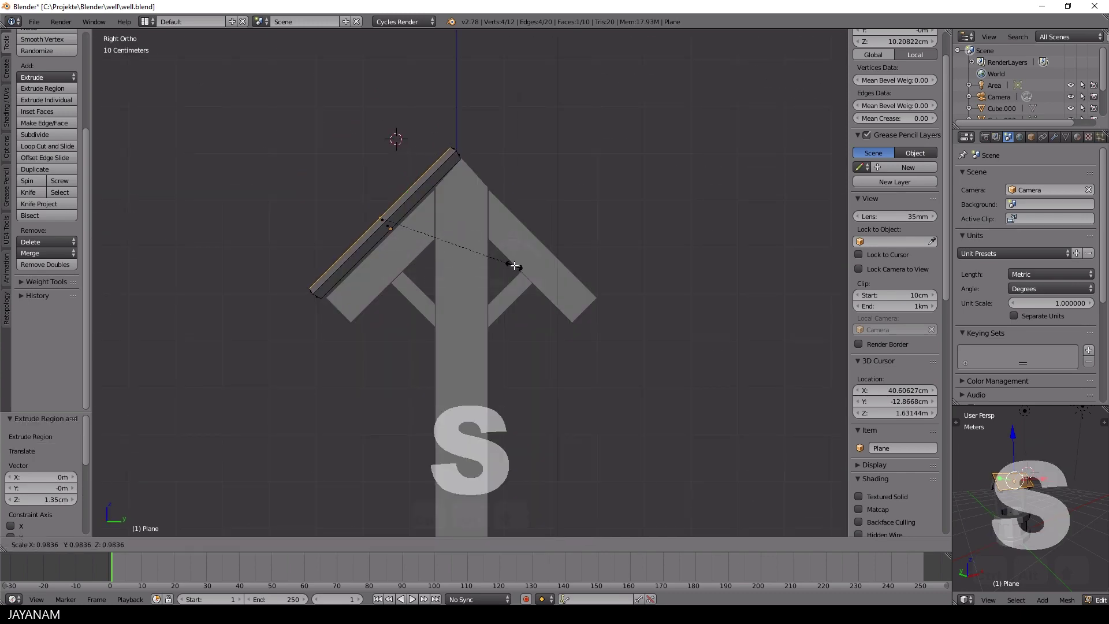
{"action": "left_click", "coordinate": [511, 266]}
{"action": "scroll", "coordinate": [483, 265], "scroll_direction": "down", "scroll_amount": 1}
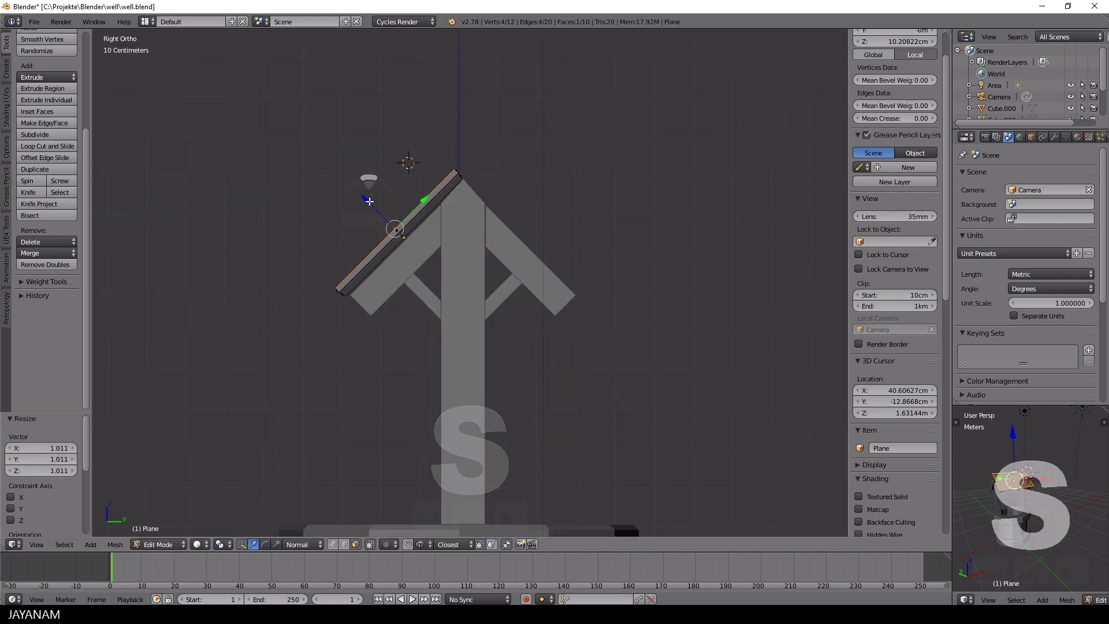
- Return to Object Mode and move the roof panel about 4.2 mm inward along its local Z onto the beams
{"action": "key", "text": "e"}
{"action": "key", "text": "Tab"}
{"action": "left_click_drag", "start_coordinate": [370, 203], "coordinate": [378, 210]}
{"action": "left_click", "coordinate": [286, 206]}
{"action": "middle_click_drag", "start_coordinate": [377, 215], "coordinate": [375, 254]}
{"action": "key", "text": "KP_3"}
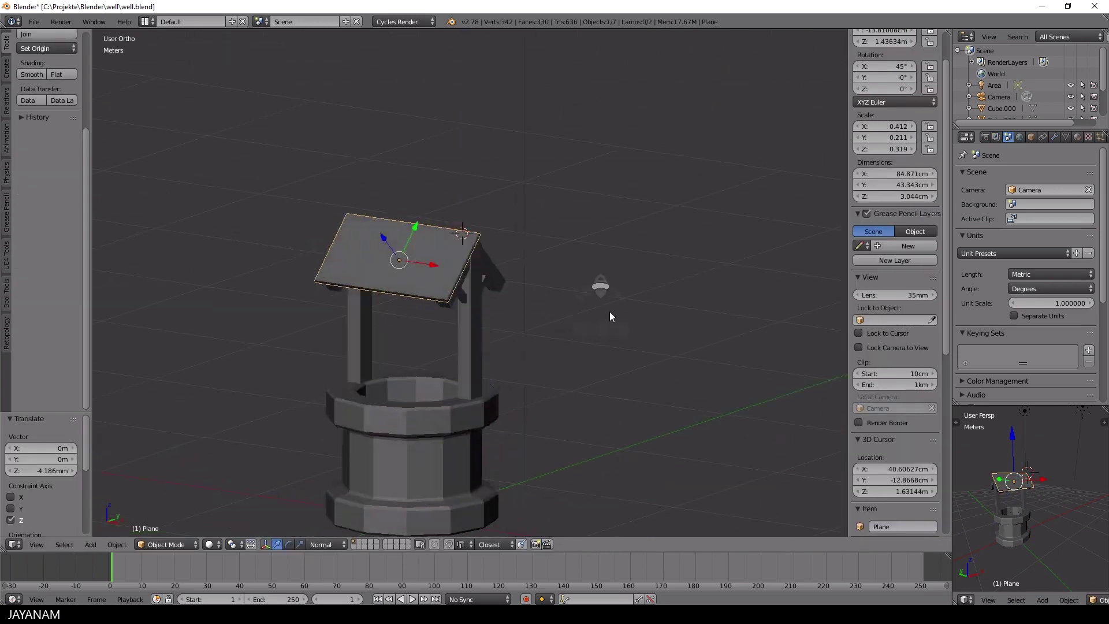
- Lengthen the roof panel along its local Y to about 51.6 cm and slide it about 4 cm down the slope
{"action": "middle_click_drag", "start_coordinate": [601, 316], "coordinate": [545, 319]}
{"action": "scroll", "coordinate": [560, 289], "scroll_direction": "up", "scroll_amount": 2}
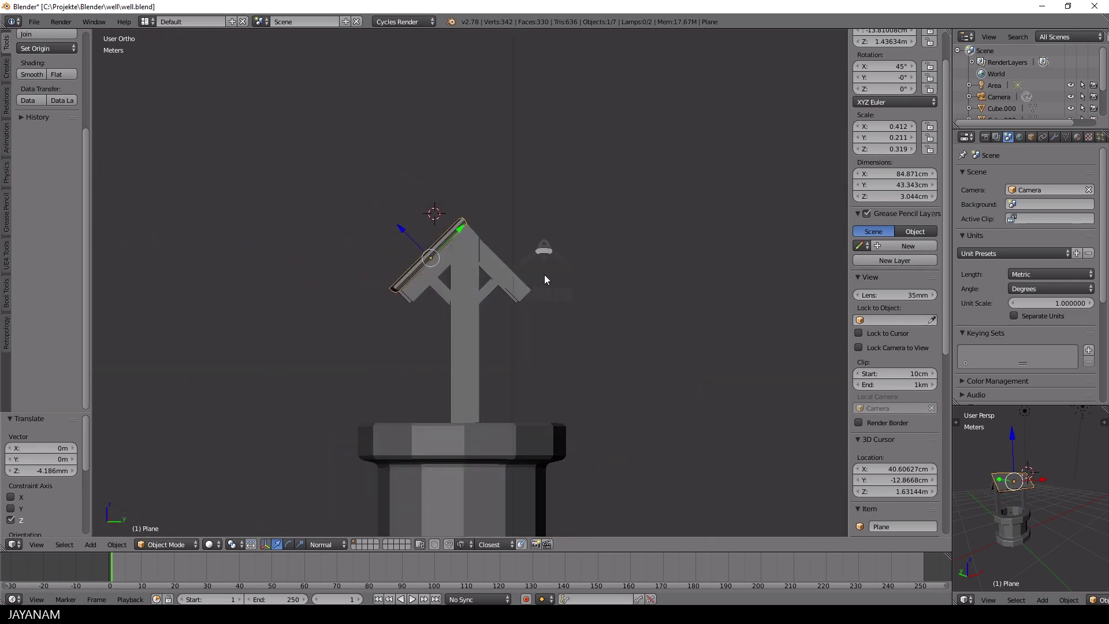
{"action": "key", "text": "s"}
{"action": "key", "text": "x"}
{"action": "key", "text": "y"}
{"action": "key", "text": "y"}
{"action": "left_click", "coordinate": [560, 282]}
{"action": "left_click_drag", "start_coordinate": [463, 226], "coordinate": [453, 233]}
{"action": "left_click", "coordinate": [453, 236]}
- Slide the roof panel about 2.6 mm up its local Y to align its upper edge with the ridge
{"action": "key", "text": "KP_3"}
{"action": "scroll", "coordinate": [470, 242], "scroll_direction": "up", "scroll_amount": 3}
{"action": "key", "text": "g"}
{"action": "key", "text": "z"}
{"action": "key", "text": "z"}
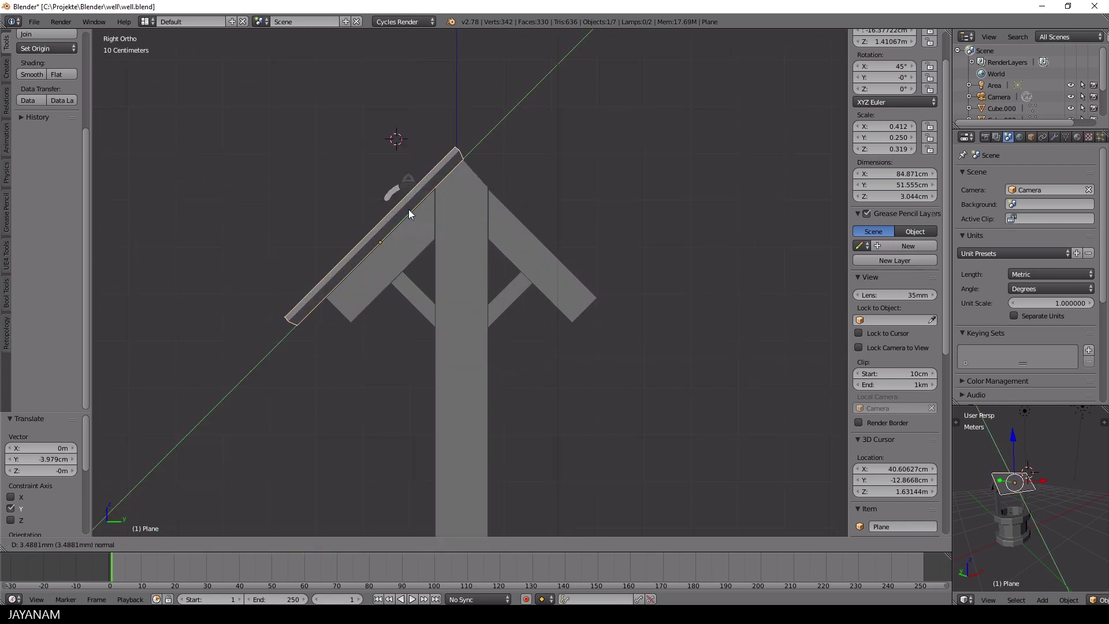
{"action": "left_click", "coordinate": [407, 209]}
{"action": "middle_click_drag", "start_coordinate": [408, 209], "coordinate": [472, 272]}
{"action": "scroll", "coordinate": [548, 314], "scroll_direction": "down", "scroll_amount": 3}
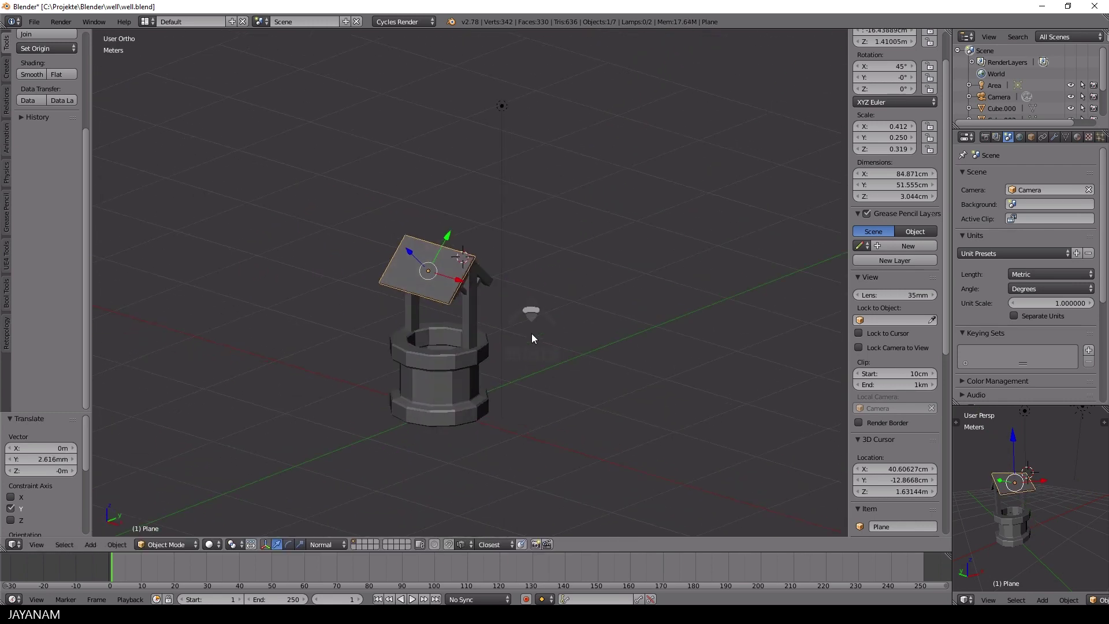
- Duplicate the roof panel and move the copy about 44.2 cm along Y to the other side of the ridge
{"action": "scroll", "coordinate": [526, 331], "scroll_direction": "up", "scroll_amount": 2}
{"action": "middle_click_drag", "start_coordinate": [526, 331], "coordinate": [487, 307]}
{"action": "scroll", "coordinate": [470, 340], "scroll_direction": "up", "scroll_amount": 2}
{"action": "key", "text": "shift+d"}
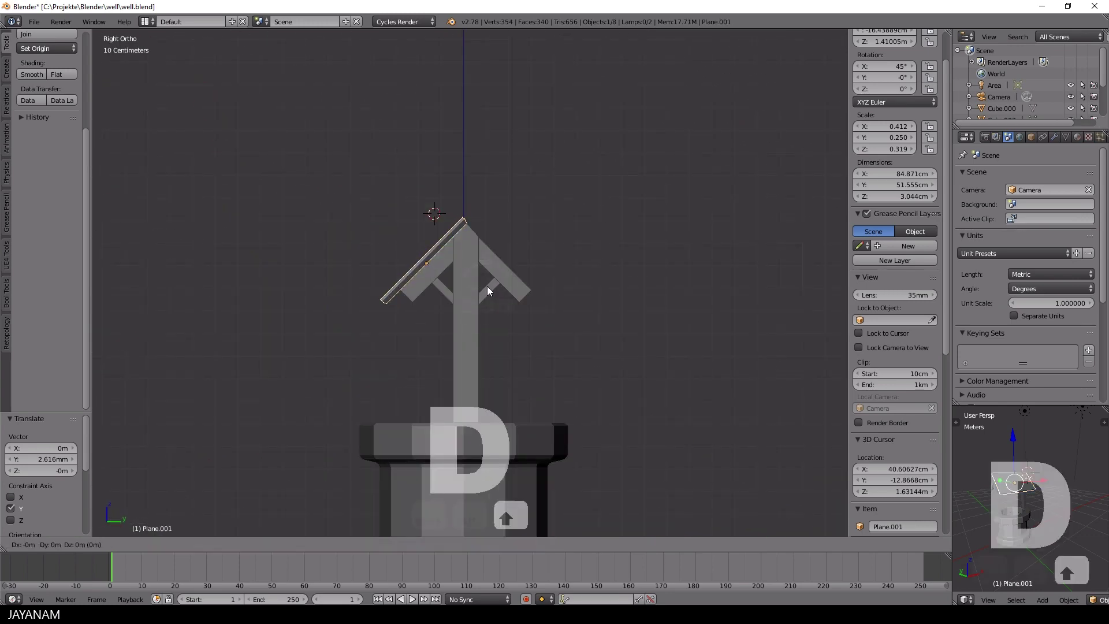
{"action": "left_click", "coordinate": [587, 293]}
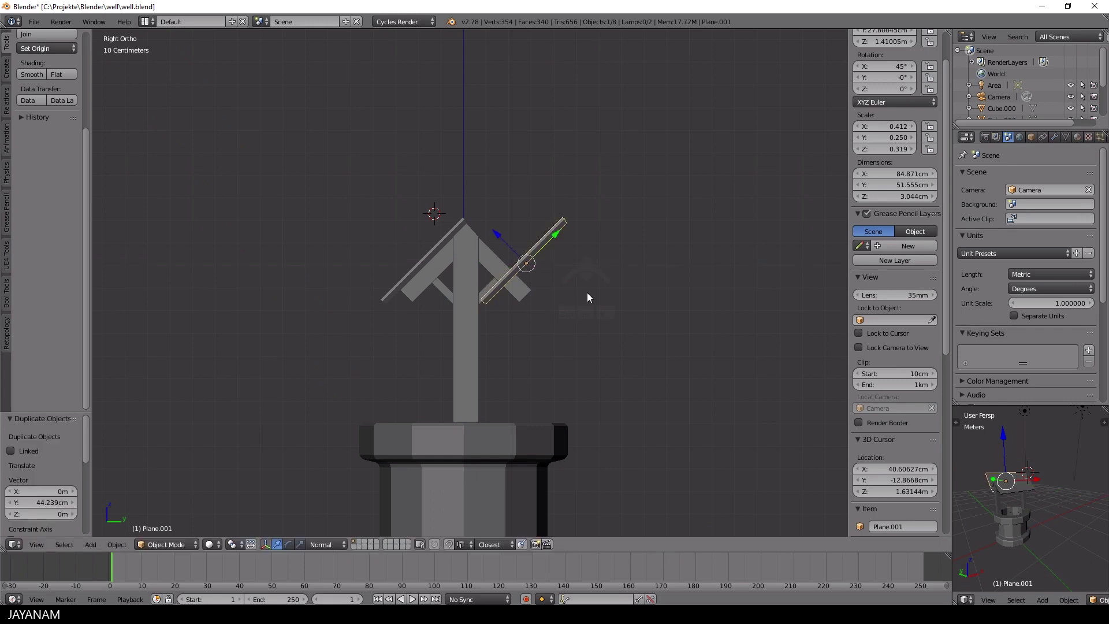
- Rotate the copied roof panel about X to an angle of -45° so it slopes the opposite way
{"action": "type", "text": "rx45"}
{"action": "key", "text": "Escape"}
{"action": "type", "text": "rx-45"}
{"action": "key", "text": "Return"}
{"action": "key", "text": "shift+r"}
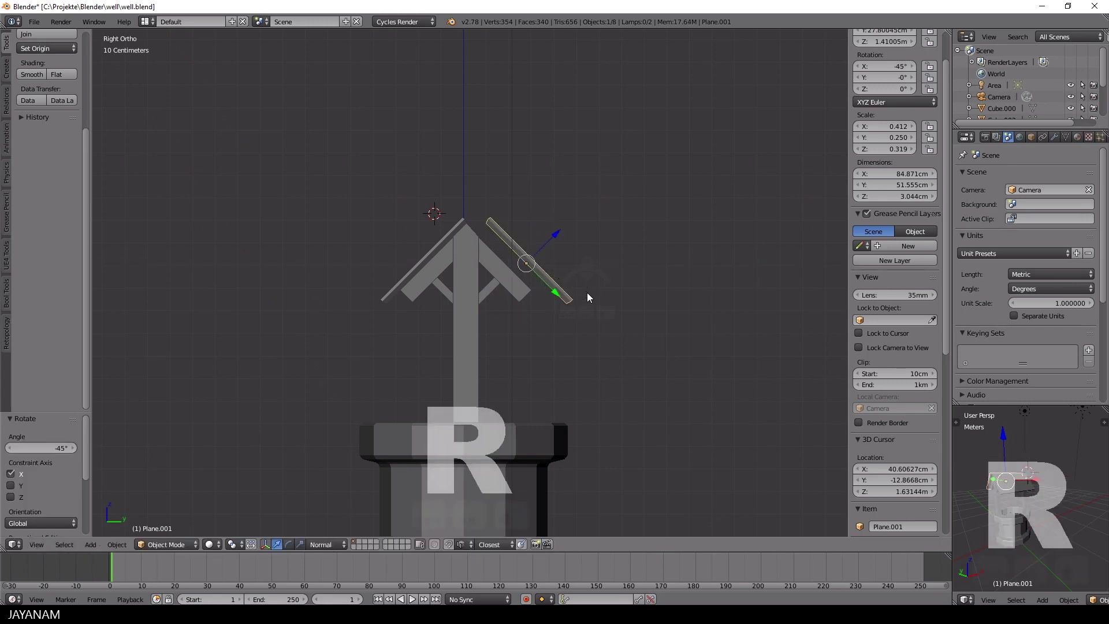
- Move the copied roof panel along its normal and local Y onto the opposite beams, meeting the first panel at the ridge
{"action": "left_click_drag", "start_coordinate": [559, 239], "coordinate": [539, 245]}
{"action": "left_click_drag", "start_coordinate": [541, 299], "coordinate": [522, 296]}
{"action": "left_click", "coordinate": [522, 295]}
- Raise the well's lower ring 4.772 cm along Z in the front view, selecting its vertices through the wireframe
{"action": "middle_click_drag", "start_coordinate": [523, 296], "coordinate": [490, 377]}
{"action": "right_click", "coordinate": [431, 393]}
{"action": "key", "text": "KP_1"}
{"action": "key", "text": "Tab"}
{"action": "left_click", "coordinate": [663, 409]}
{"action": "middle_click_drag", "start_coordinate": [567, 467], "coordinate": [615, 384], "text": "shift"}
{"action": "key", "text": "z"}
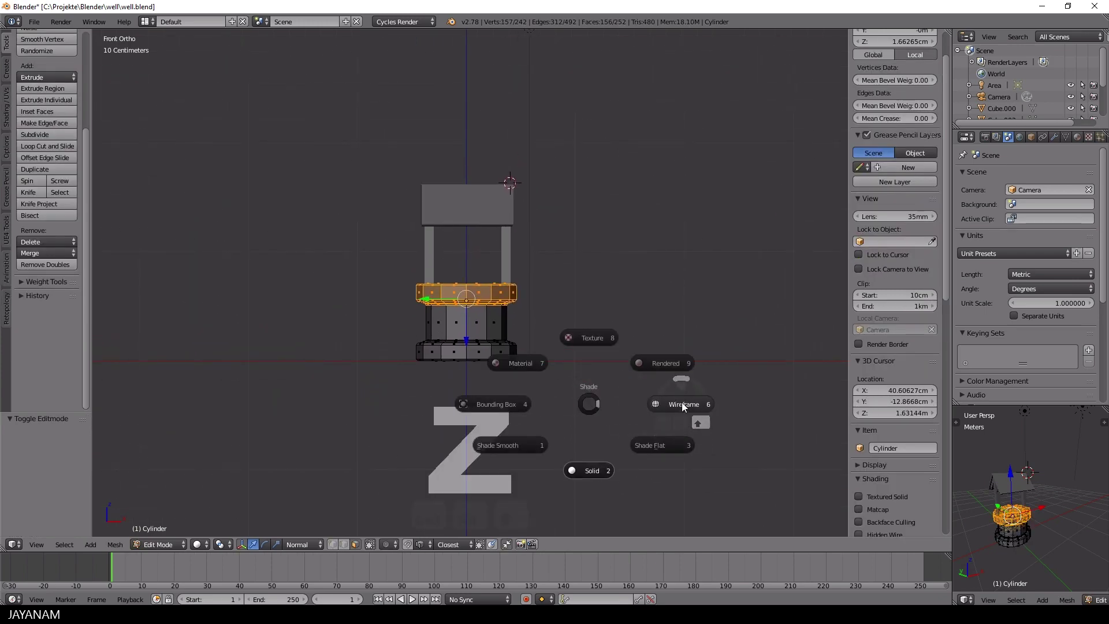
{"action": "left_click", "coordinate": [702, 419]}
{"action": "key", "text": "a"}
{"action": "key", "text": "b"}
{"action": "left_click_drag", "start_coordinate": [641, 411], "coordinate": [373, 331]}
{"action": "key", "text": "Tab"}
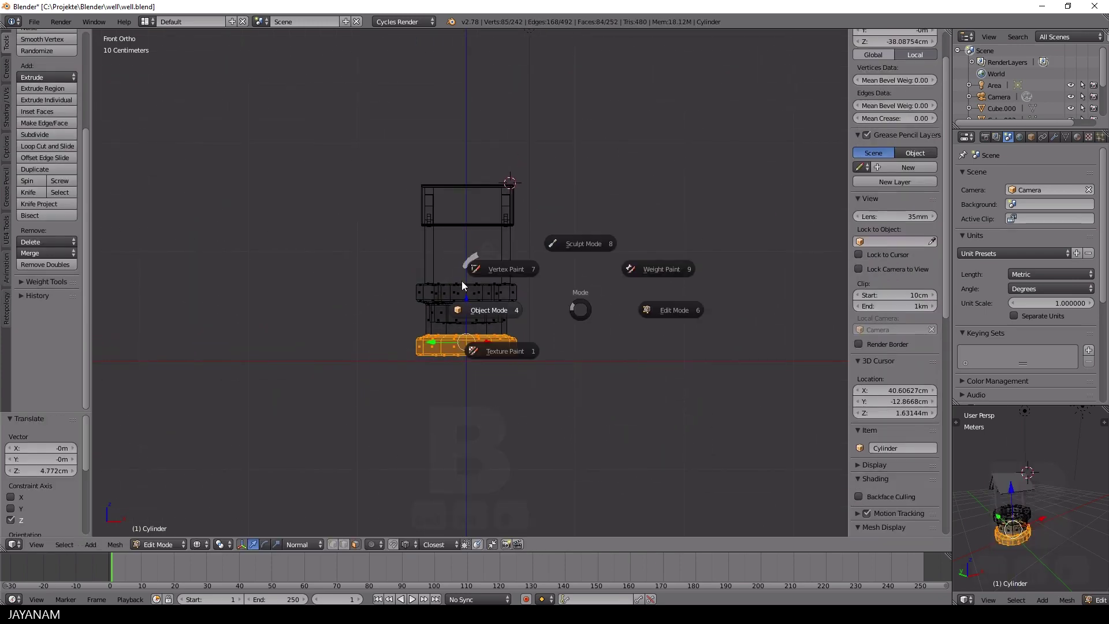
{"action": "left_click", "coordinate": [426, 228]}
- Lower the whole well together with its roof along Z onto the ground plane and restore solid shading
{"action": "key", "text": "b"}
{"action": "left_click_drag", "start_coordinate": [346, 113], "coordinate": [589, 384]}
{"action": "left_click_drag", "start_coordinate": [477, 158], "coordinate": [478, 164]}
{"action": "middle_click_drag", "start_coordinate": [626, 274], "coordinate": [566, 312]}
{"action": "key", "text": "a"}
{"action": "key", "text": "z"}
{"action": "left_click", "coordinate": [546, 366]}
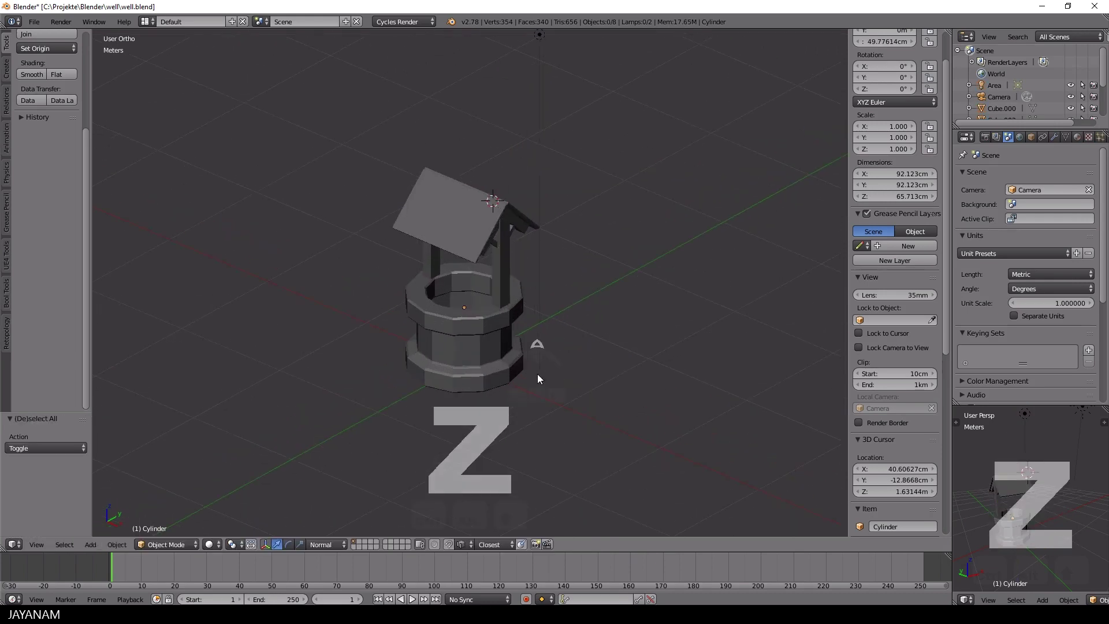
{"action": "scroll", "coordinate": [545, 360], "scroll_direction": "down", "scroll_amount": 1}
{"action": "scroll", "coordinate": [564, 369], "scroll_direction": "up", "scroll_amount": 2}
{"action": "middle_click_drag", "start_coordinate": [564, 370], "coordinate": [537, 362]}
{"action": "scroll", "coordinate": [558, 355], "scroll_direction": "down", "scroll_amount": 2}
- Lower the top vertices of the well's upper ring along Z in wireframe front view to make the ring thinner
{"action": "key", "text": "KP_1"}
{"action": "middle_click_drag", "start_coordinate": [596, 343], "coordinate": [555, 336]}
{"action": "key", "text": "KP_1"}
{"action": "key", "text": "Tab"}
{"action": "left_click", "coordinate": [622, 367]}
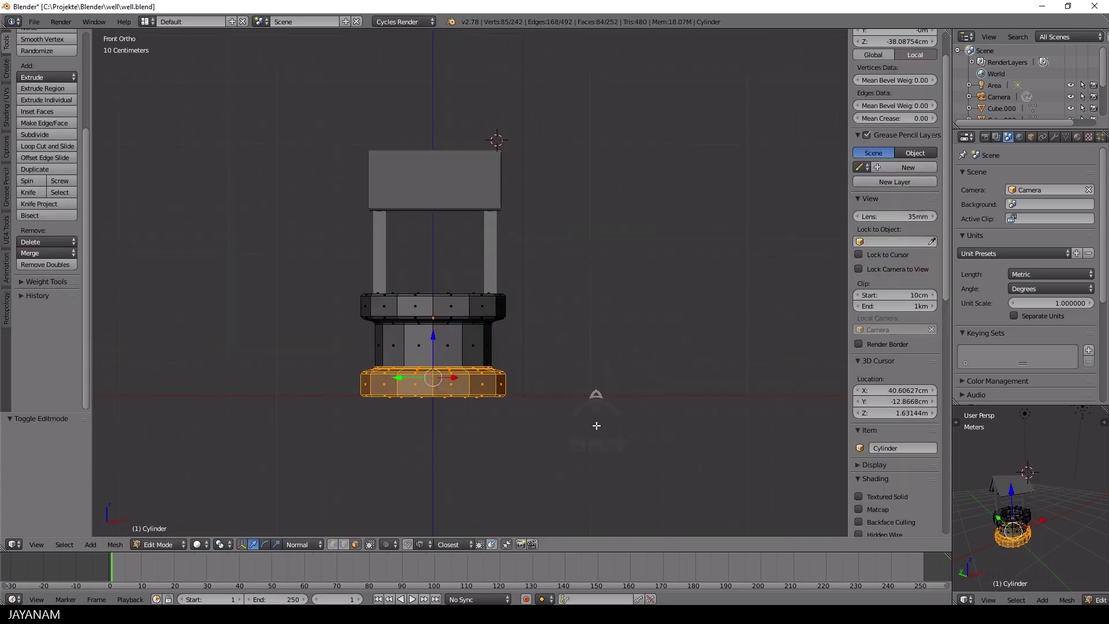
{"action": "key", "text": "a"}
{"action": "key", "text": "z"}
{"action": "left_click", "coordinate": [686, 421]}
{"action": "key", "text": "b"}
{"action": "left_click_drag", "start_coordinate": [317, 250], "coordinate": [516, 303]}
{"action": "left_click_drag", "start_coordinate": [432, 252], "coordinate": [428, 261]}
{"action": "key", "text": "Escape"}
- Raise the lower ring's bottom vertices along Z to thin it, and move the well body down 5.524 cm onto the ground
{"action": "key", "text": "a"}
{"action": "key", "text": "b"}
{"action": "left_click_drag", "start_coordinate": [611, 425], "coordinate": [327, 386]}
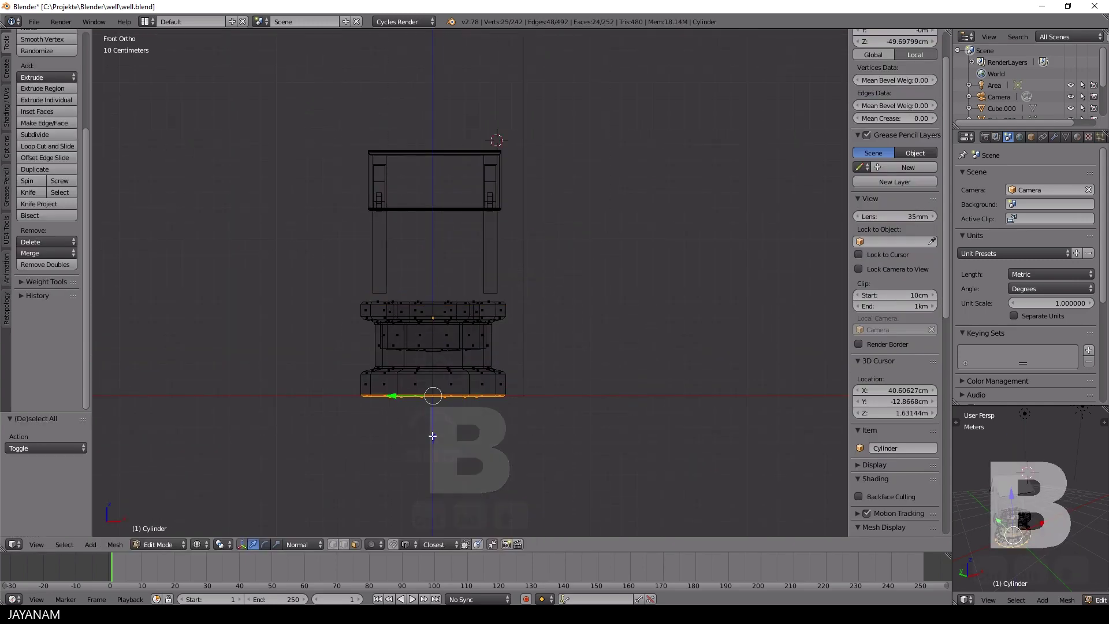
{"action": "left_click_drag", "start_coordinate": [437, 427], "coordinate": [437, 427]}
{"action": "key", "text": "Tab"}
{"action": "left_click", "coordinate": [435, 364]}
{"action": "right_click", "coordinate": [423, 286]}
{"action": "left_click_drag", "start_coordinate": [432, 280], "coordinate": [434, 289]}
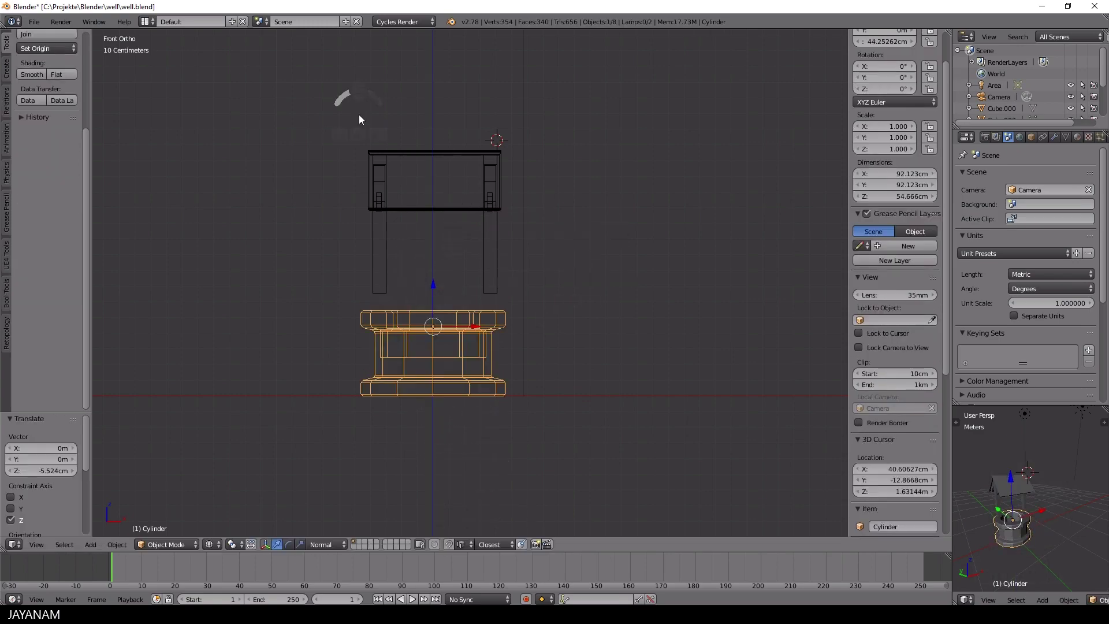
- Lower the roof panels and supports onto the well, joined into one object, and inspect the model in rendered shading
{"action": "key", "text": "a"}
{"action": "key", "text": "b"}
{"action": "left_click_drag", "start_coordinate": [306, 91], "coordinate": [519, 268]}
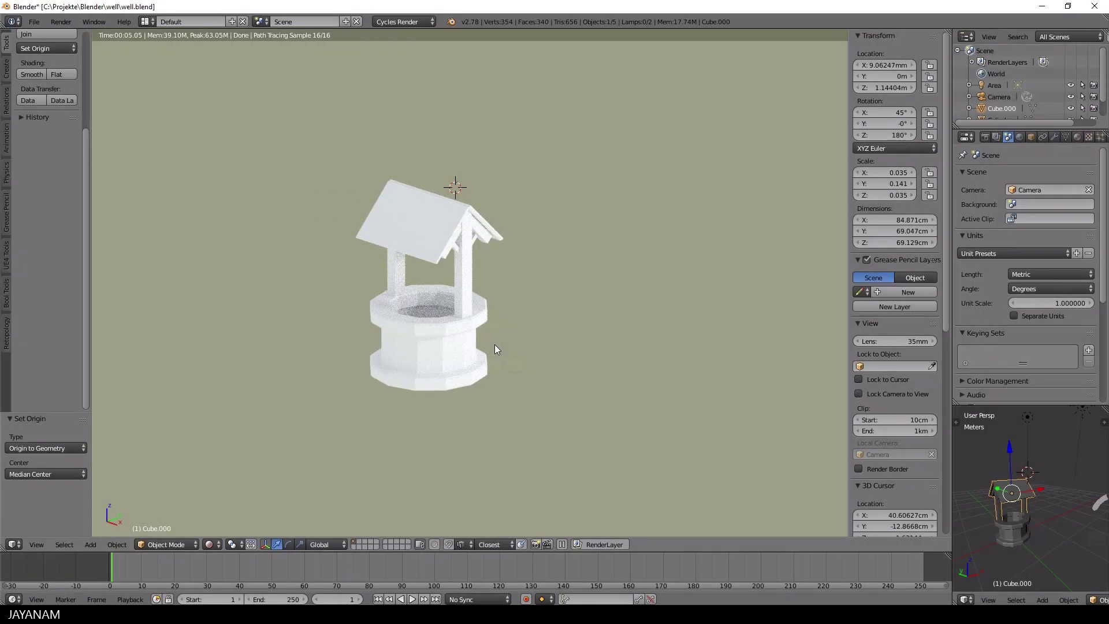
{"action": "scroll", "coordinate": [488, 352], "scroll_direction": "up", "scroll_amount": 2}
{"action": "middle_click_drag", "start_coordinate": [488, 353], "coordinate": [529, 328], "text": "shift"}
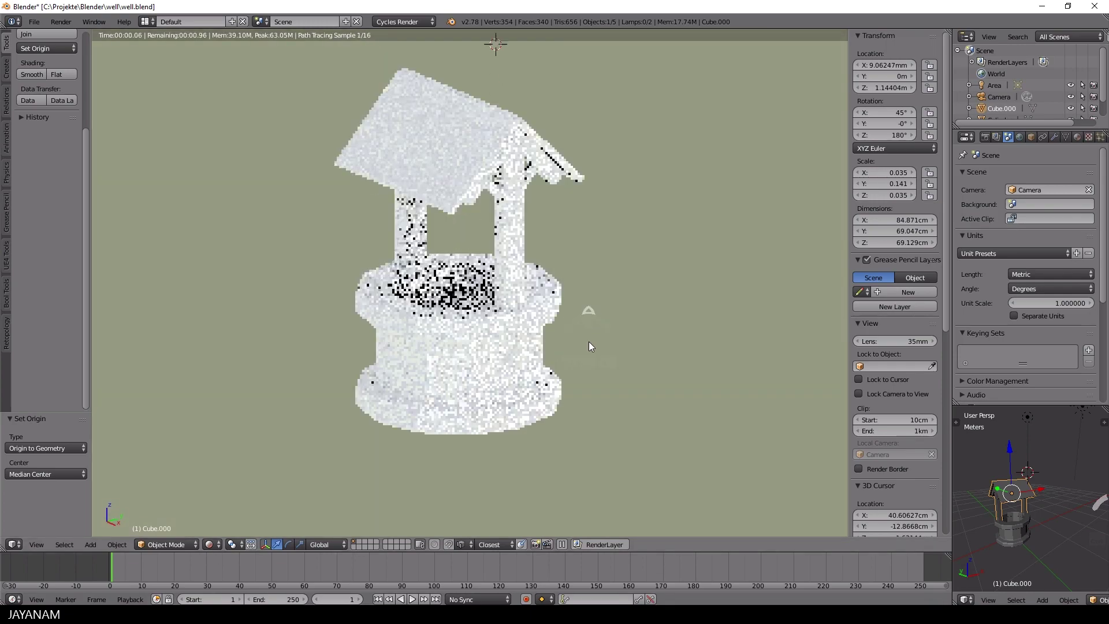